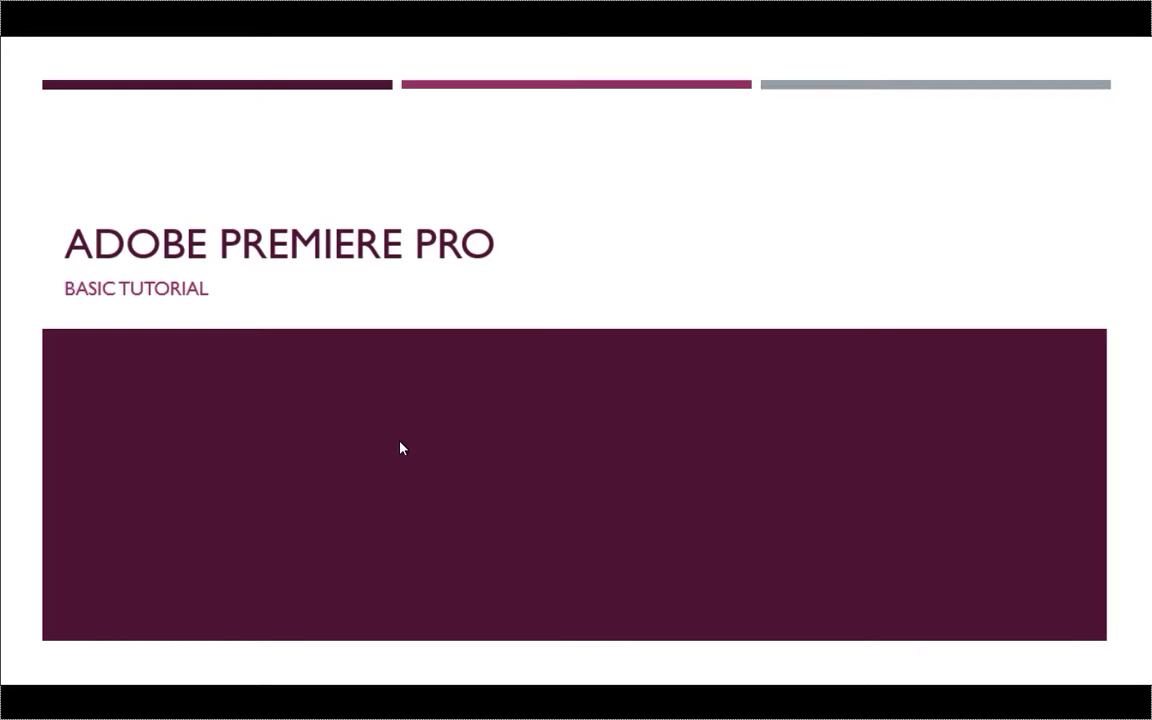
Advance the PowerPoint tutorial from the title slide through Editing Process and Import to the Edit slide
left_click(218, 366)
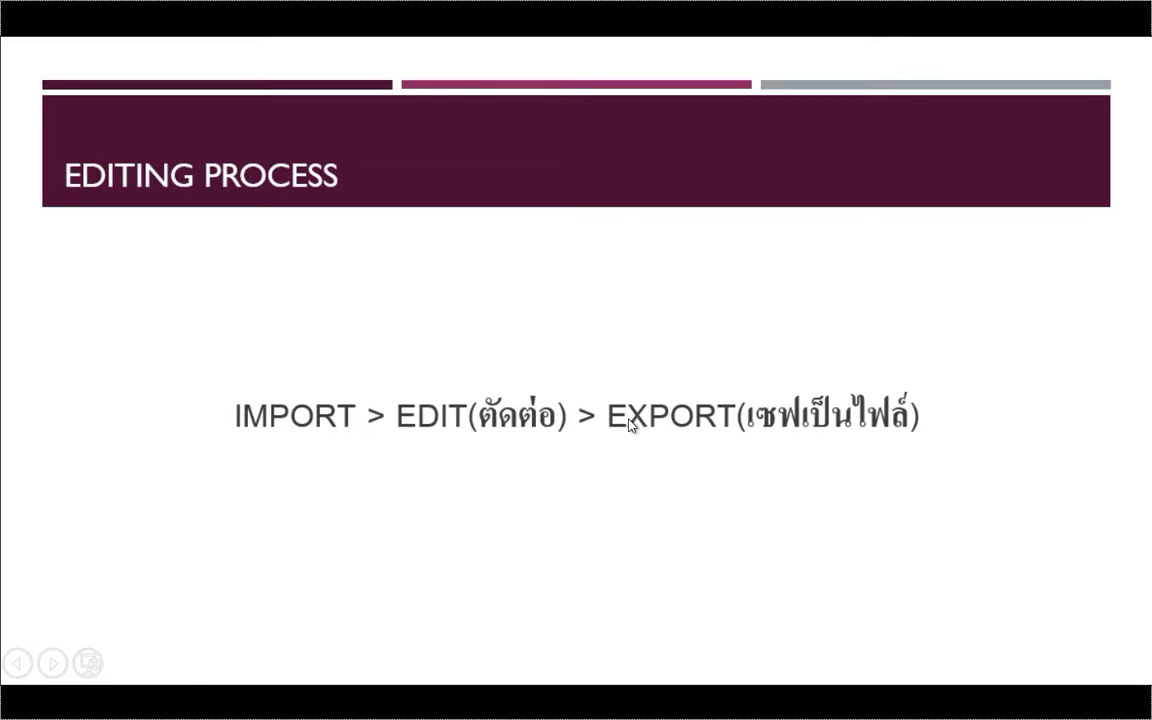
left_click(535, 432)
left_click(535, 432)
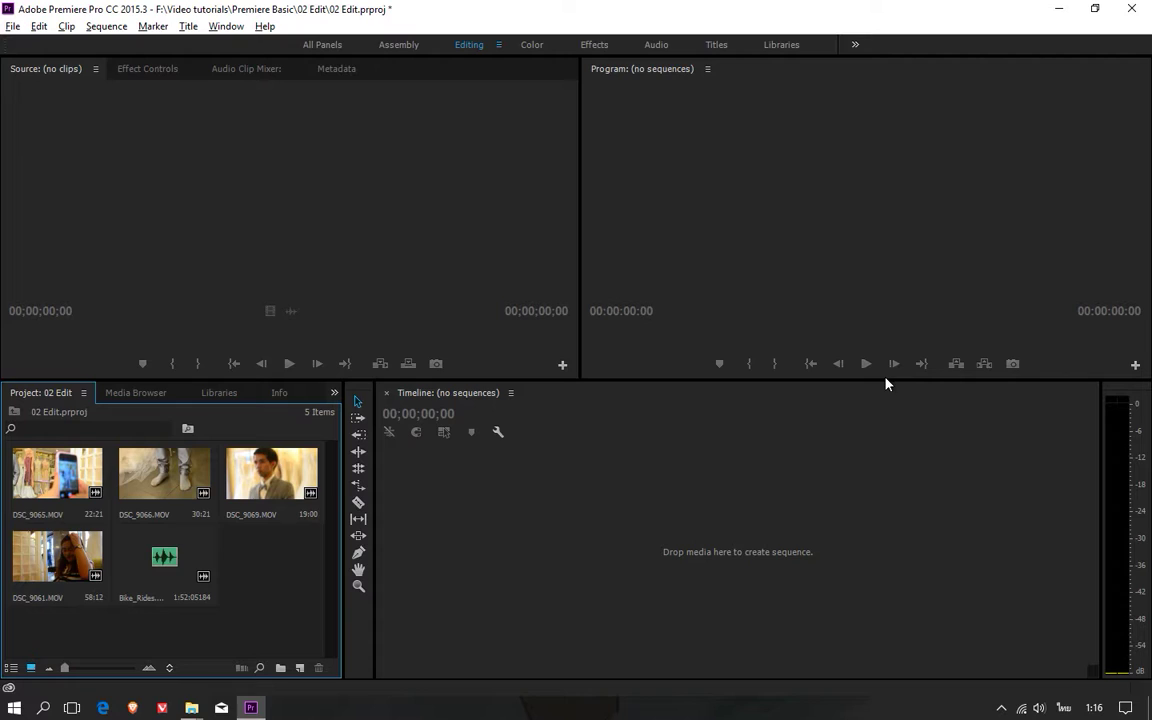
Select and deselect the five project clips, then check the File menu for a new-sequence command
left_click_drag(33, 630, 289, 475)
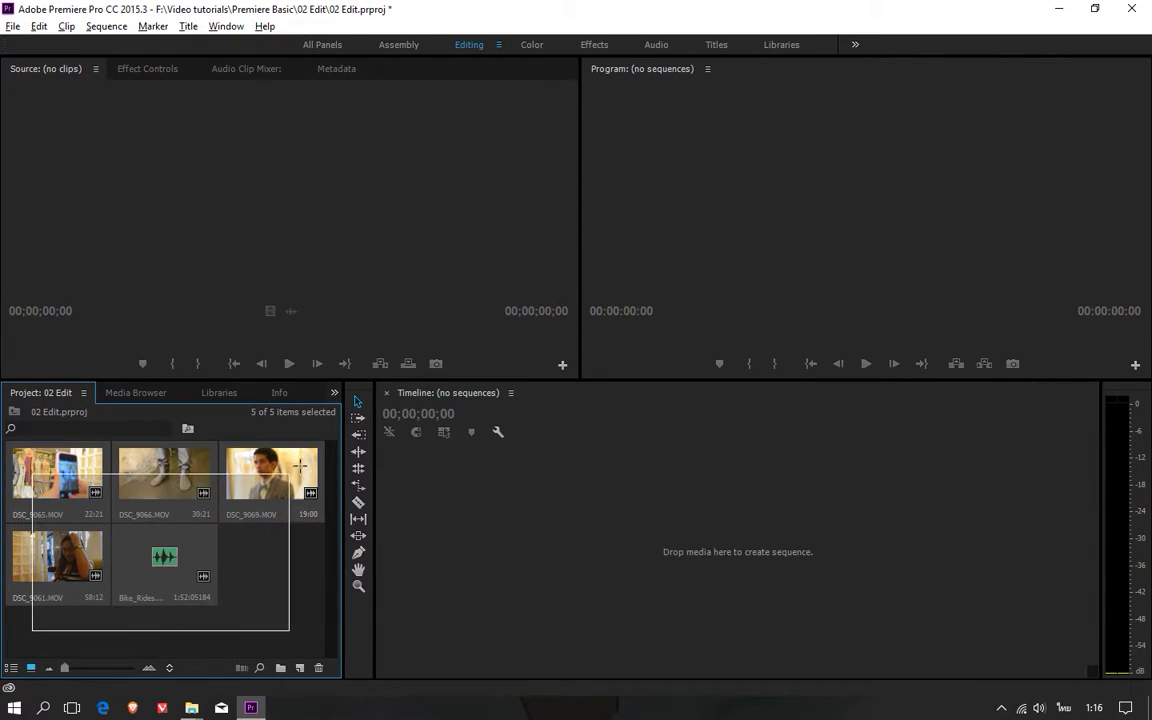
left_click(303, 571)
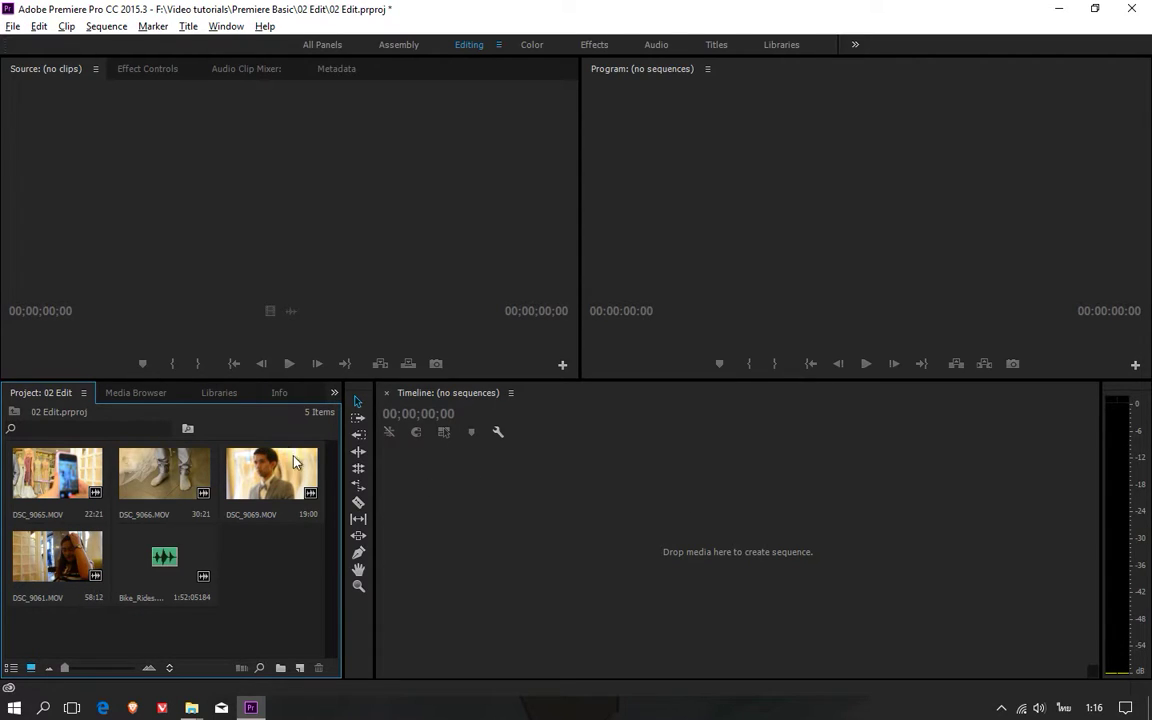
left_click(13, 27)
mouse_move(52, 43)
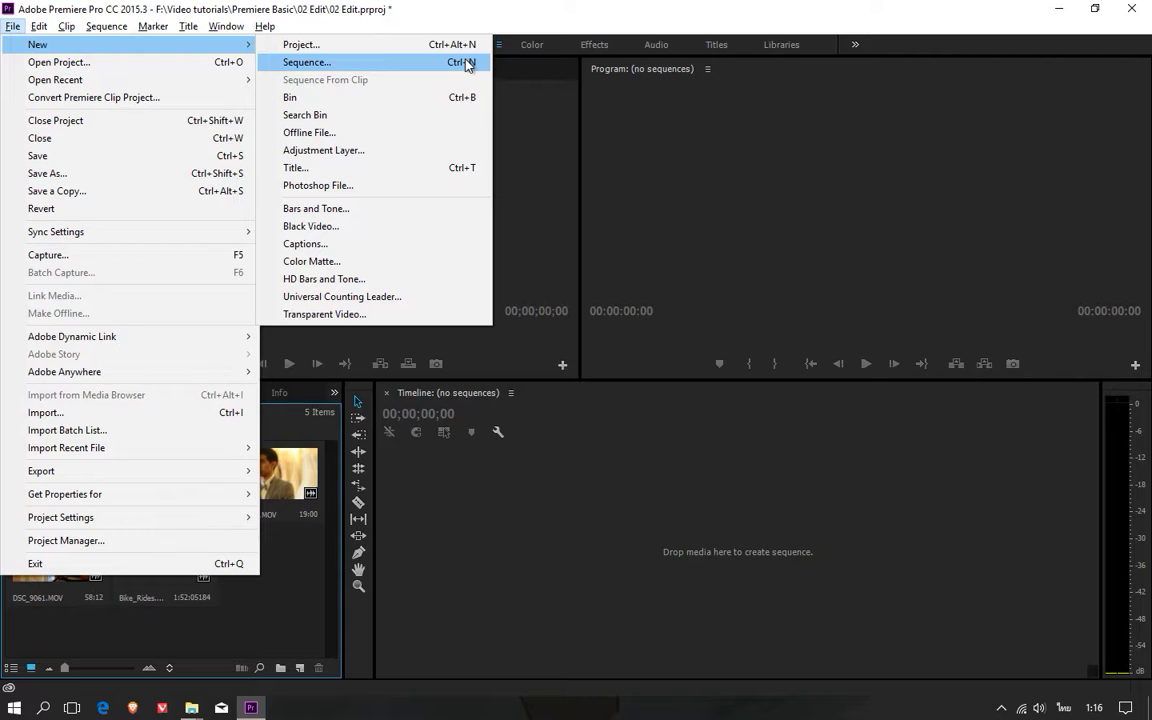
left_click(300, 597)
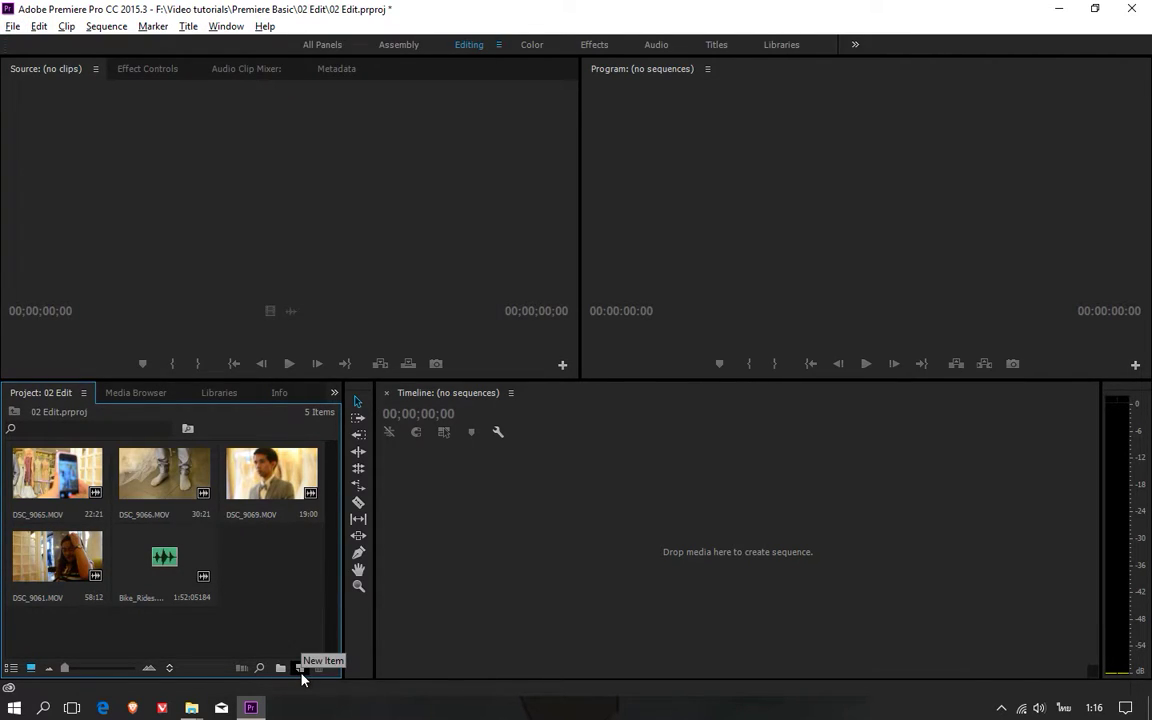
From the Project panel's right-click menu, choose New Item > Sequence
left_click(300, 669)
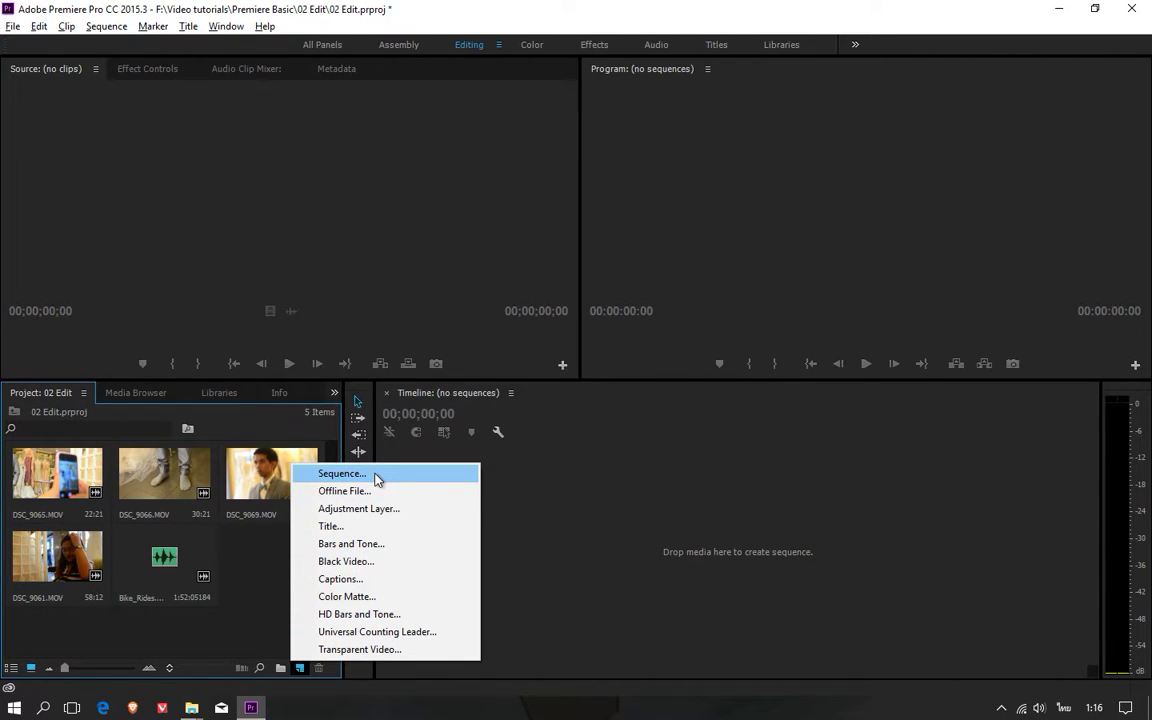
right_click(243, 632)
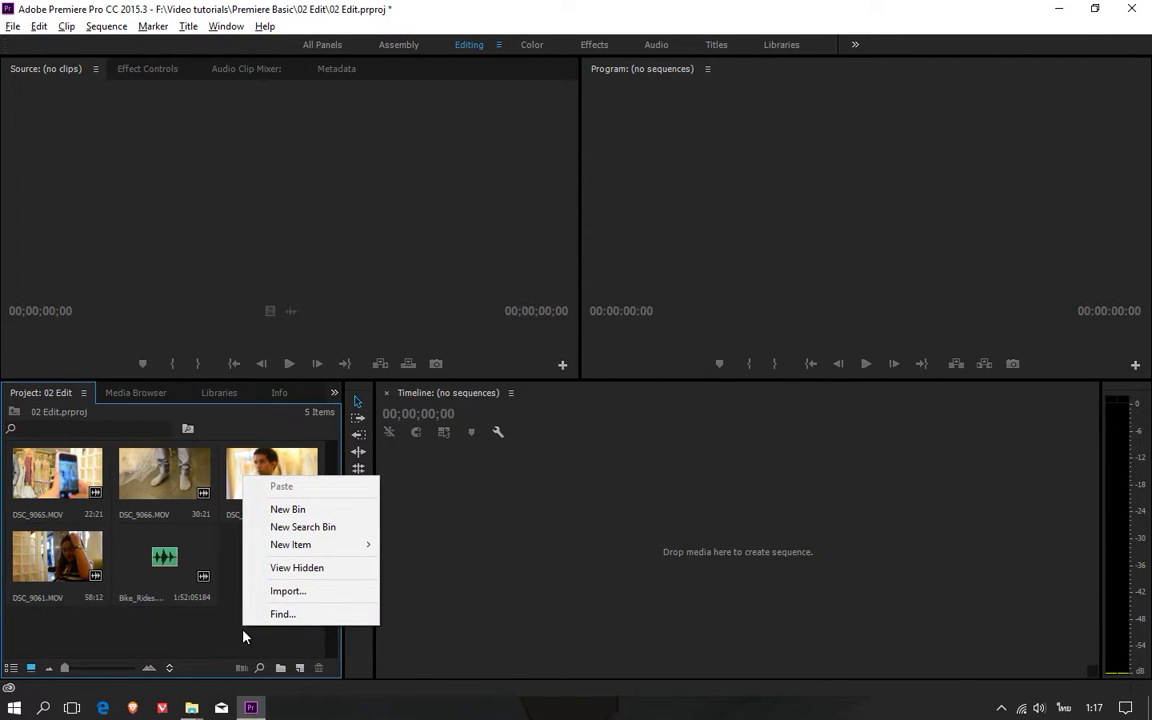
mouse_move(334, 545)
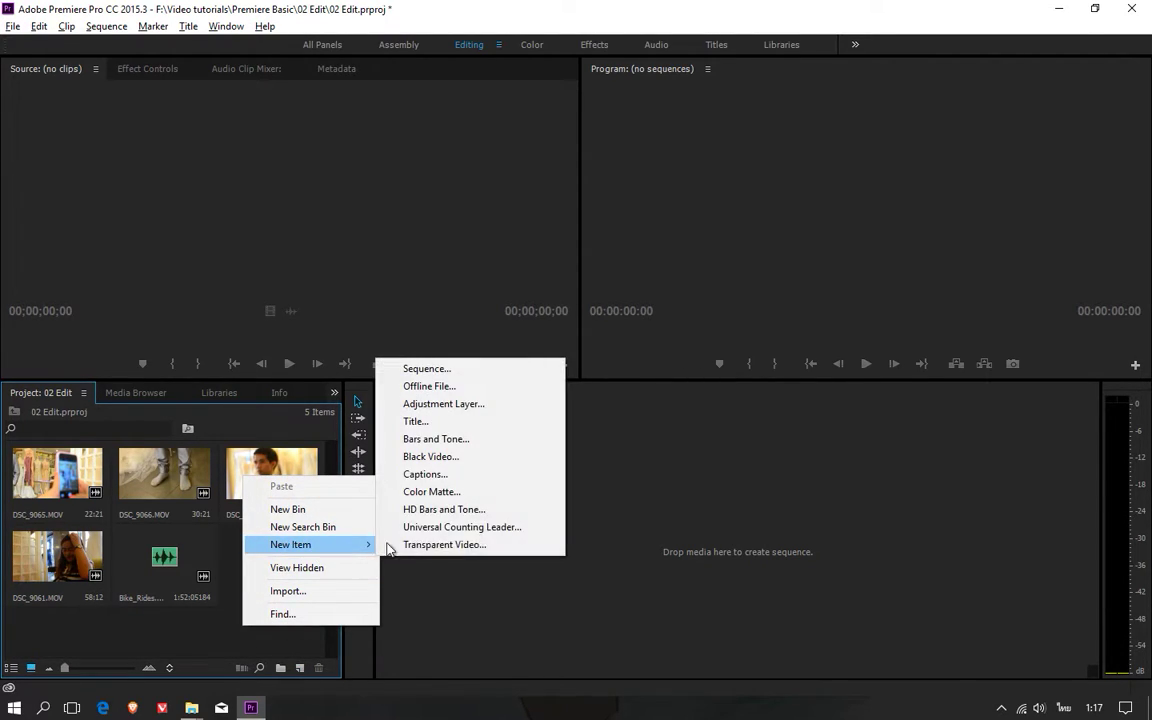
left_click(492, 376)
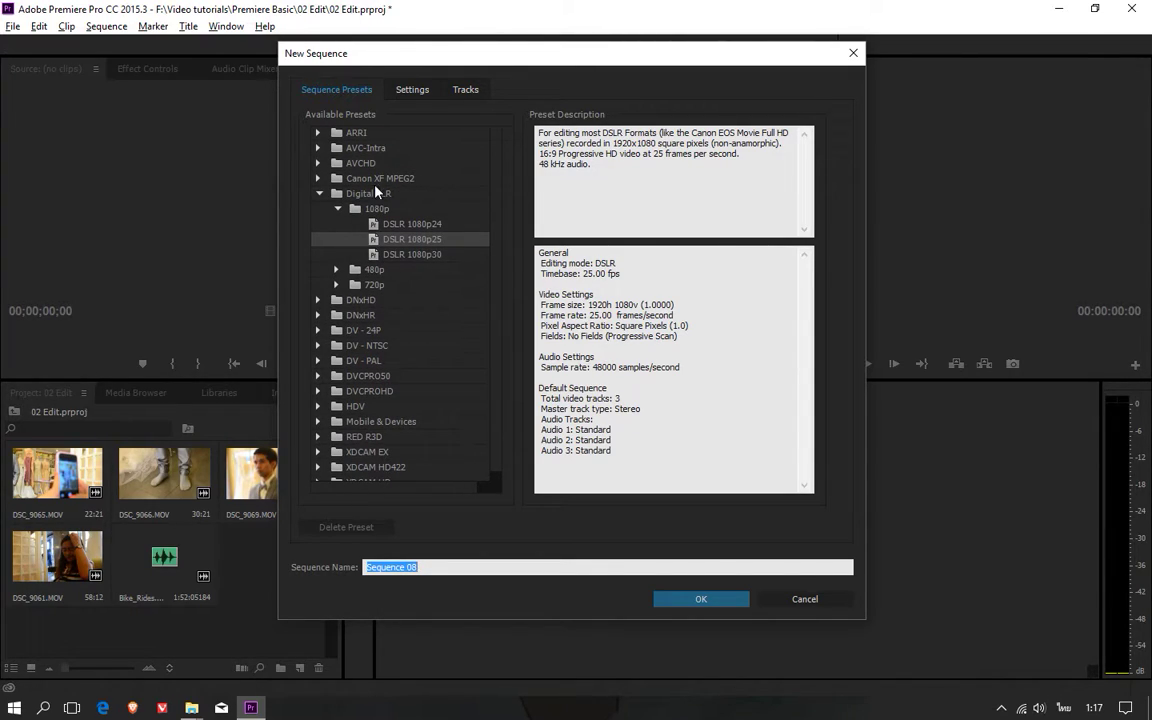
Create Sequence 08 with the DSLR 1080p25 preset, keeping the default name
left_click(446, 242)
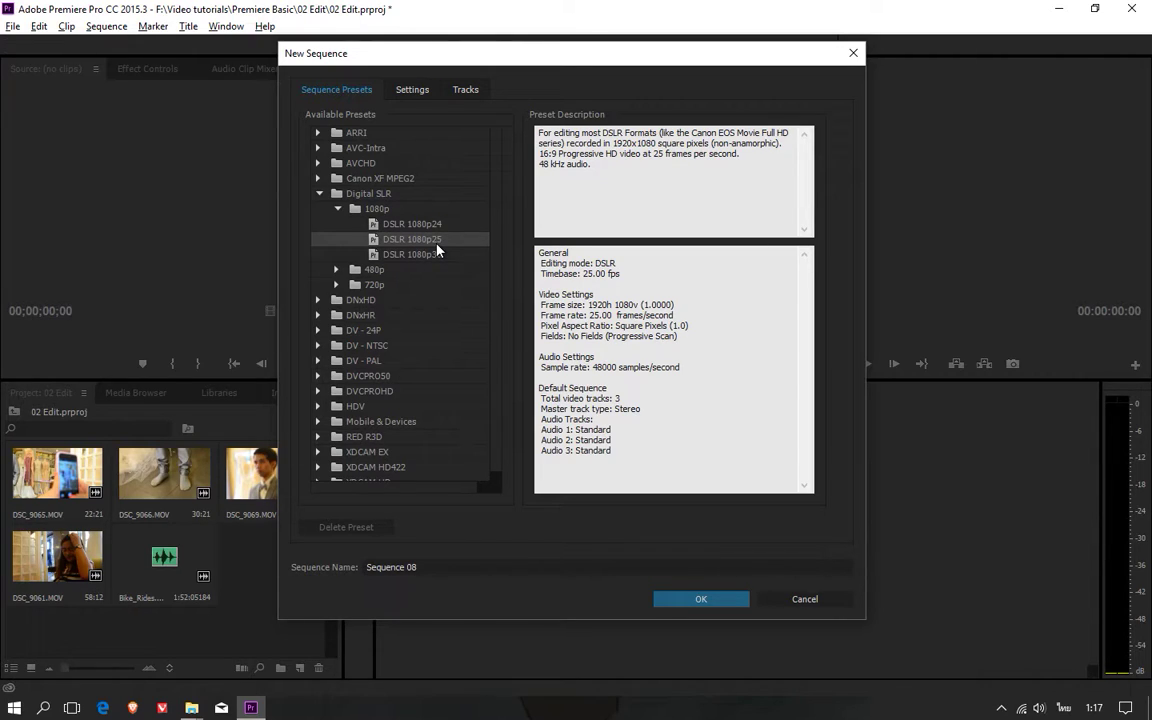
left_click(701, 601)
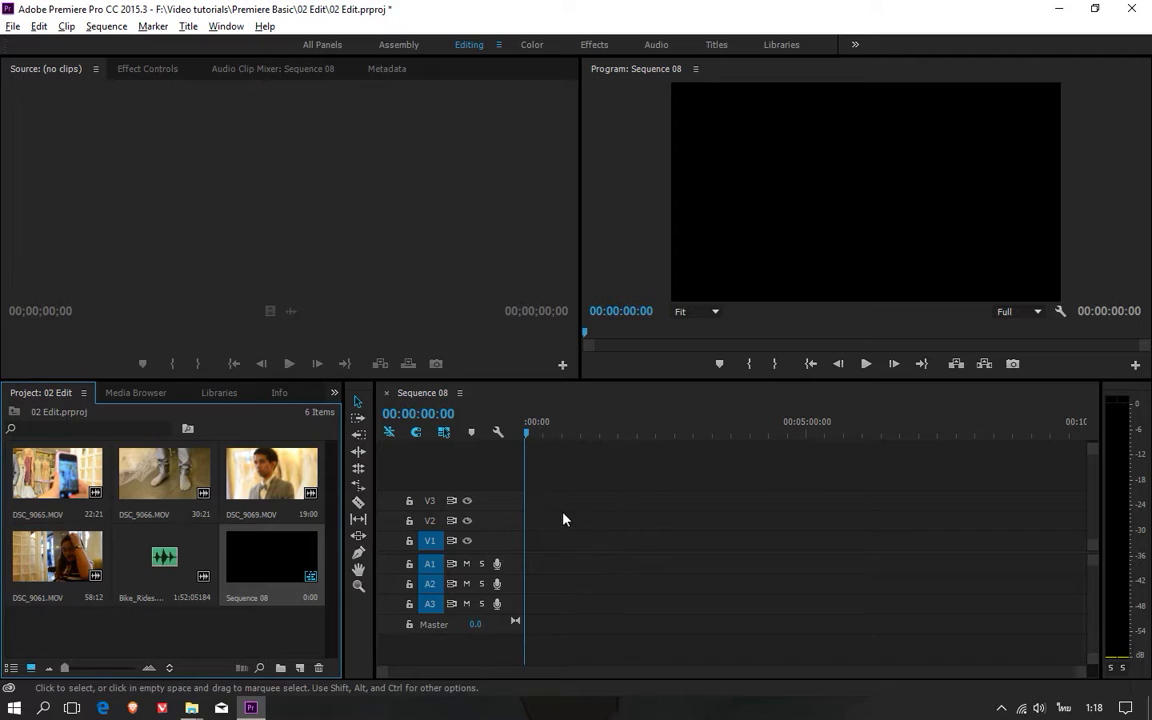
Place DSC_9065.MOV at 00:00:00:00 on V1/A1 and keep the existing sequence settings
left_click(47, 479)
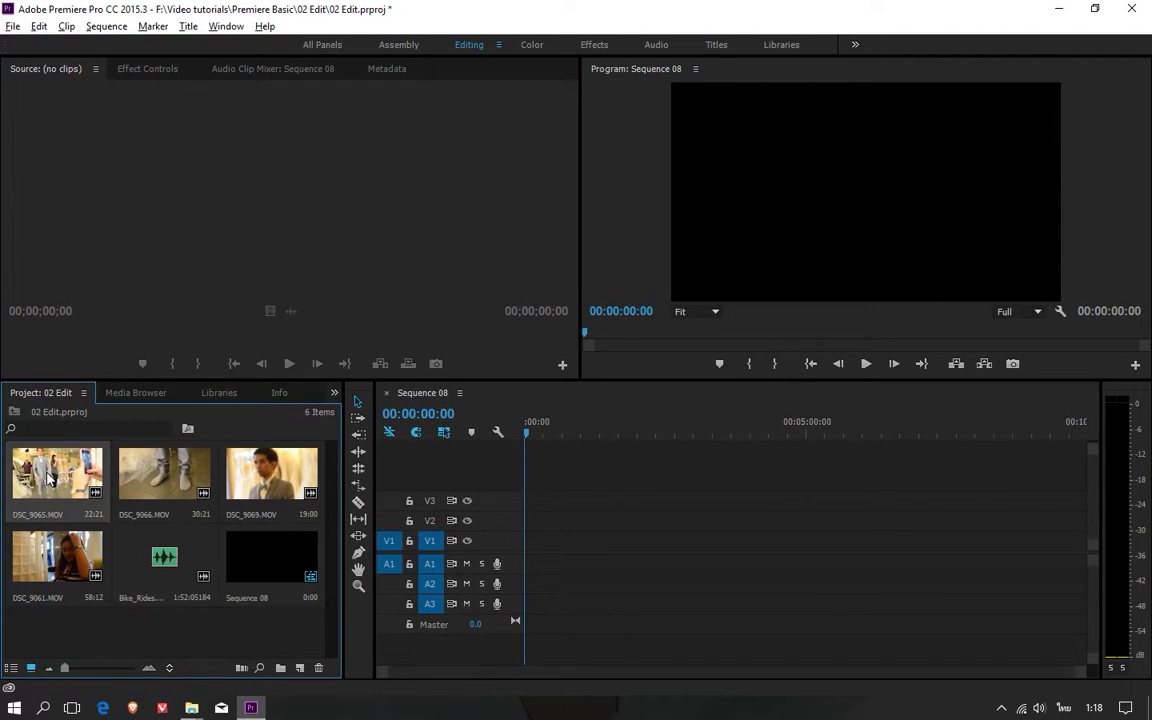
mouse_move(47, 479)
left_mouse_down()
mouse_move(577, 533)
mouse_move(569, 521)
mouse_move(572, 549)
mouse_move(556, 560)
mouse_move(586, 550)
left_mouse_up()
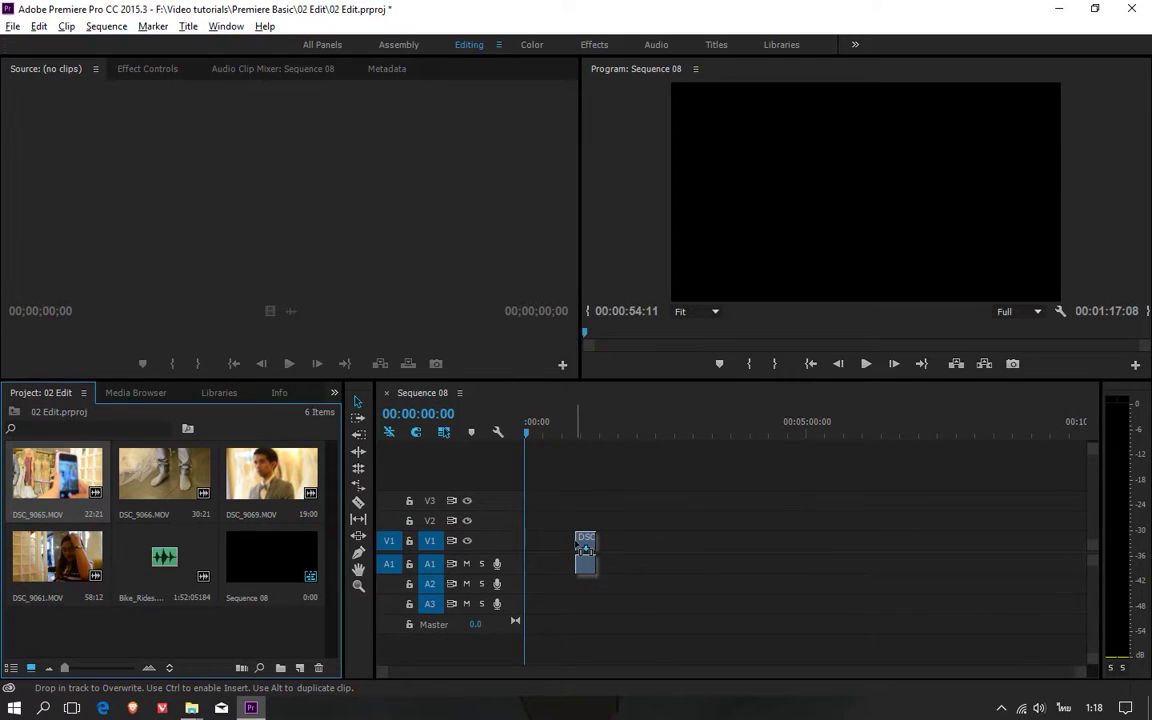
left_click_drag(586, 550, 537, 554)
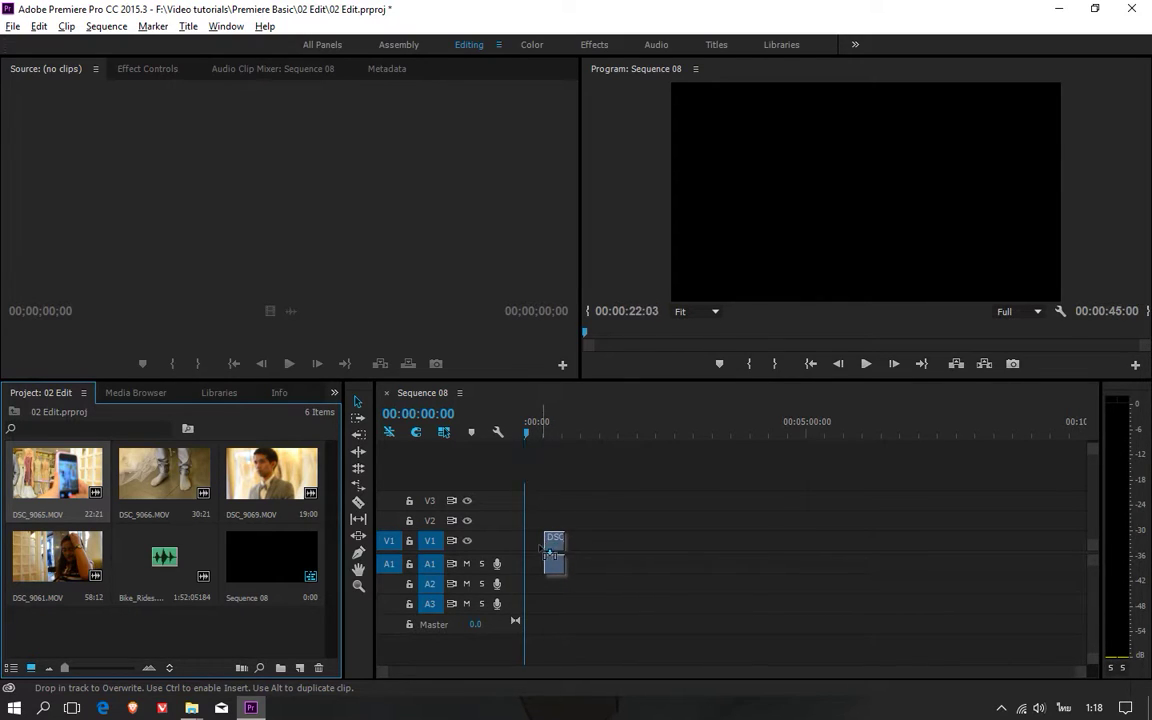
left_click_drag(536, 556, 516, 556)
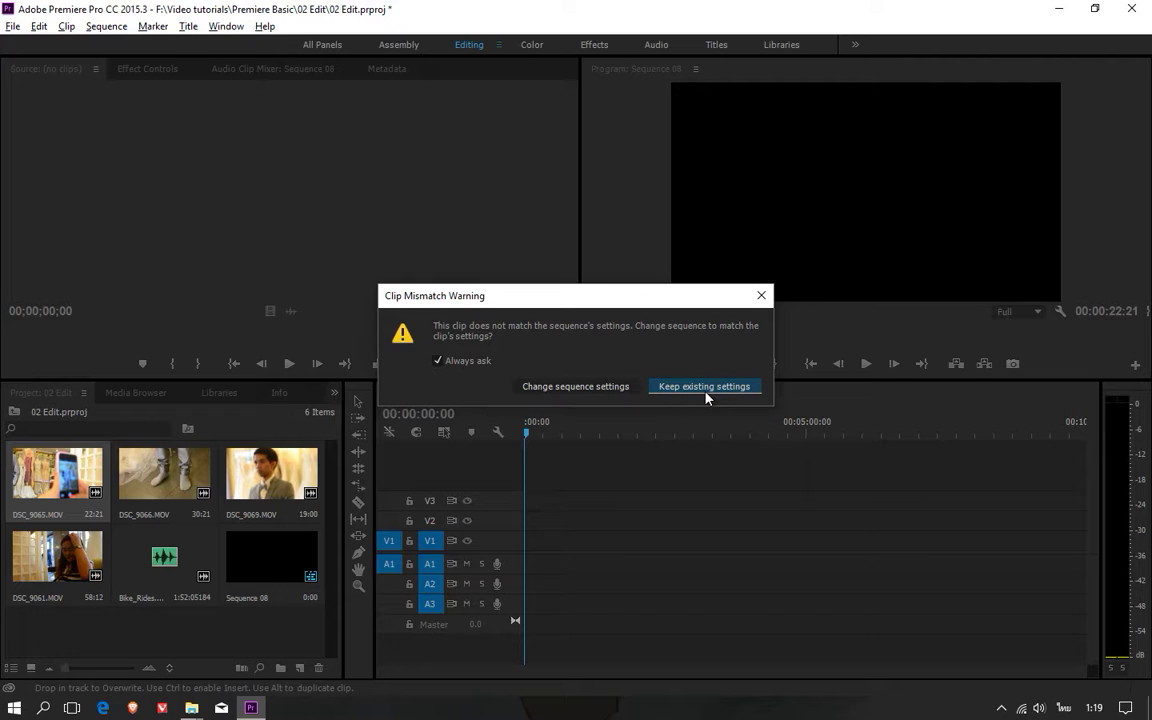
left_click(706, 394)
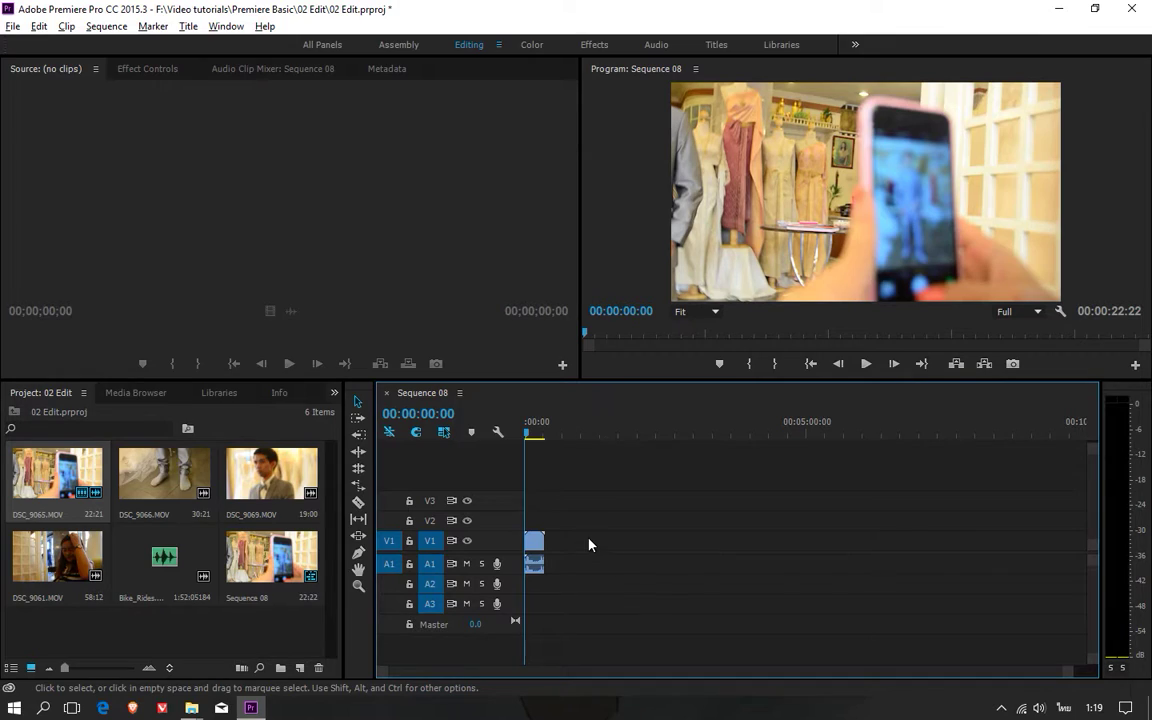
key("equal")
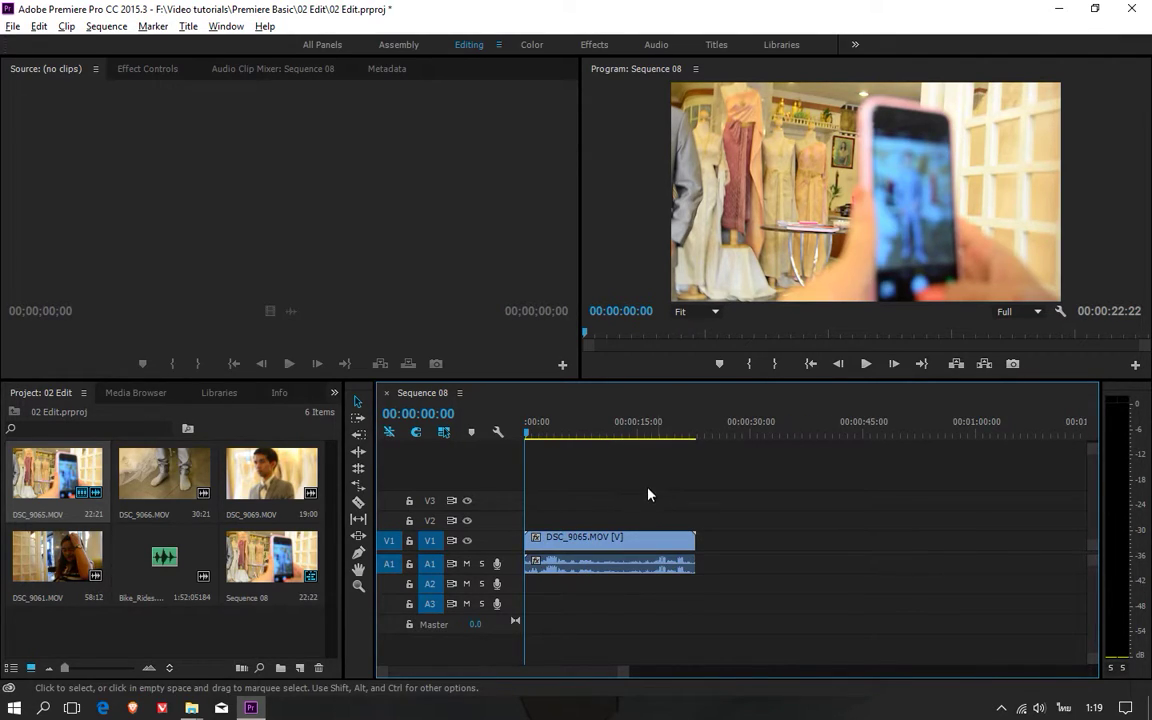
Zoom the timeline with = and - until DSC_9065.MOV fills most of the Timeline panel
key("minus")
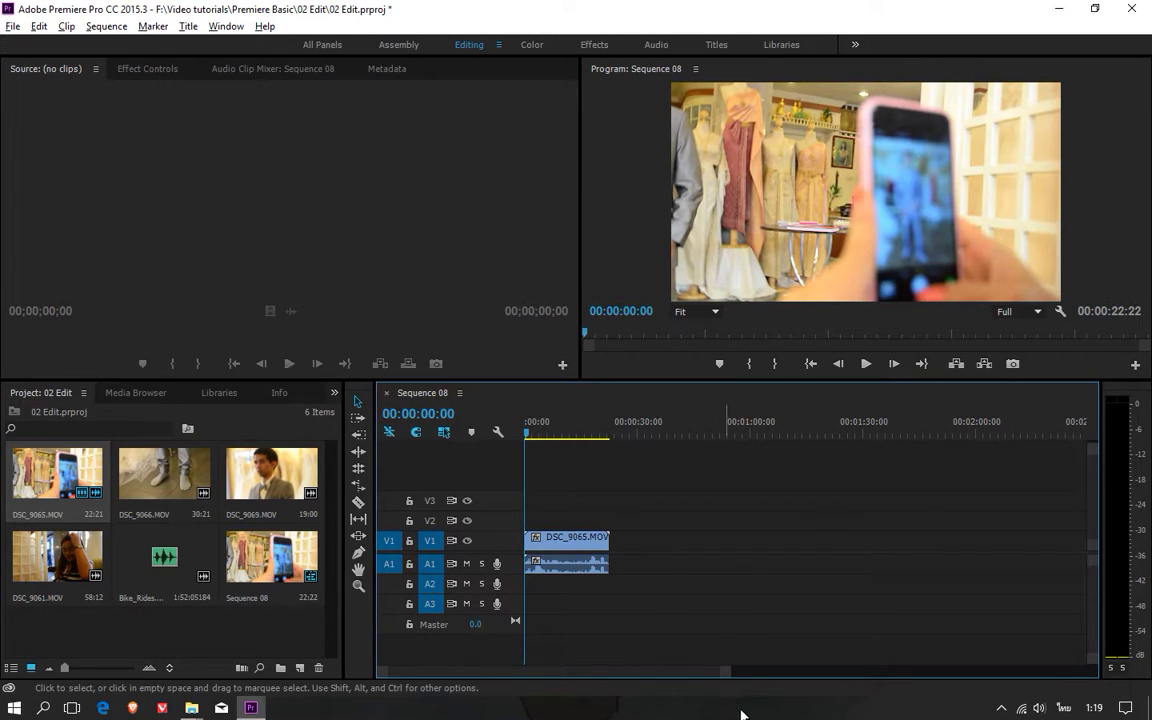
mouse_move(726, 677)
left_mouse_down()
mouse_move(764, 689)
mouse_move(919, 680)
left_mouse_up()
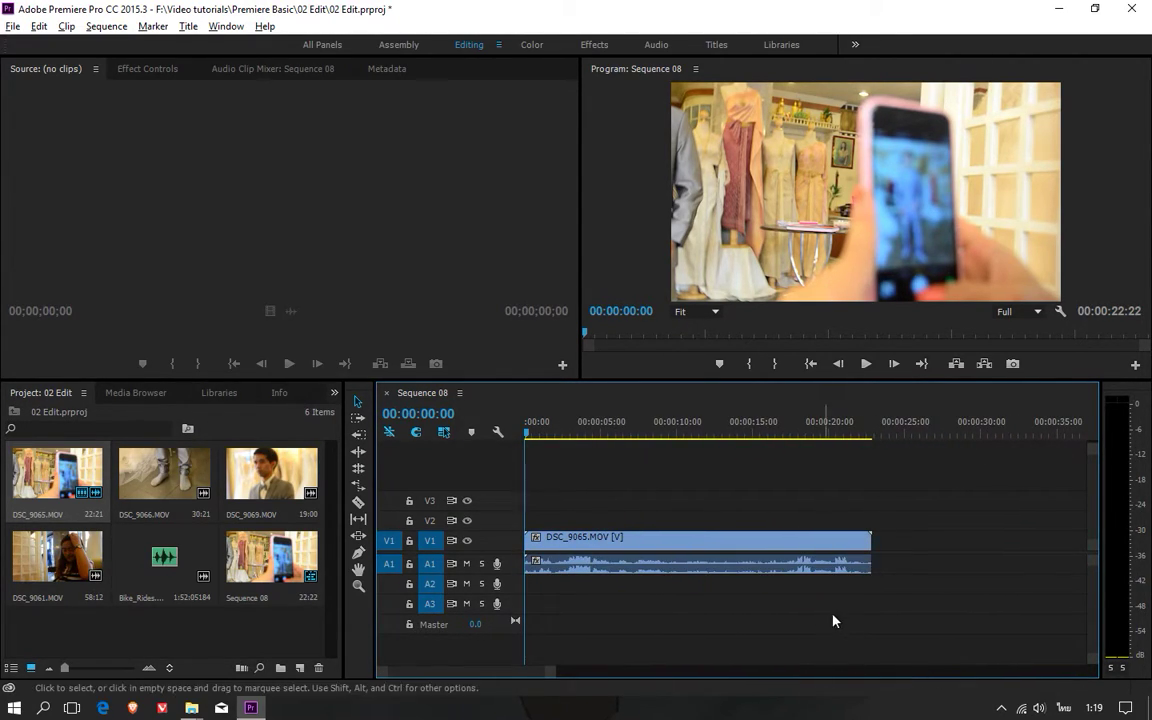
mouse_move(707, 542)
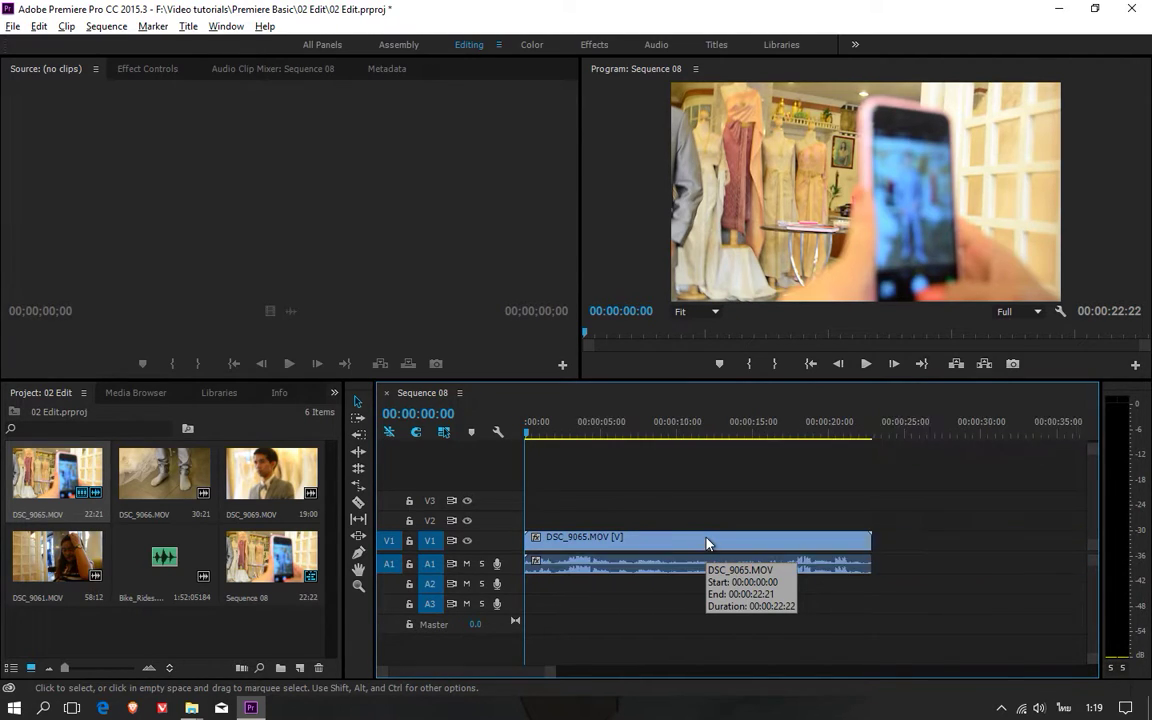
key("=")
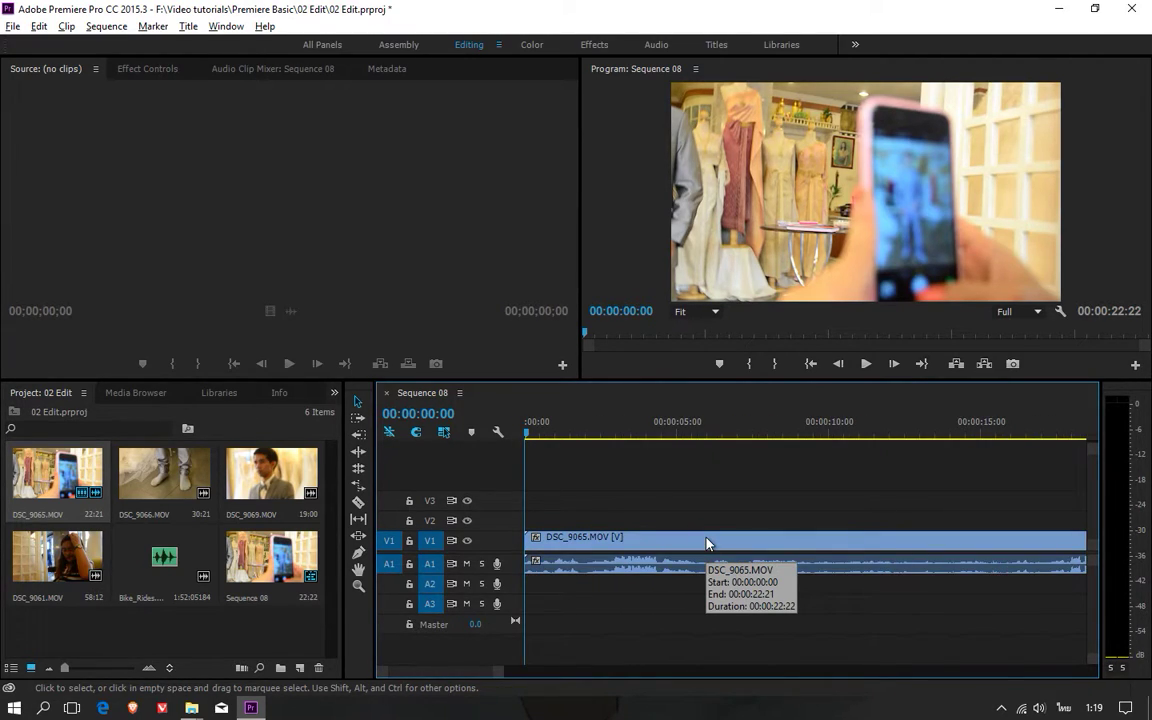
key("minus")
key("equal")
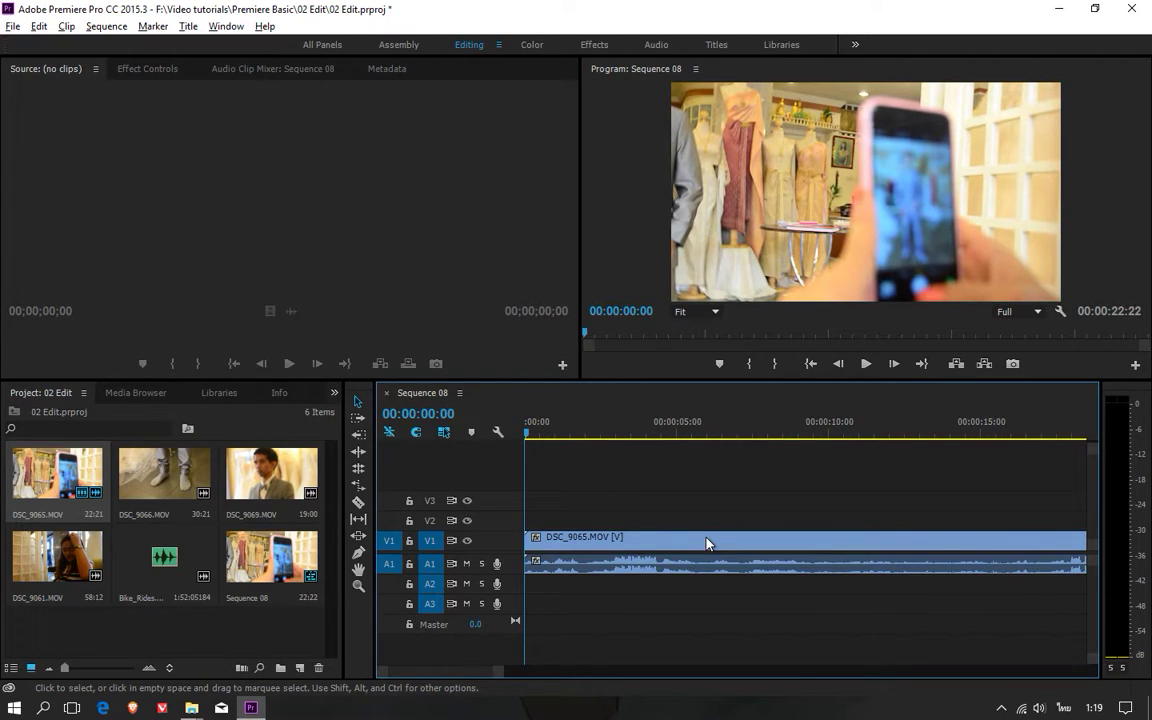
key("minus")
key("minus")
key("equal")
key("equal")
key("minus")
key("minus")
key("minus")
key("equal")
key("equal")
key("equal")
key("equal")
key("minus")
key("equal")
key("minus")
Scrub DSC_9065.MOV from opening to end, leaving the playhead at 00:00:01:18
mouse_move(550, 443)
left_mouse_down()
mouse_move(522, 443)
mouse_move(572, 443)
mouse_move(604, 472)
mouse_move(776, 496)
mouse_move(572, 510)
mouse_move(586, 489)
left_mouse_up()
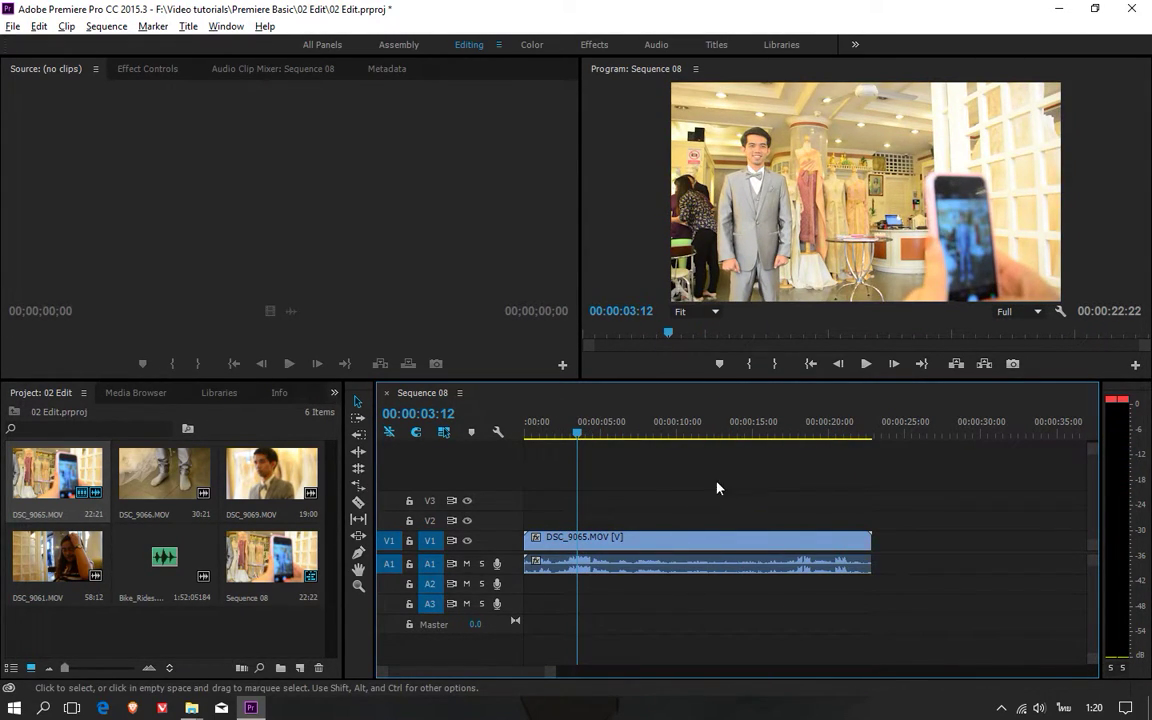
left_click_drag(717, 476, 597, 630)
left_click(597, 630)
mouse_move(523, 433)
left_mouse_down()
mouse_move(886, 436)
mouse_move(592, 470)
left_mouse_up()
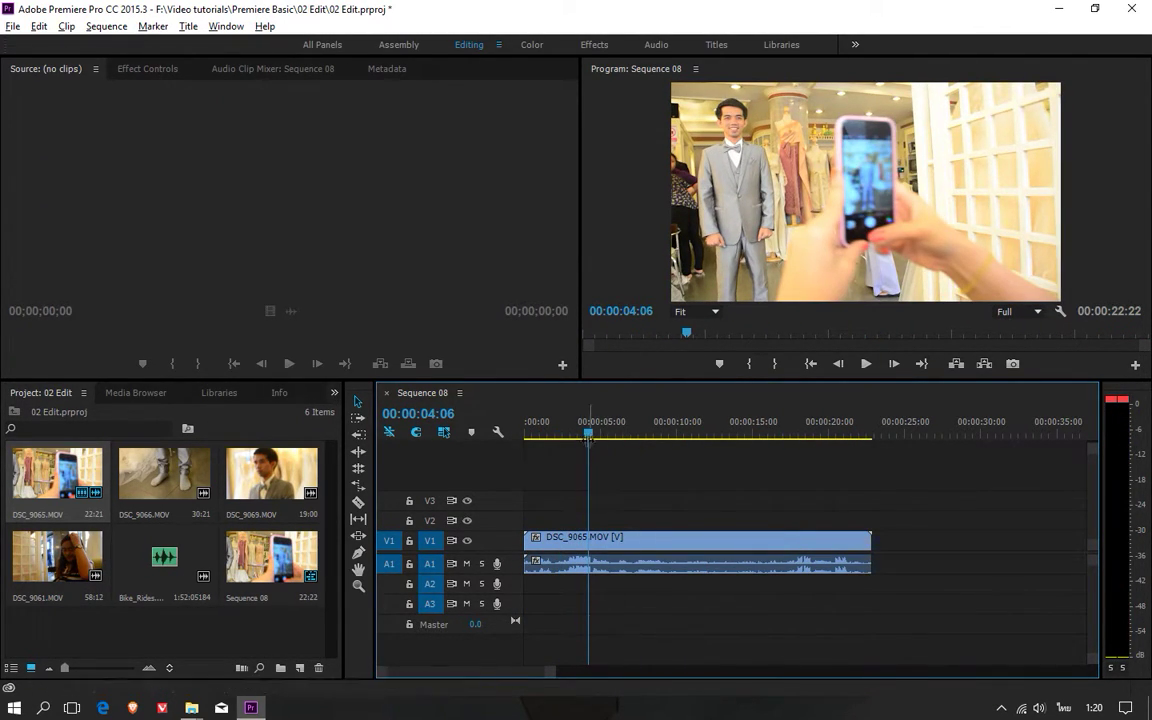
mouse_move(582, 433)
left_mouse_down()
mouse_move(534, 455)
mouse_move(534, 436)
mouse_move(550, 436)
left_mouse_up()
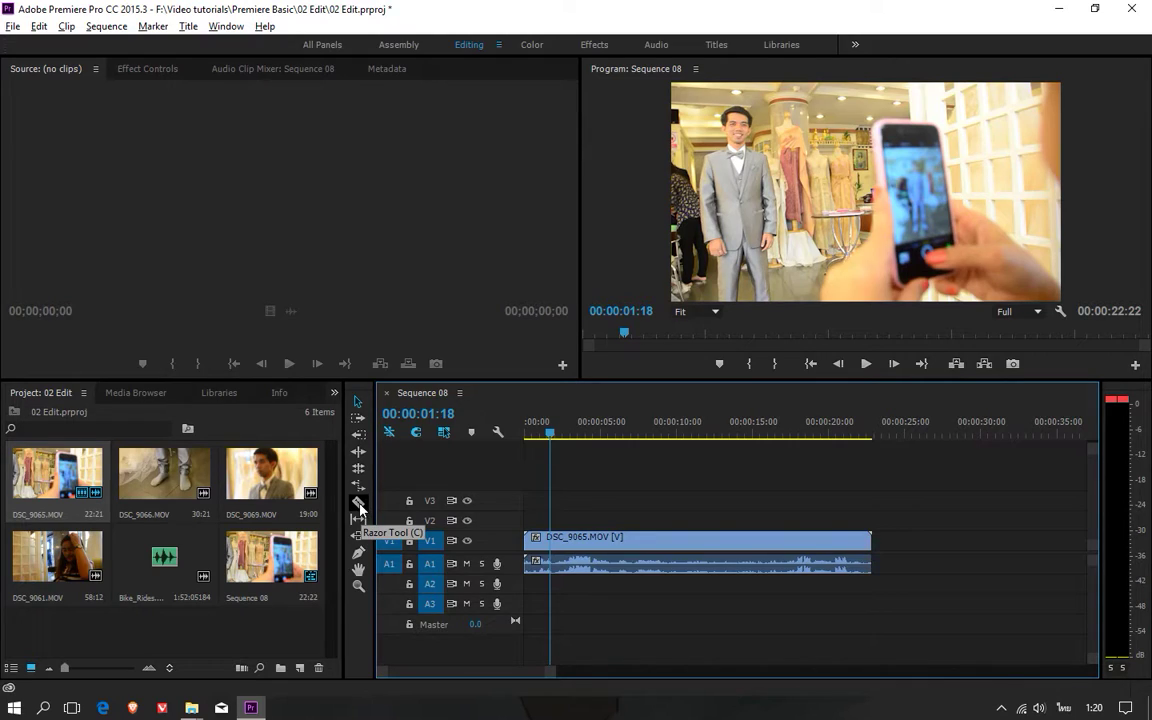
Razor DSC_9065.MOV at 00:00:01:18 and delete the small opening piece
left_click(358, 503)
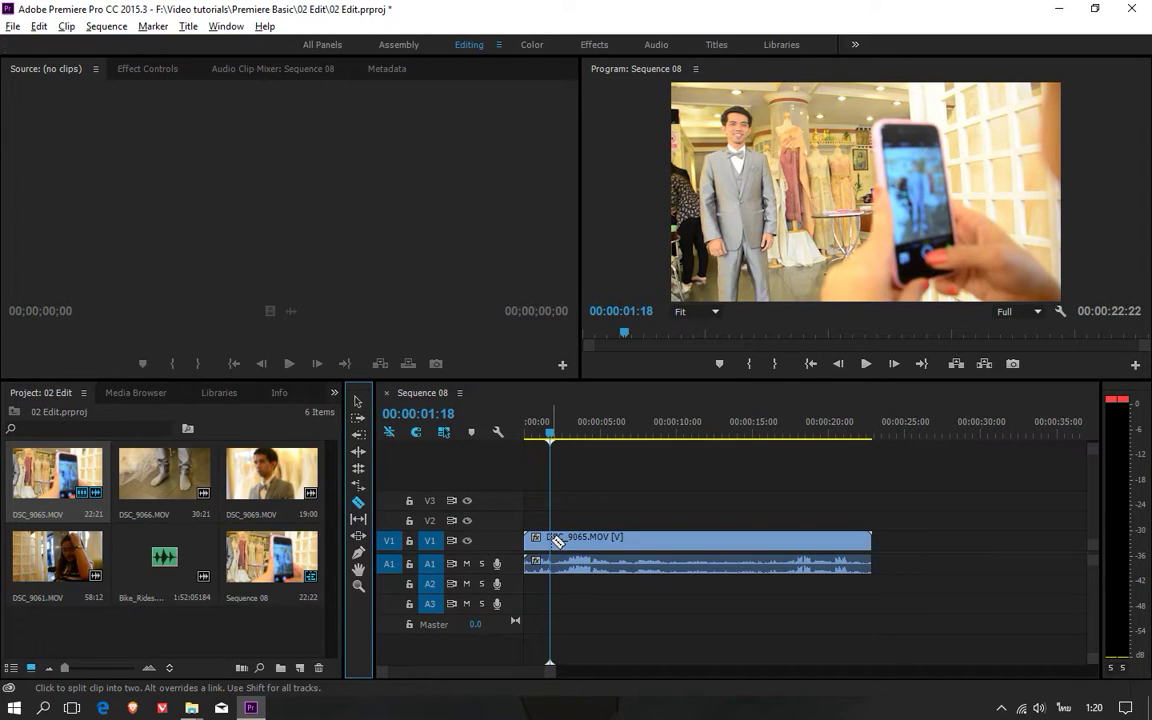
left_click(549, 545)
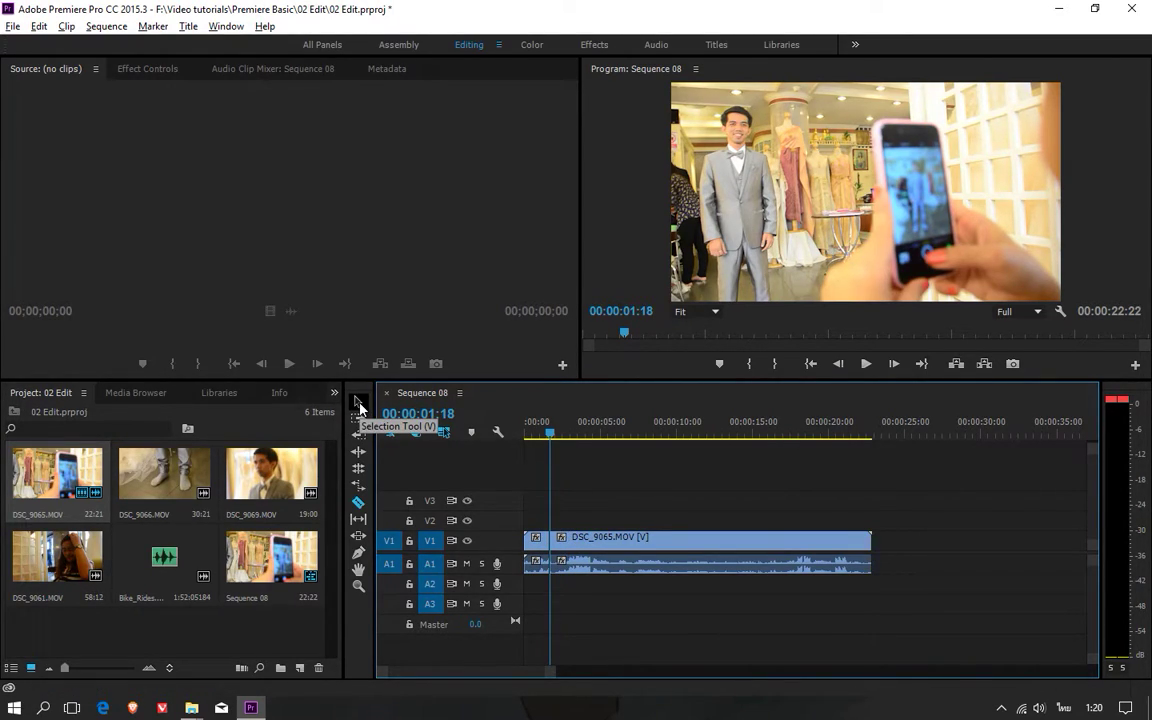
left_click(358, 403)
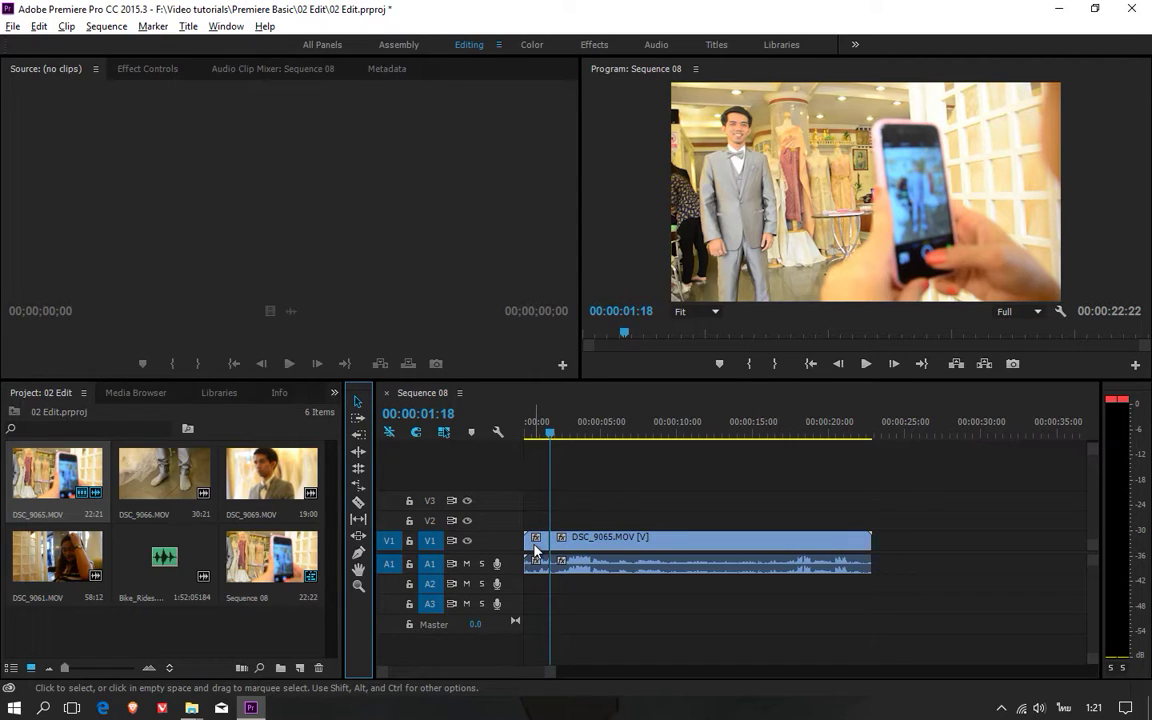
left_click(538, 547)
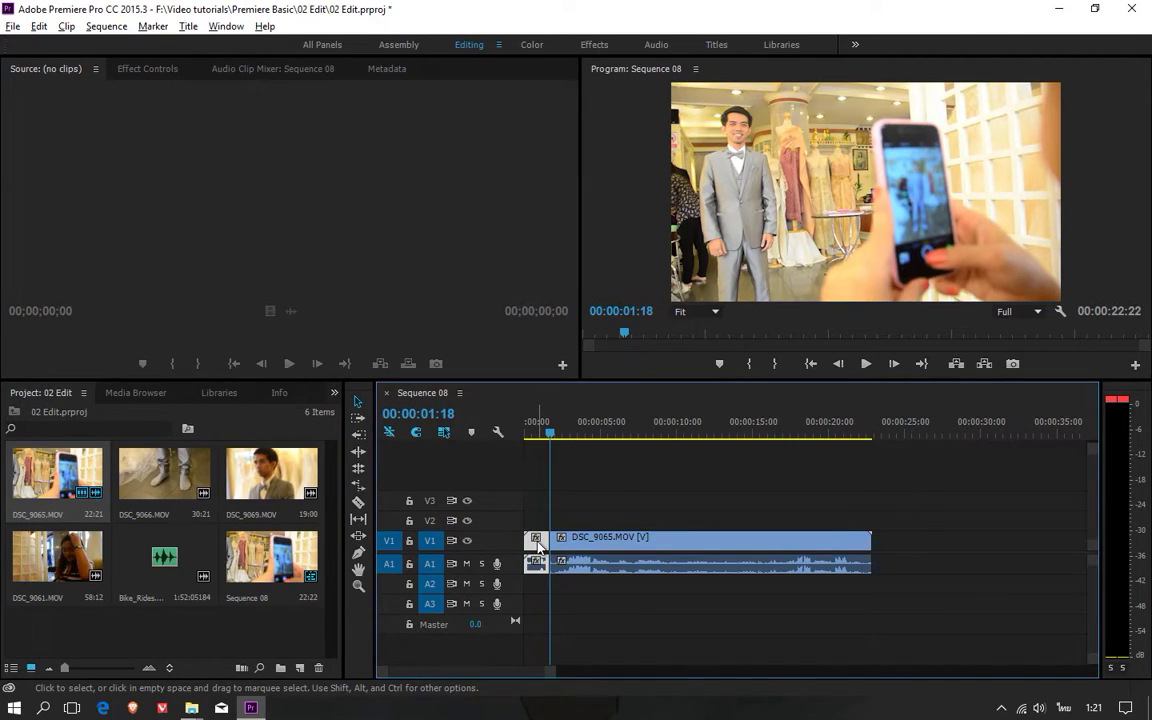
key("Delete")
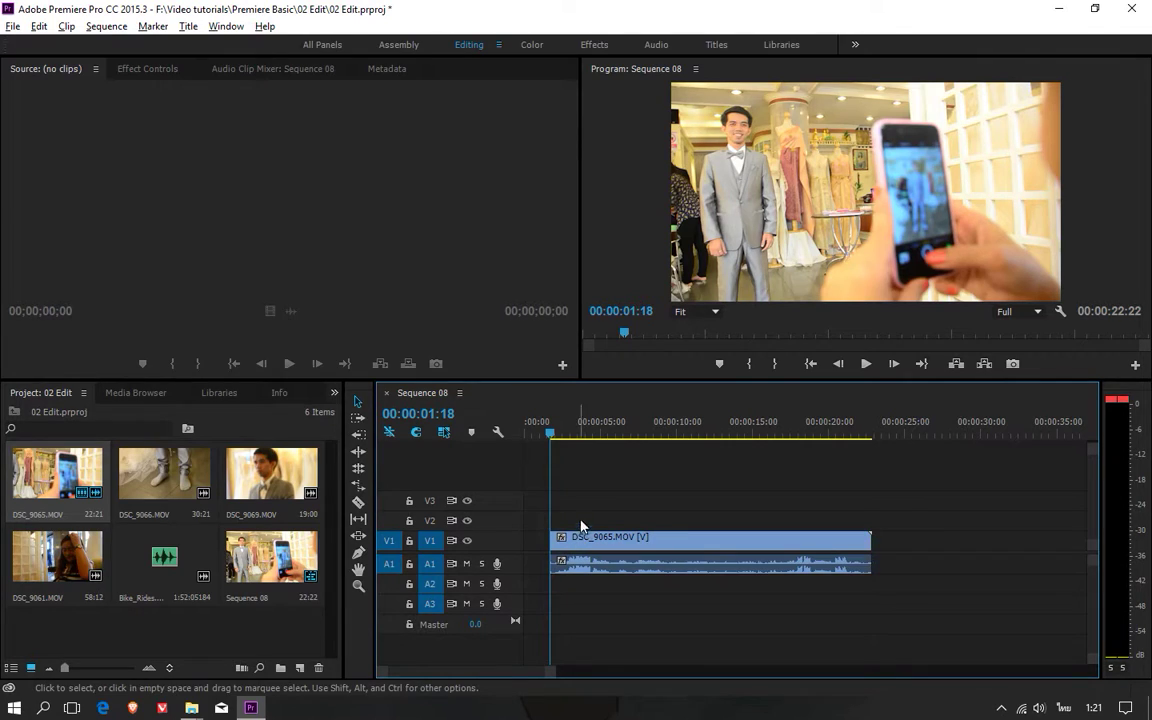
left_click_drag(528, 432, 531, 452)
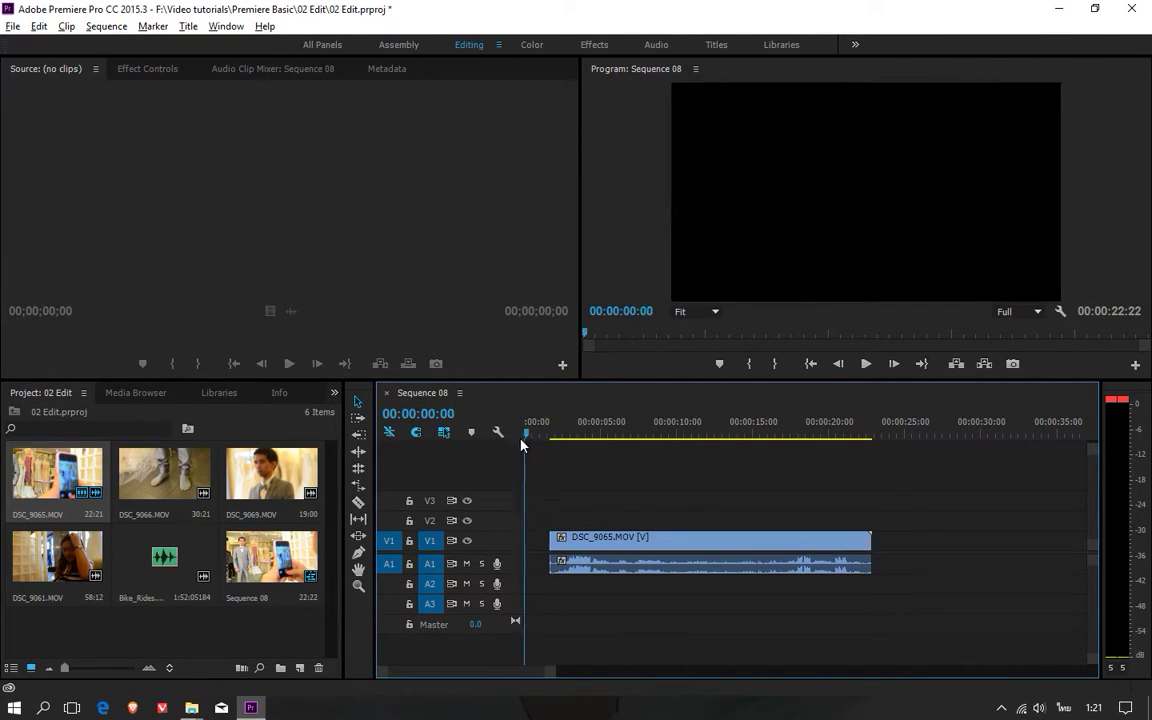
Move the playhead to 00:00:02:16 and adjust the timeline zoom
left_click_drag(531, 452, 562, 458)
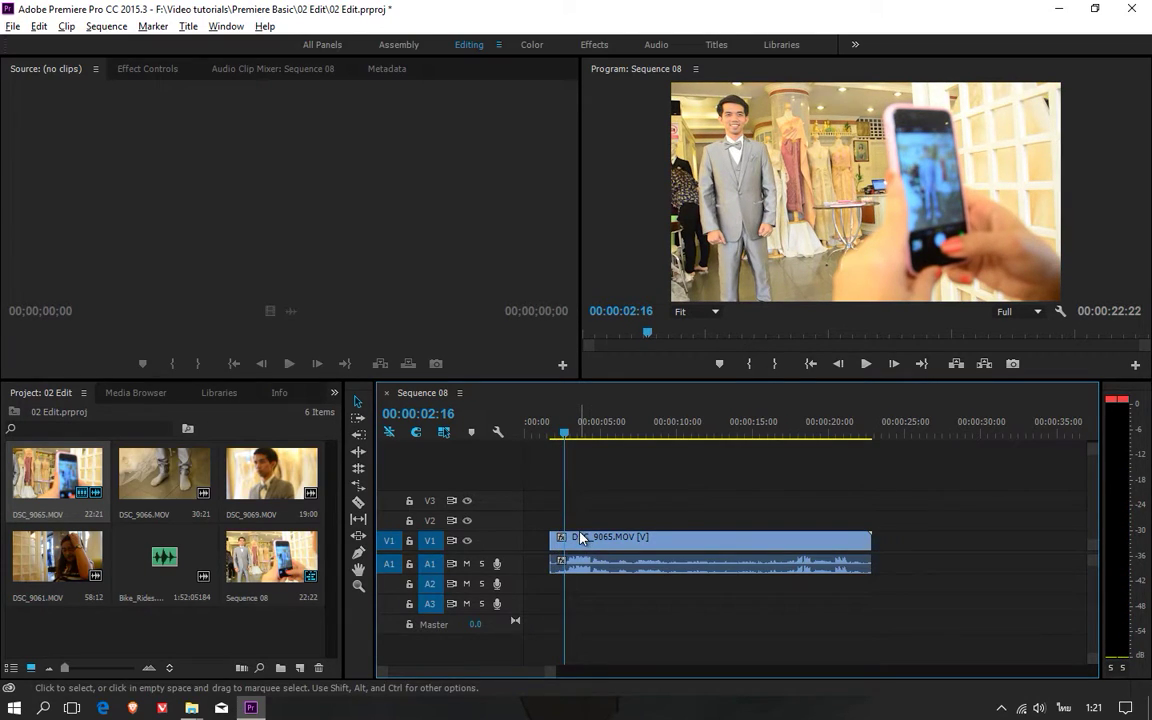
key("equal")
key("equal")
key("equal")
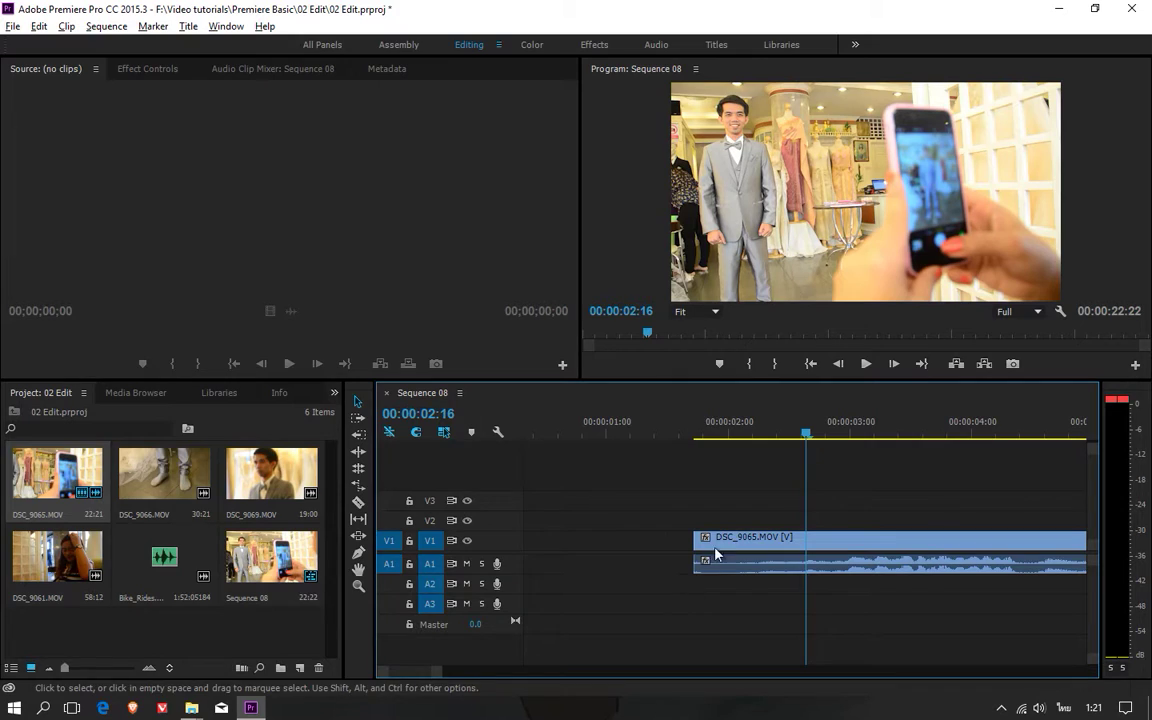
key("minus")
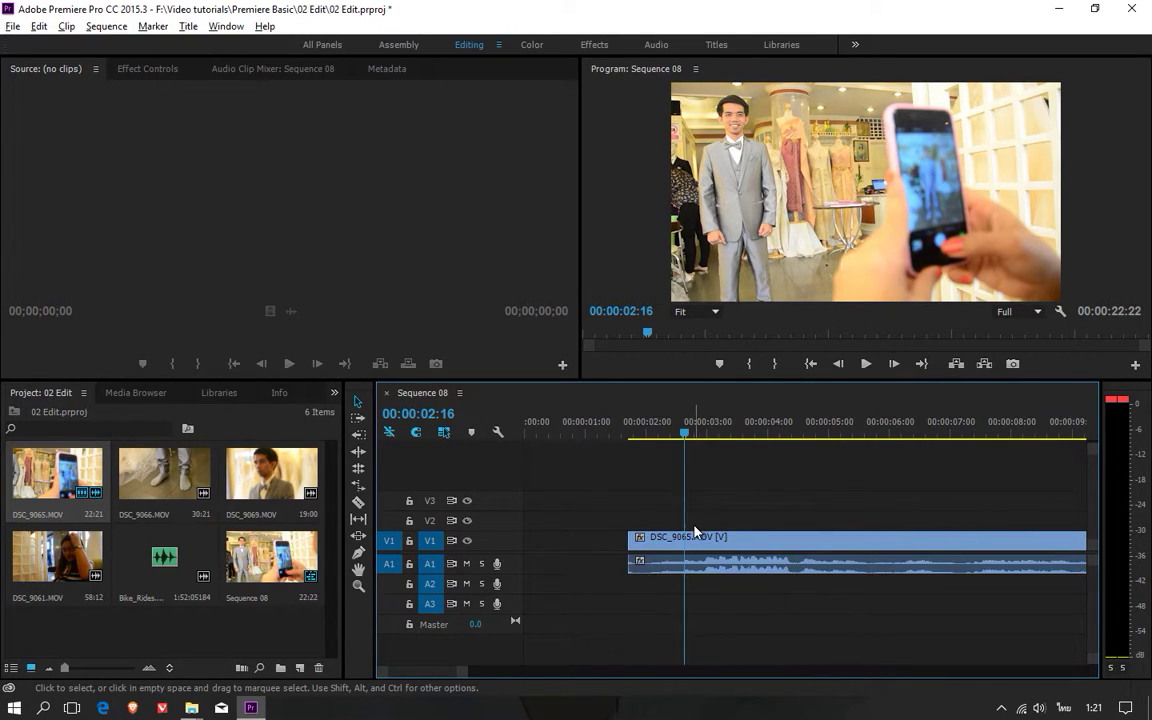
key("minus")
key("equal")
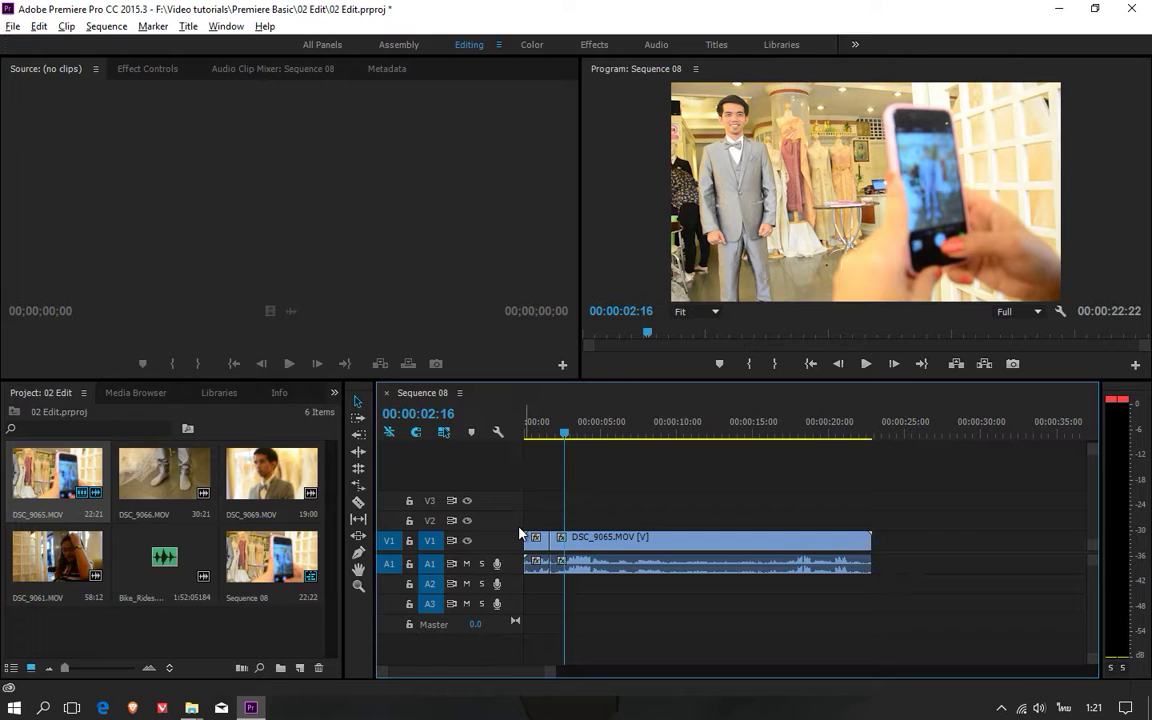
Trim DSC_9065.MOV's left edge later toward the playhead, then scrub the new opening
left_click(555, 536)
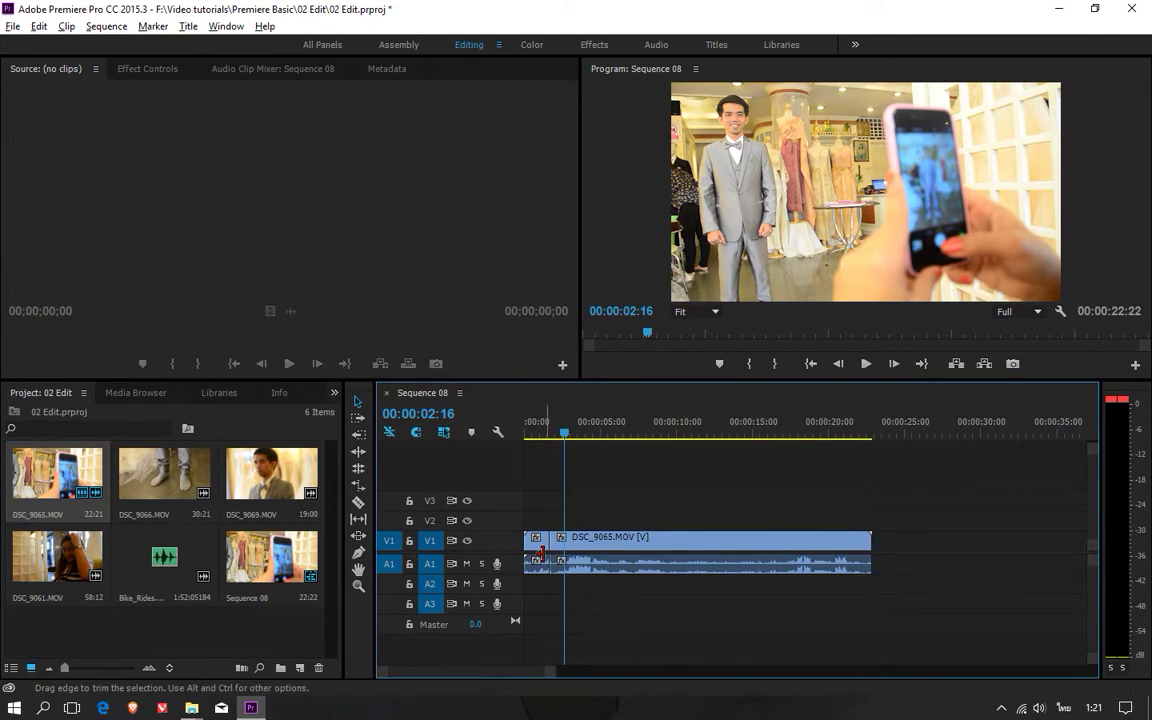
left_click_drag(527, 556, 551, 556)
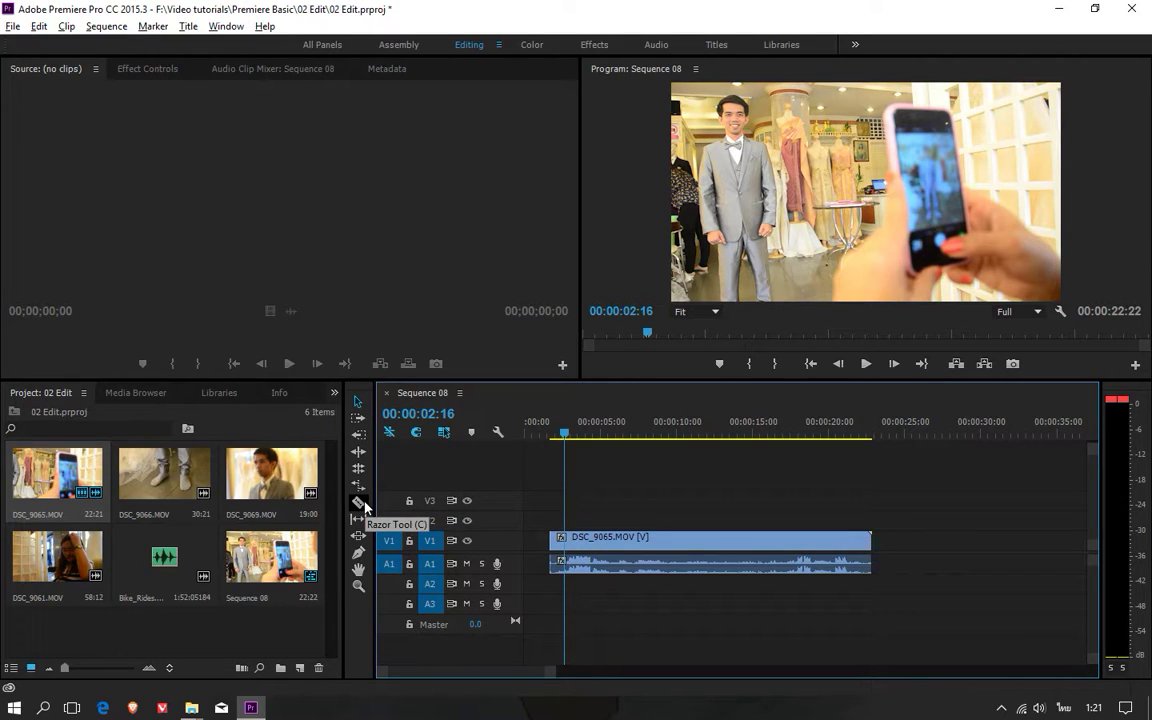
left_click(358, 404)
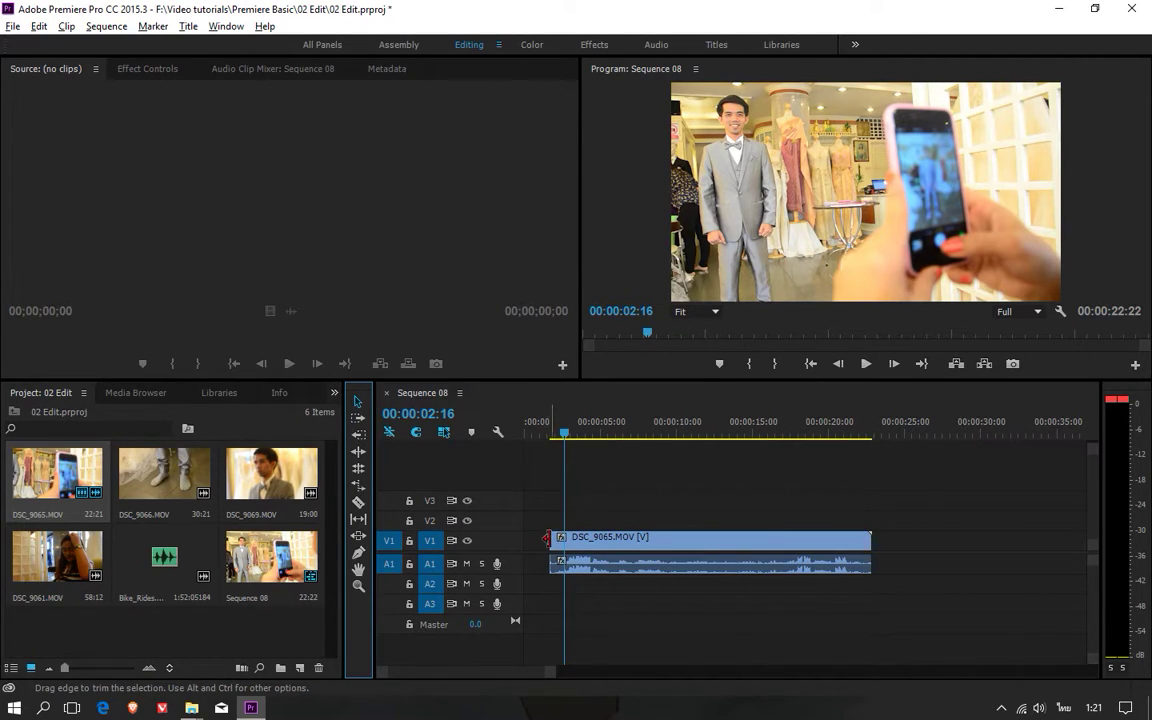
mouse_move(557, 539)
left_mouse_down()
mouse_move(592, 540)
mouse_move(527, 539)
left_mouse_up()
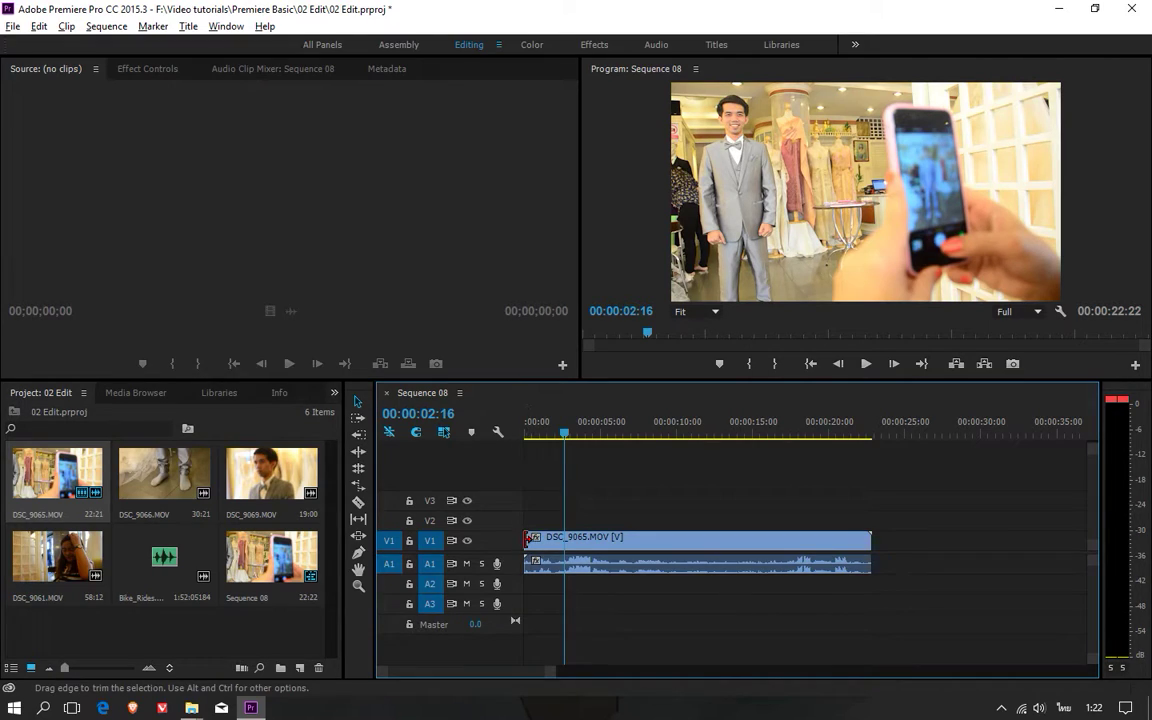
mouse_move(527, 539)
left_mouse_down()
mouse_move(557, 540)
mouse_move(527, 540)
left_mouse_up()
left_click_drag(529, 541, 555, 540)
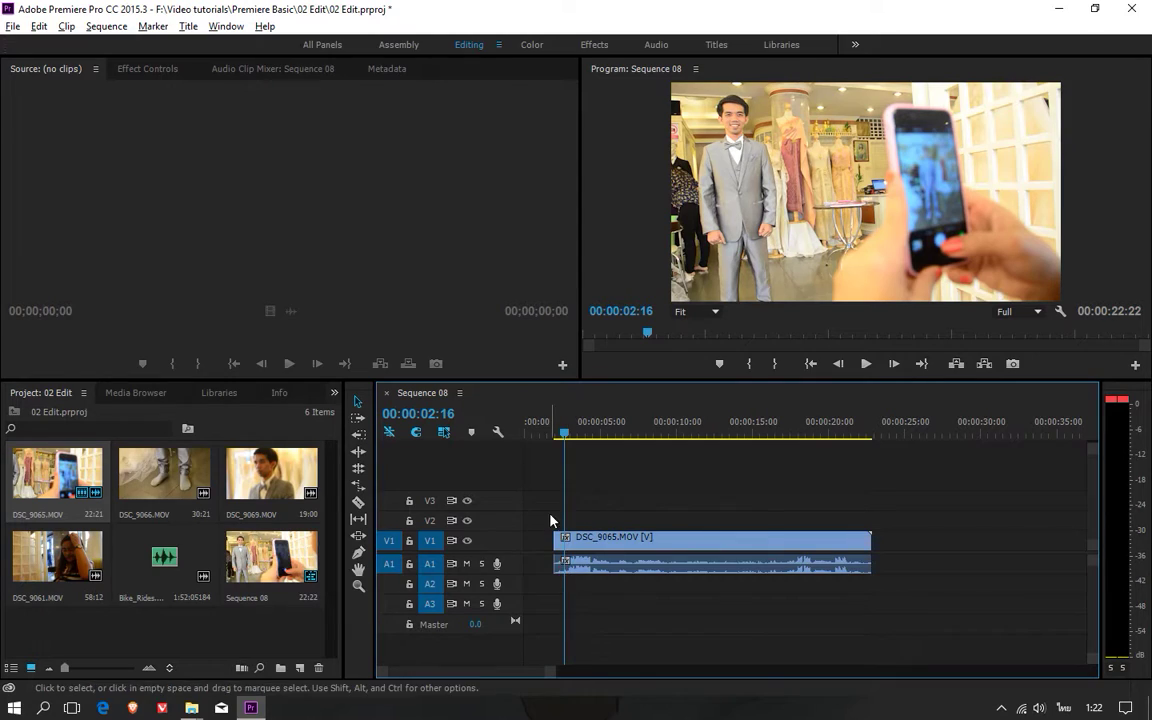
left_click_drag(558, 541, 566, 541)
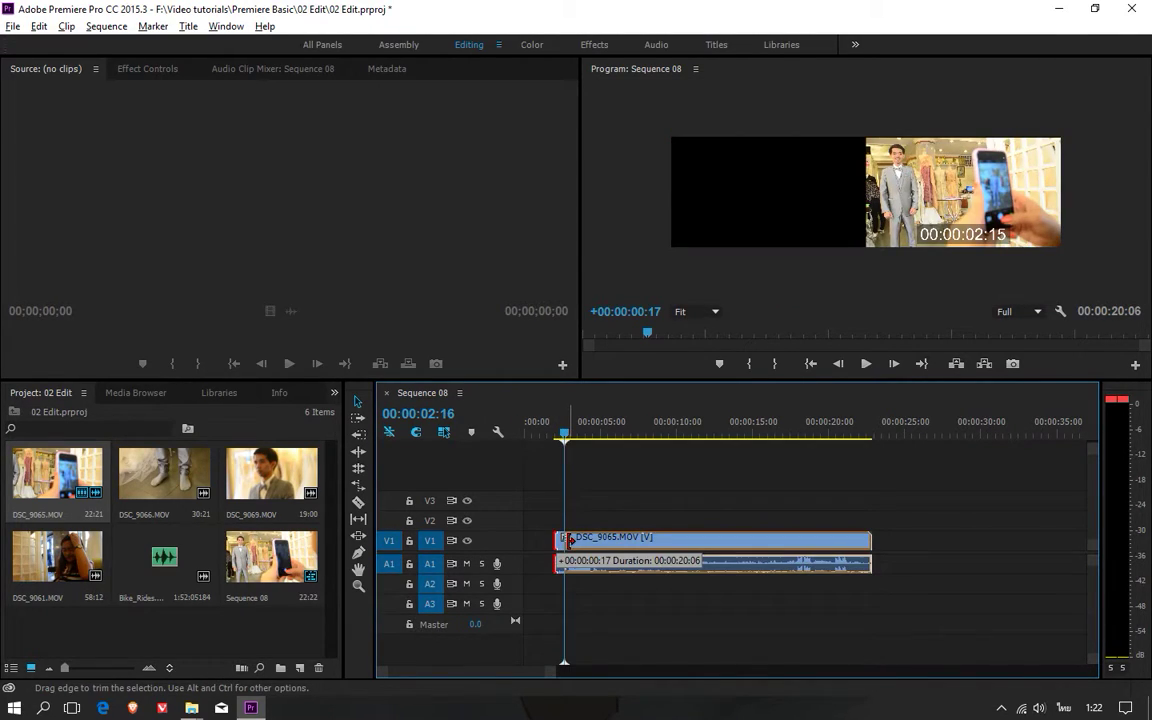
mouse_move(562, 442)
left_mouse_down()
mouse_move(628, 436)
mouse_move(708, 457)
left_mouse_up()
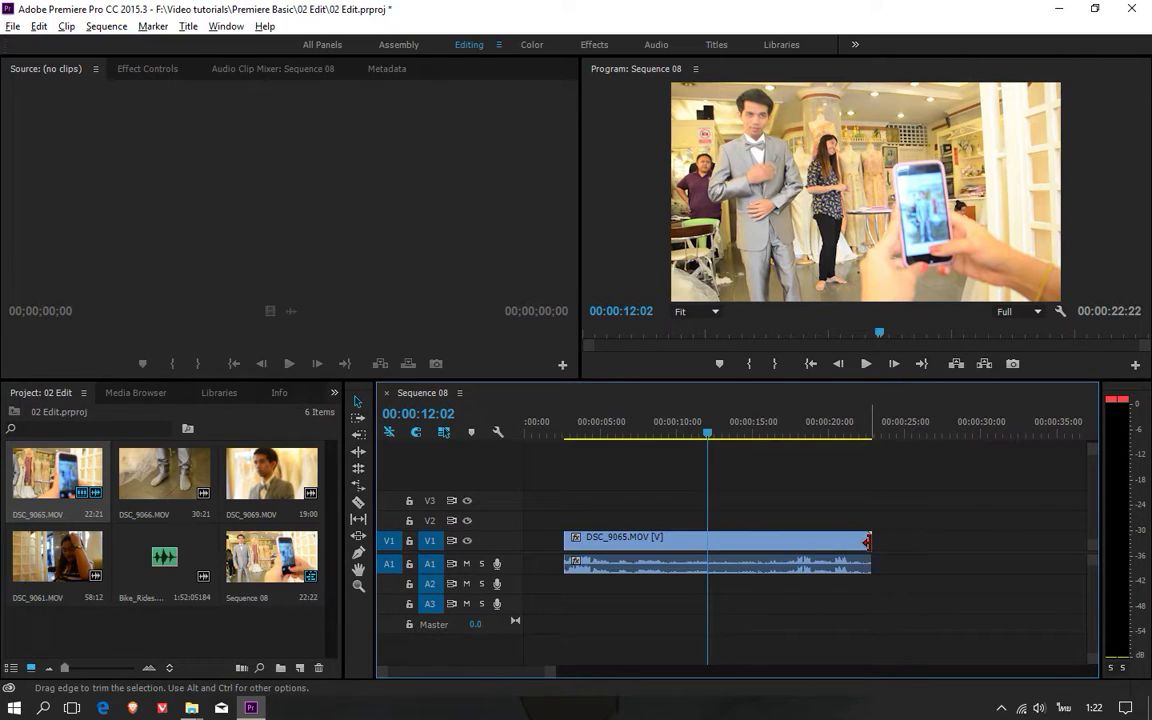
mouse_move(869, 540)
left_mouse_down()
mouse_move(707, 541)
mouse_move(871, 540)
left_mouse_up()
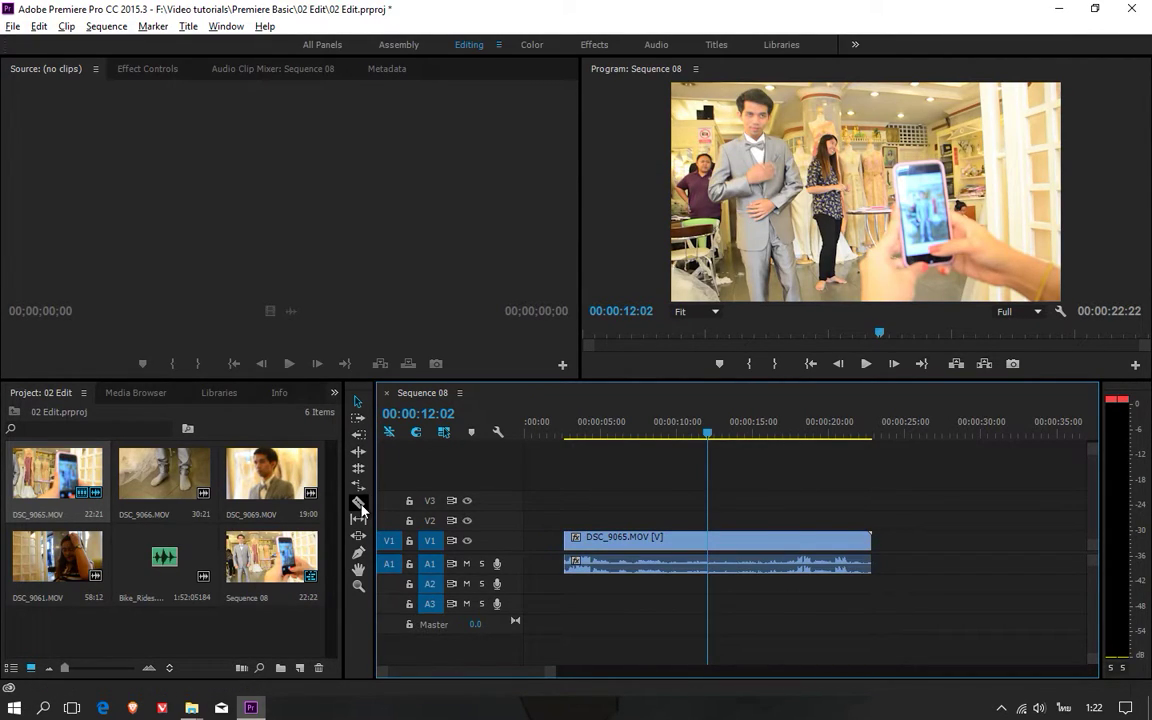
Split DSC_9065.MOV at 00:00:12:02, delete the tail, and move the clip to 00:00:00:00
left_click(360, 506)
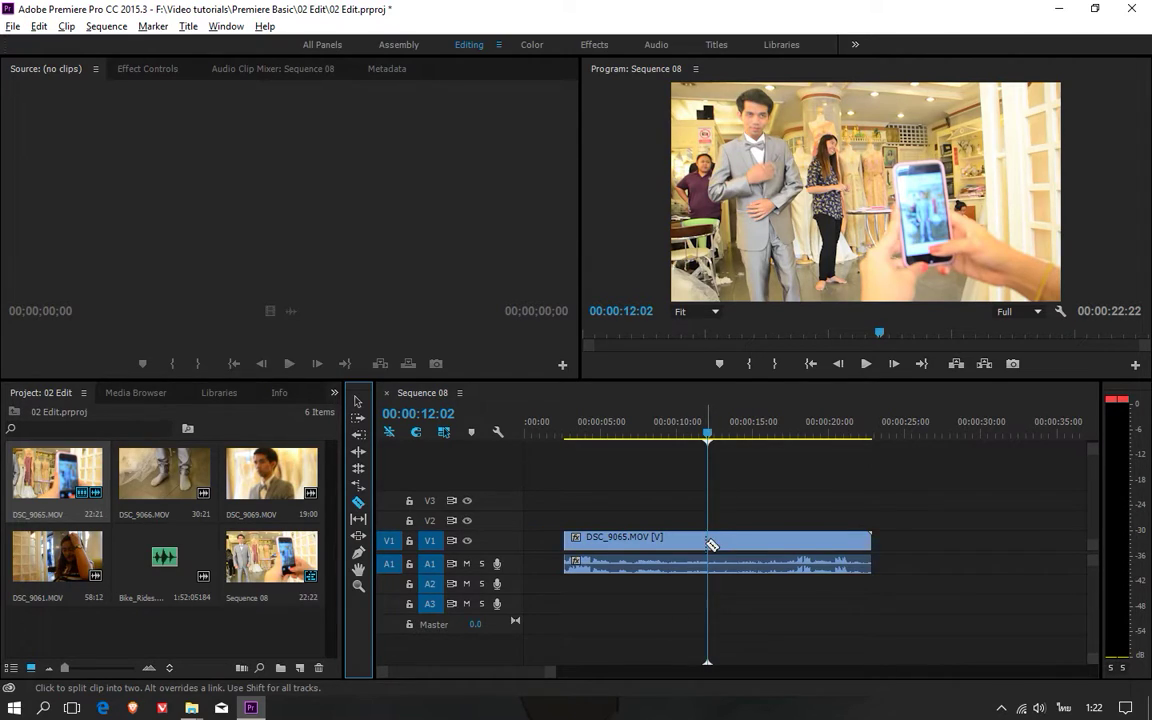
left_click(714, 541)
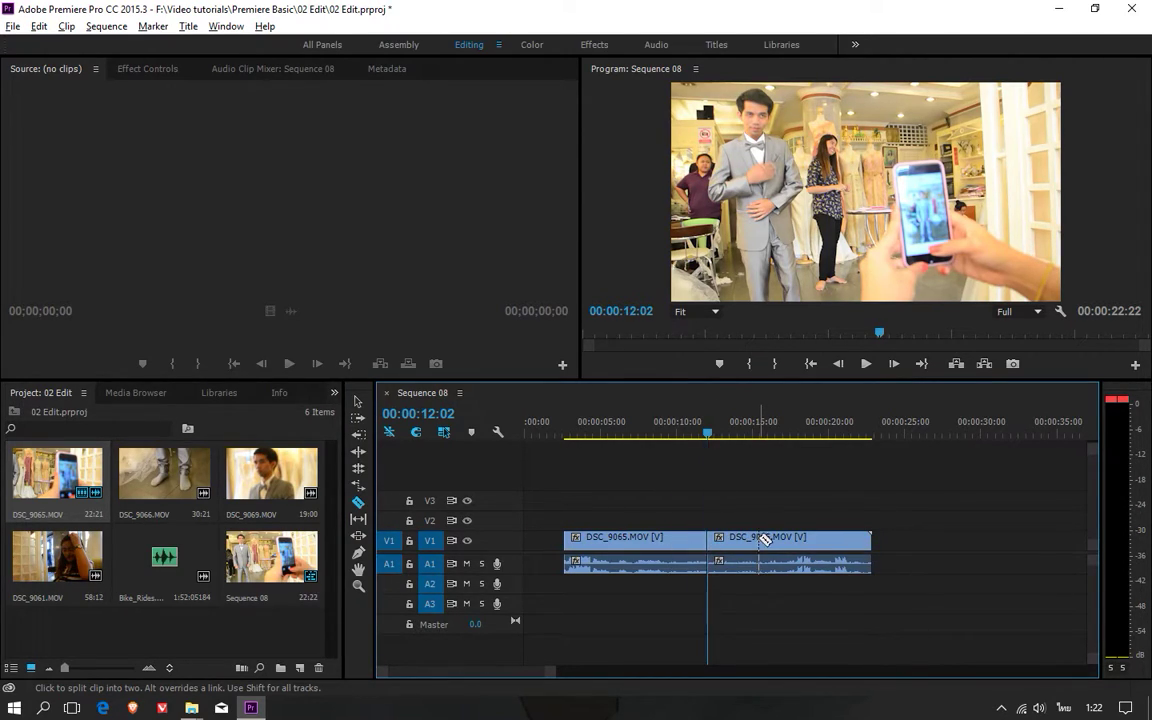
left_click(358, 401)
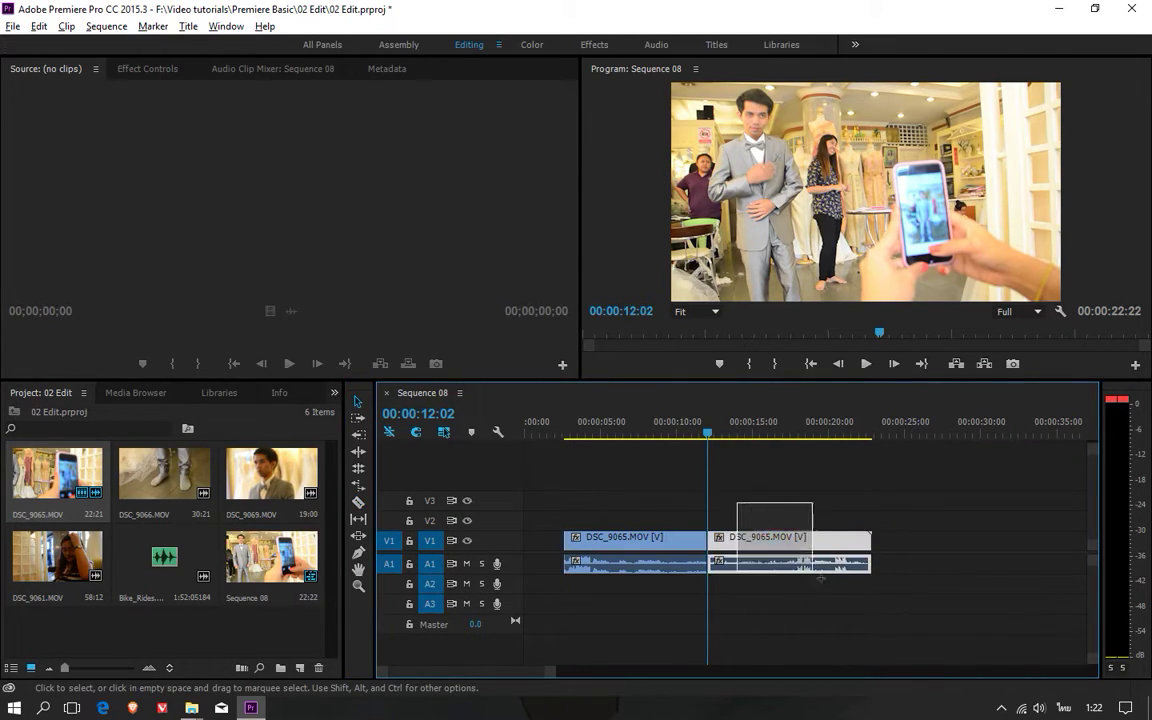
left_click_drag(737, 501, 833, 592)
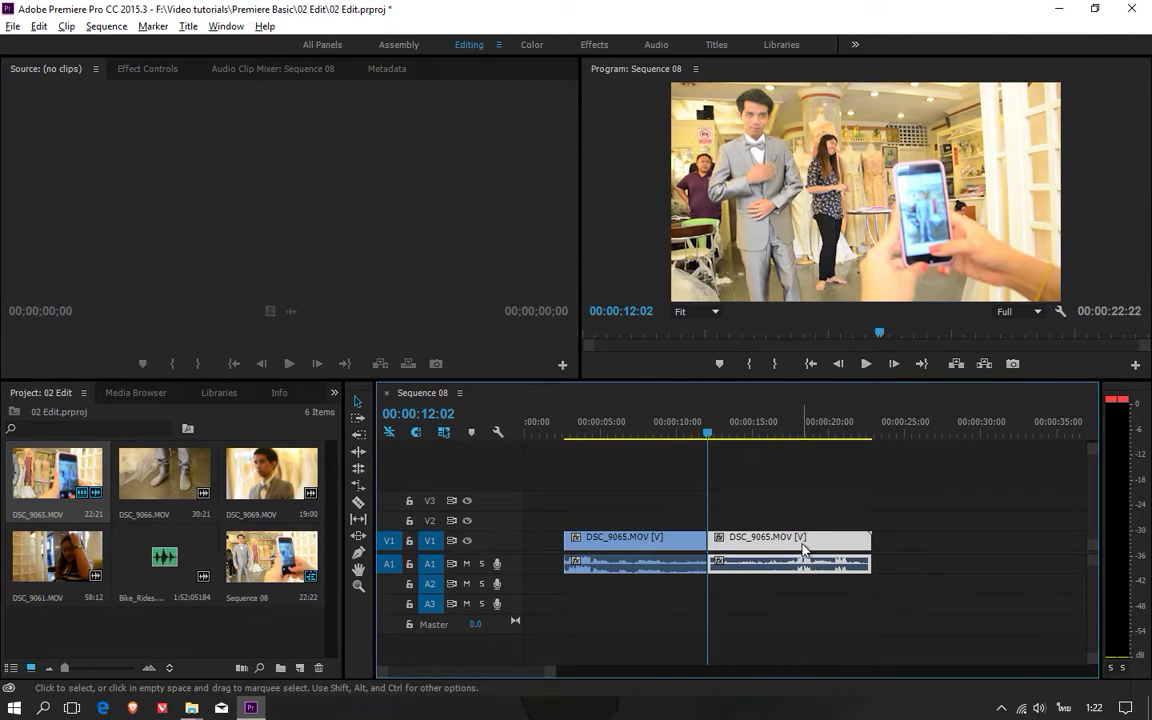
key("Delete")
left_click_drag(652, 437, 649, 434)
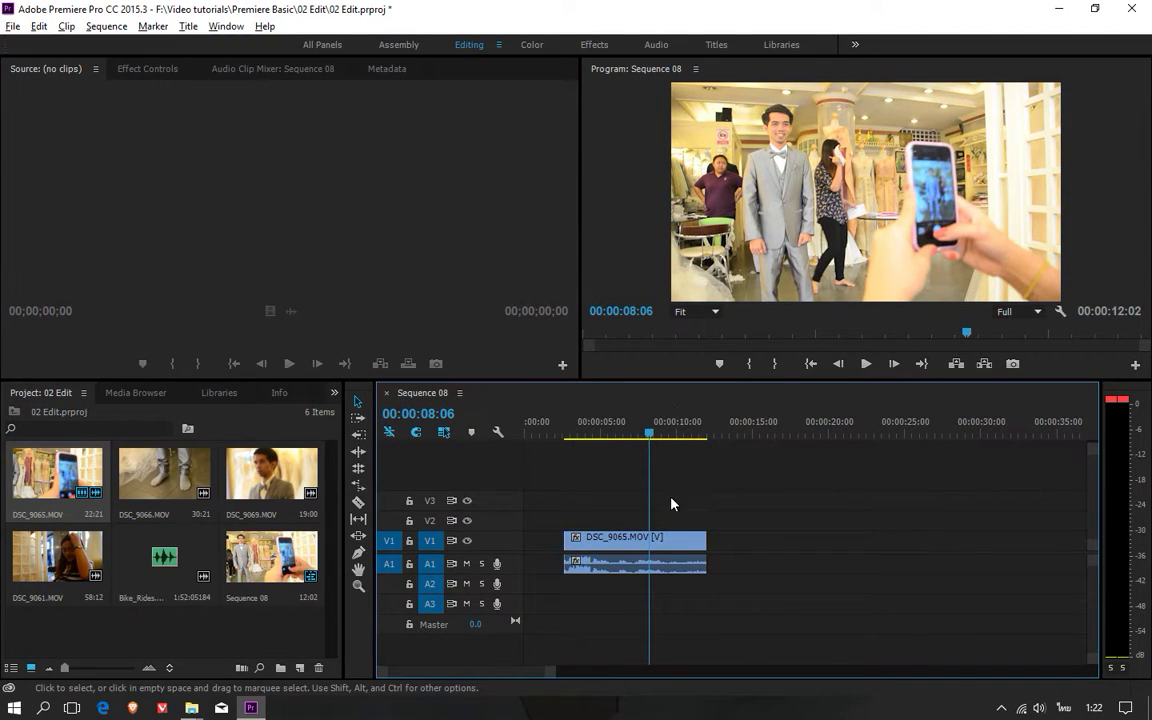
left_click_drag(619, 553, 540, 550)
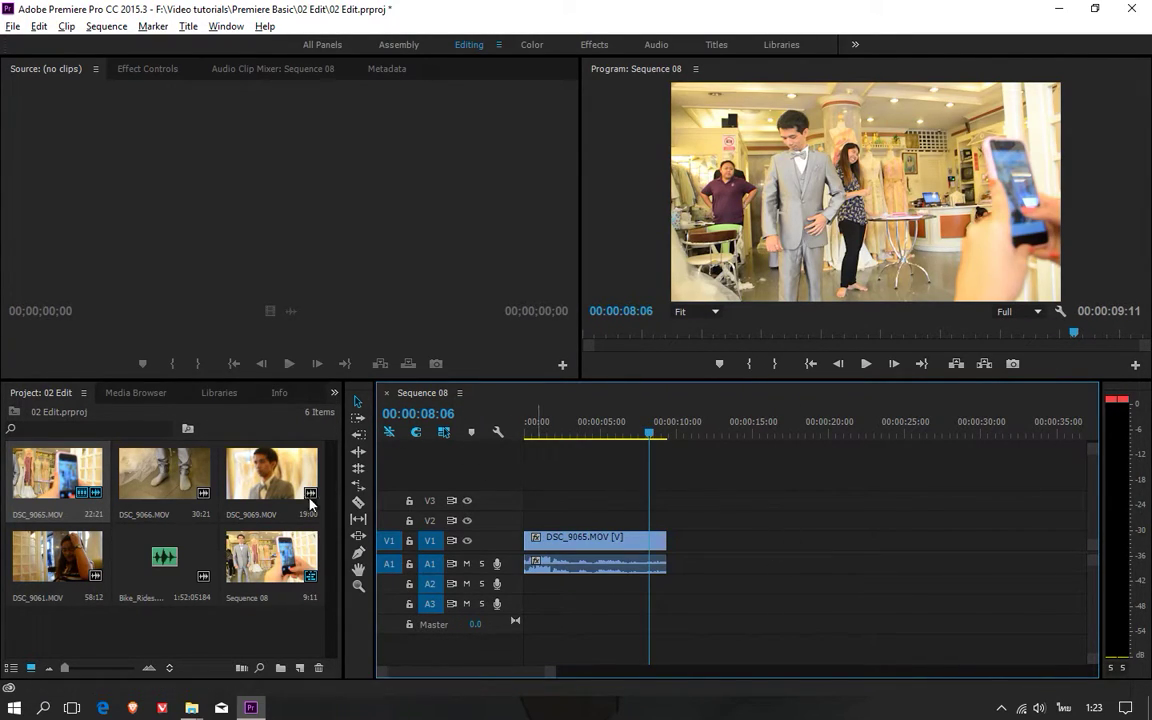
Place DSC_9066.MOV on V1/A1 right after DSC_9065.MOV
left_click(177, 463)
left_click_drag(177, 463, 677, 551)
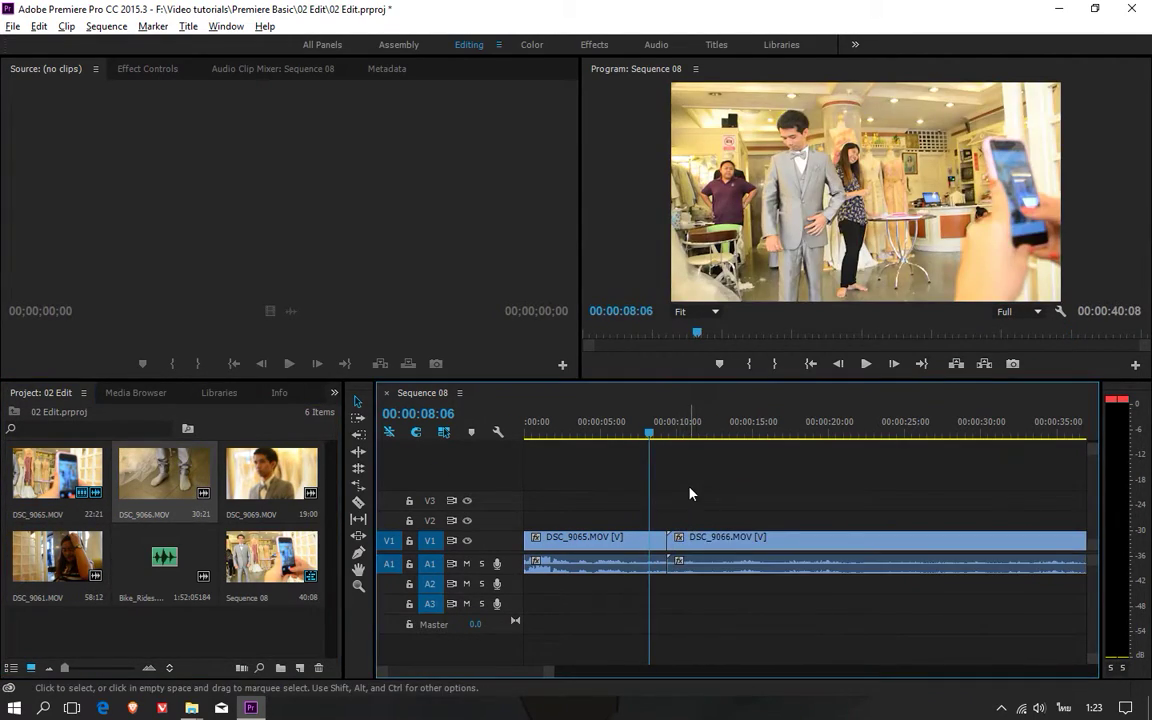
left_click(661, 436)
Preview DSC_9066.MOV, trim its opening by dragging the left edge, and scrub through it
mouse_move(661, 436)
left_mouse_down()
mouse_move(761, 441)
mouse_move(743, 445)
left_mouse_up()
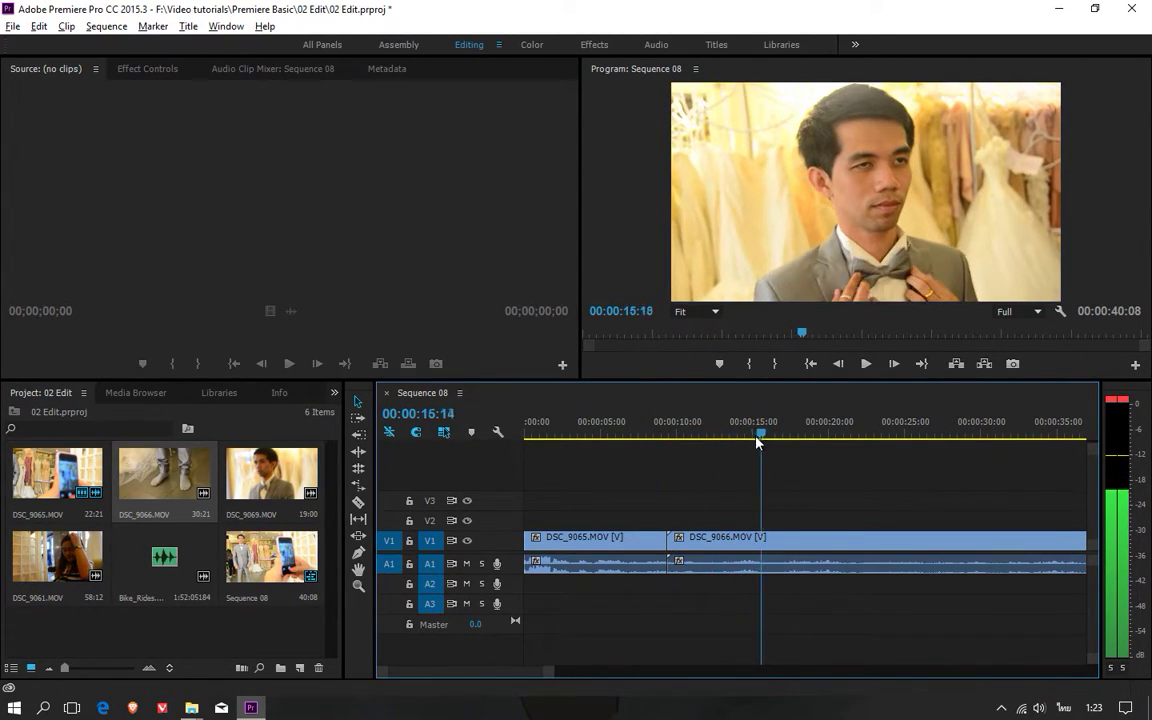
key("space")
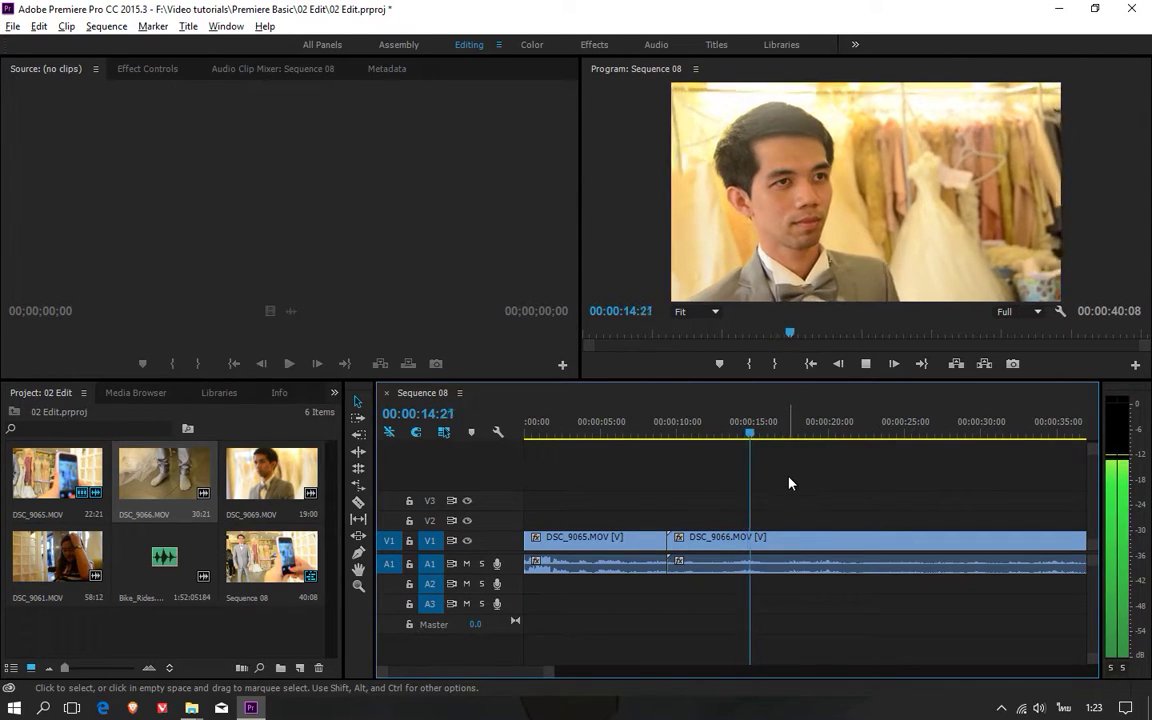
mouse_move(751, 442)
left_mouse_down()
mouse_move(741, 441)
mouse_move(751, 439)
left_mouse_up()
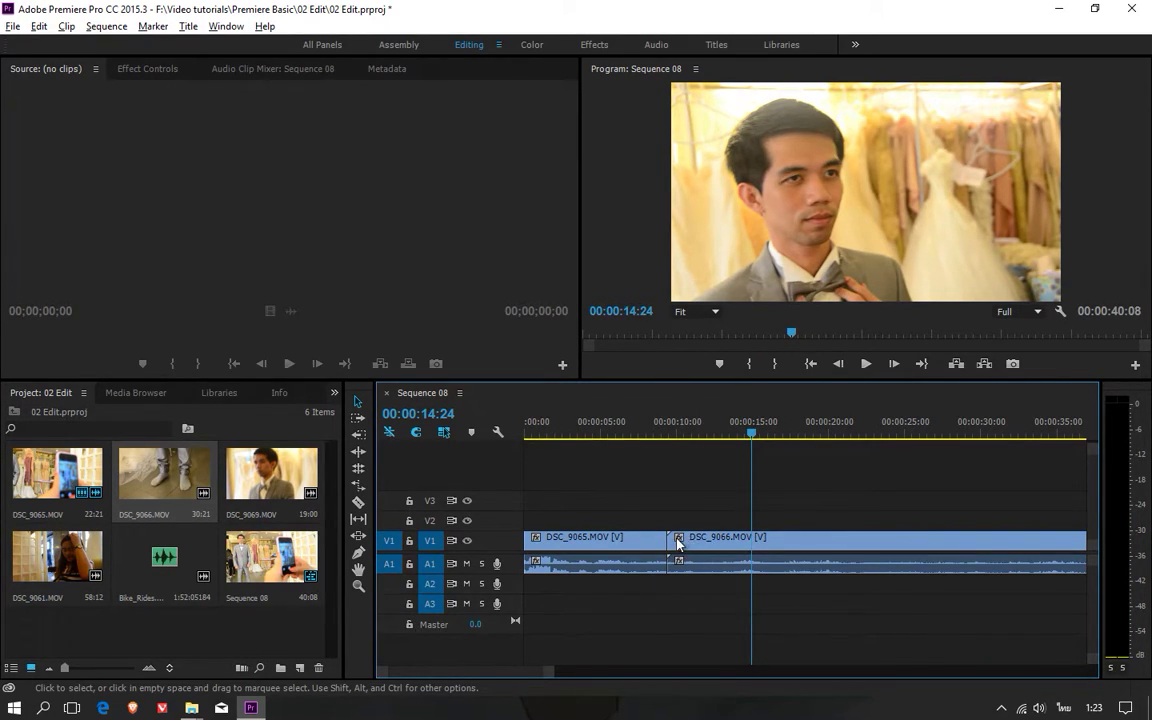
left_click_drag(671, 540, 753, 538)
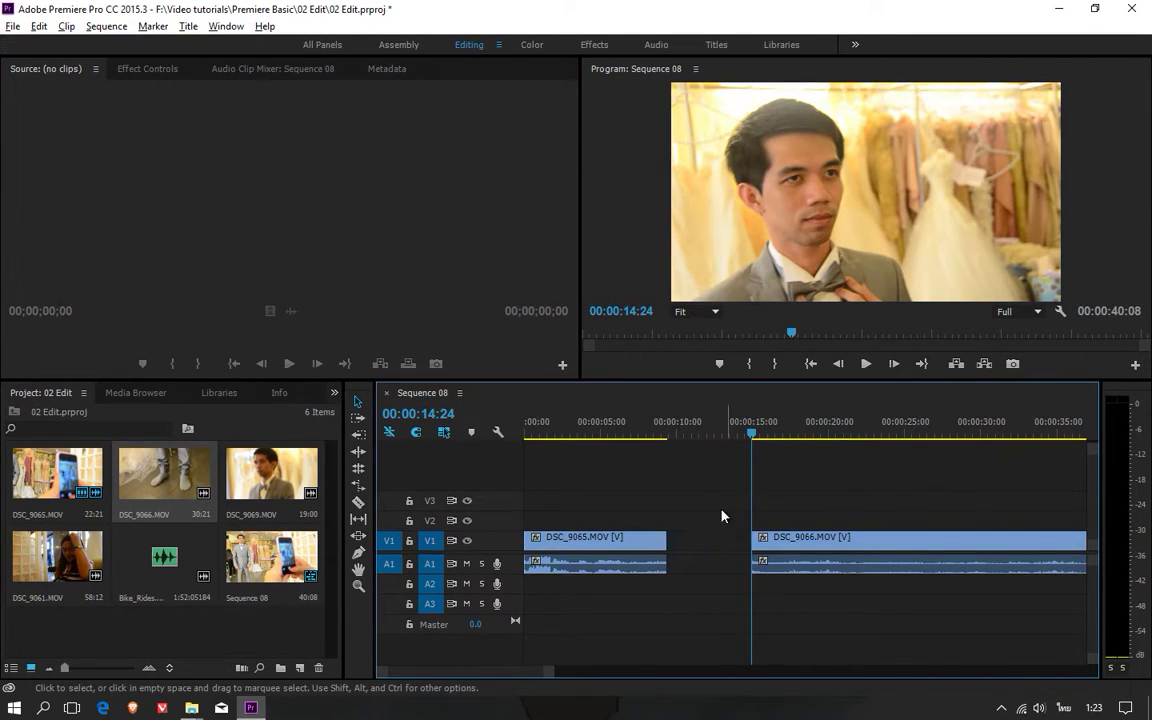
mouse_move(753, 435)
left_mouse_down()
mouse_move(998, 448)
mouse_move(889, 460)
left_mouse_up()
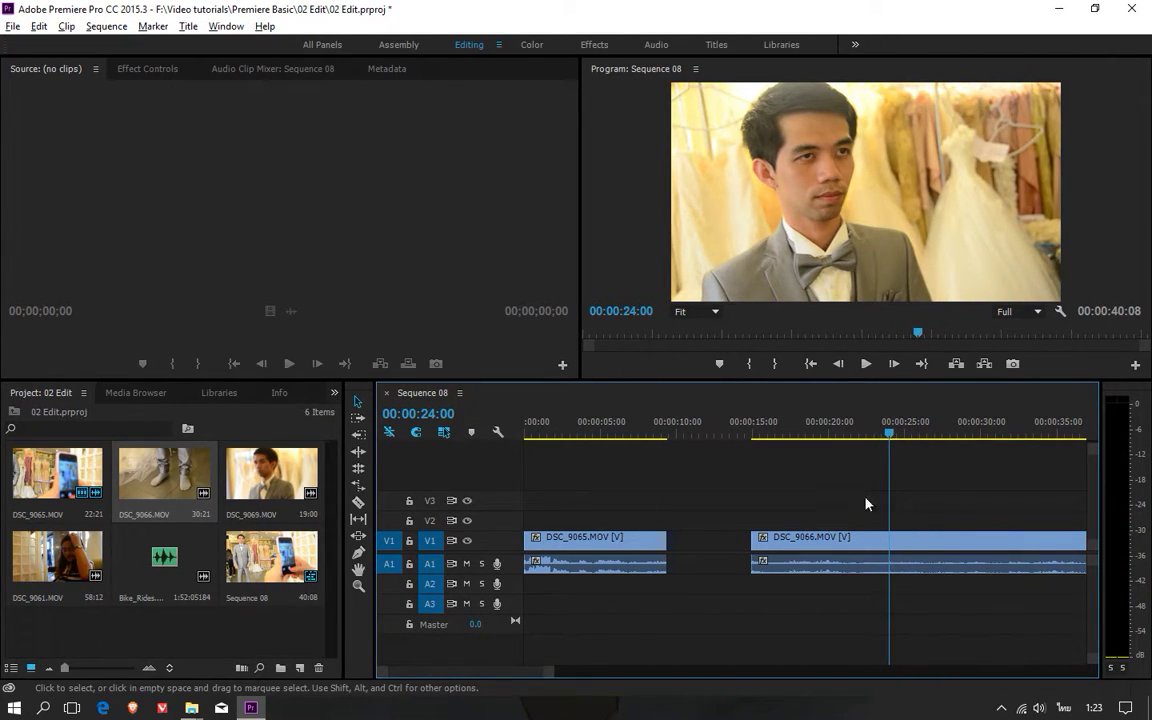
Split DSC_9066 at 24:00 with the Razor tool and delete its second part
left_click(359, 503)
left_click(890, 540)
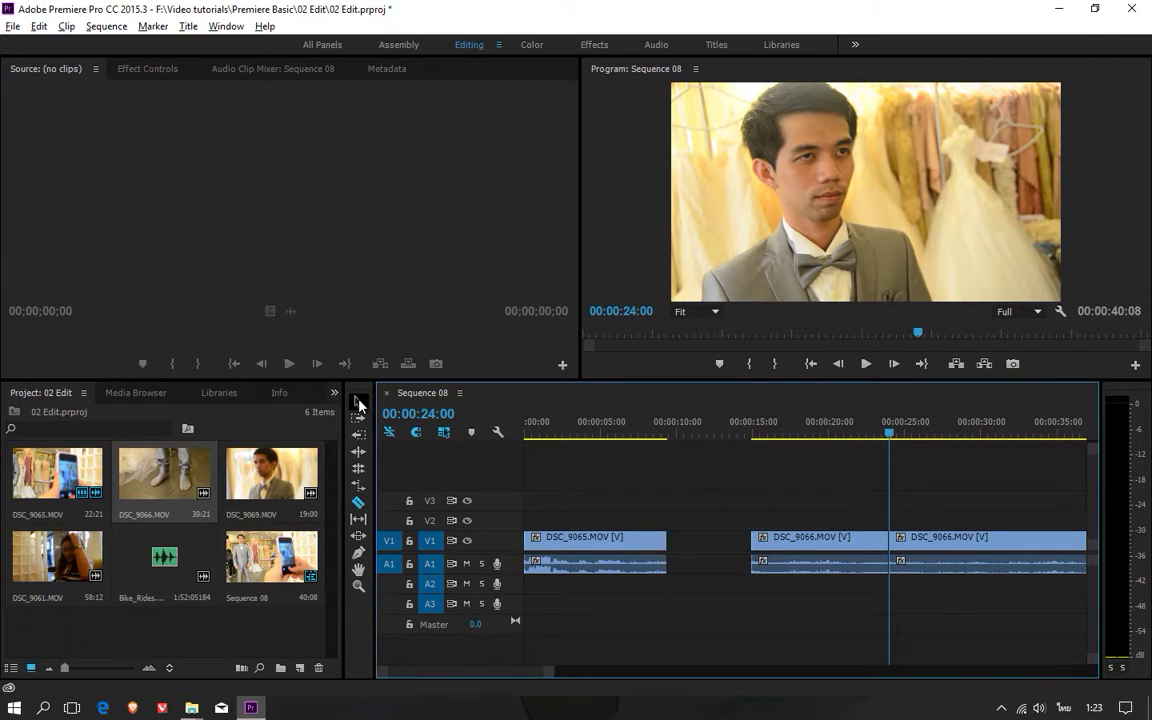
left_click(358, 403)
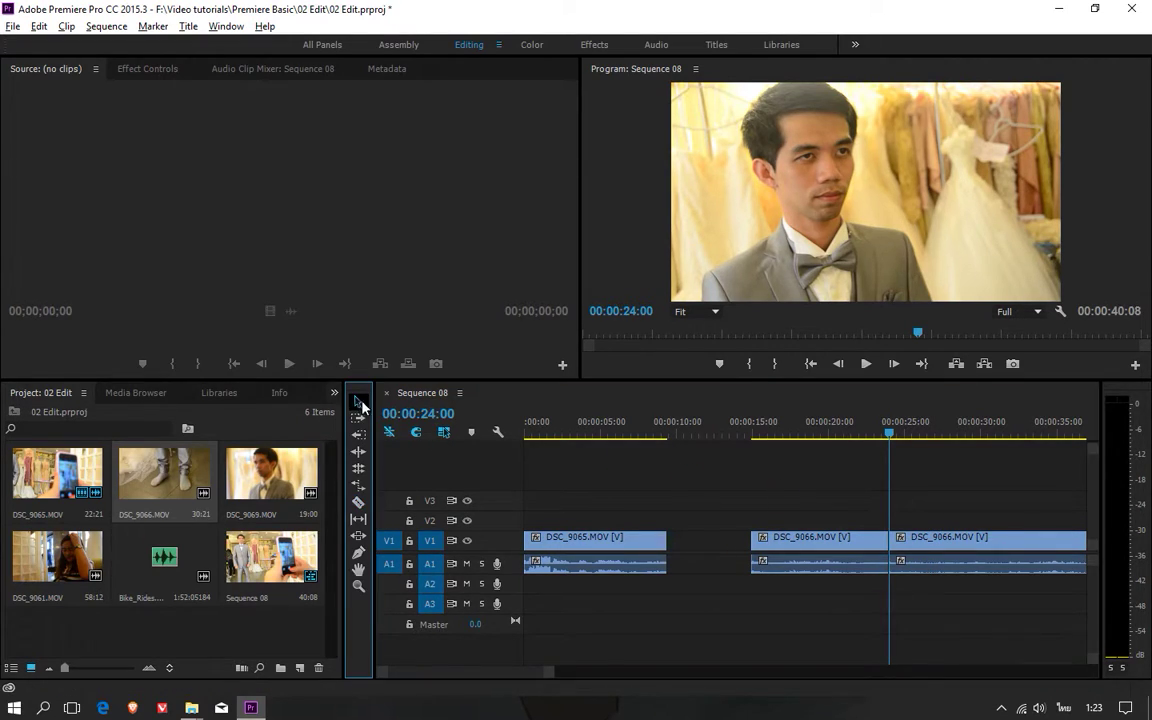
left_click_drag(924, 503, 973, 586)
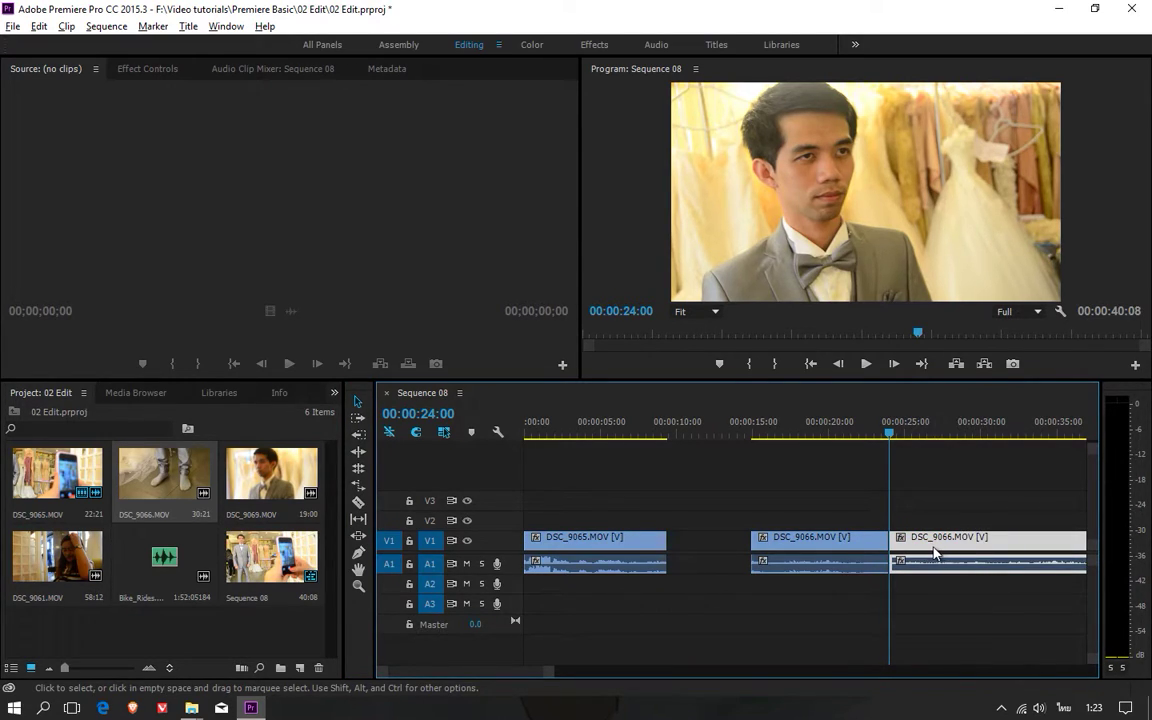
key("Delete")
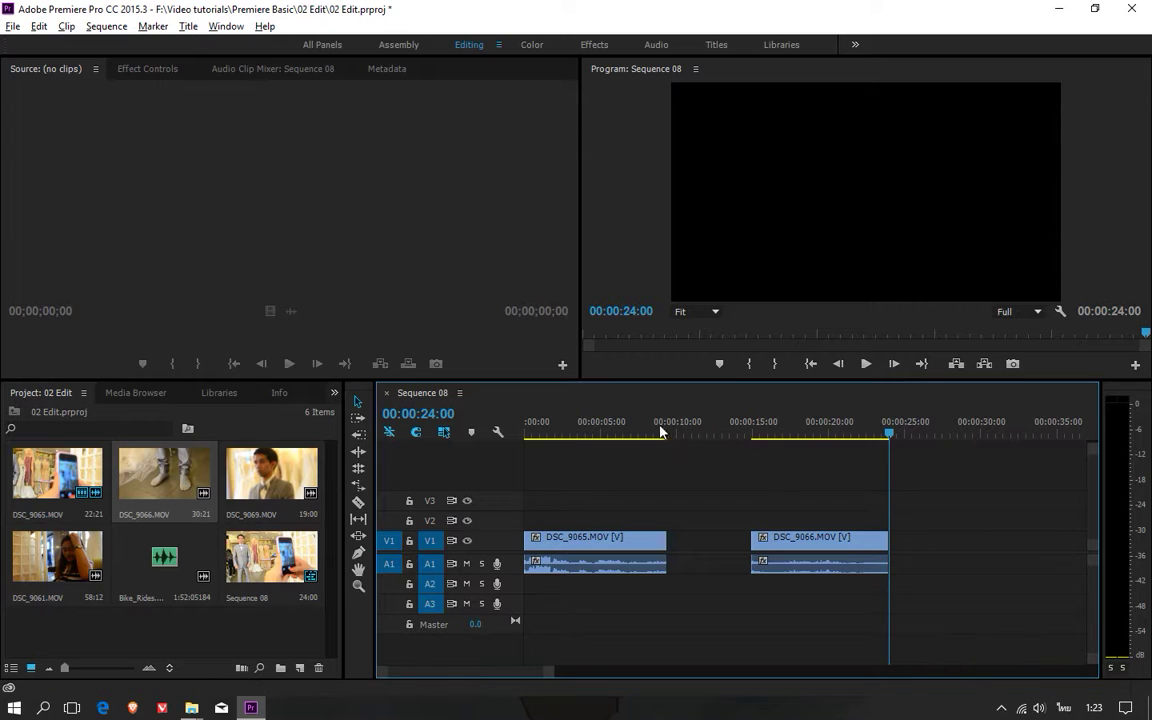
Move DSC_9066 left against DSC_9065 and play the sequence back from 06:14
left_click_drag(674, 432, 657, 467)
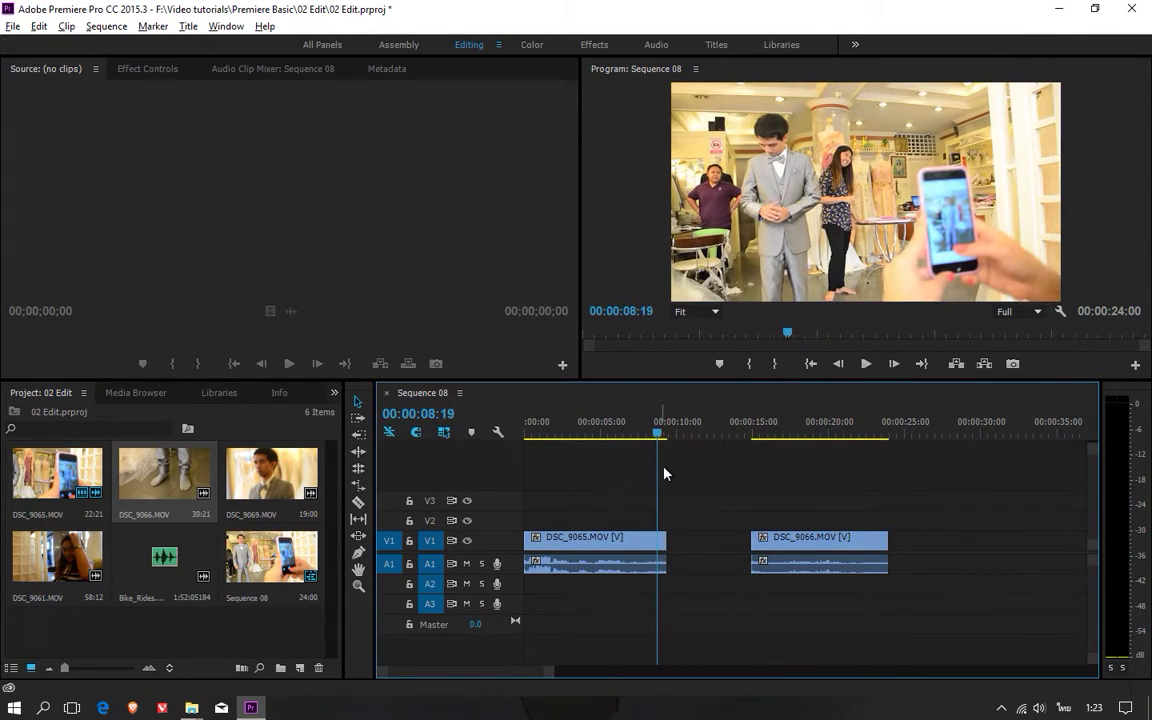
left_click(795, 546)
left_click_drag(795, 546, 711, 546)
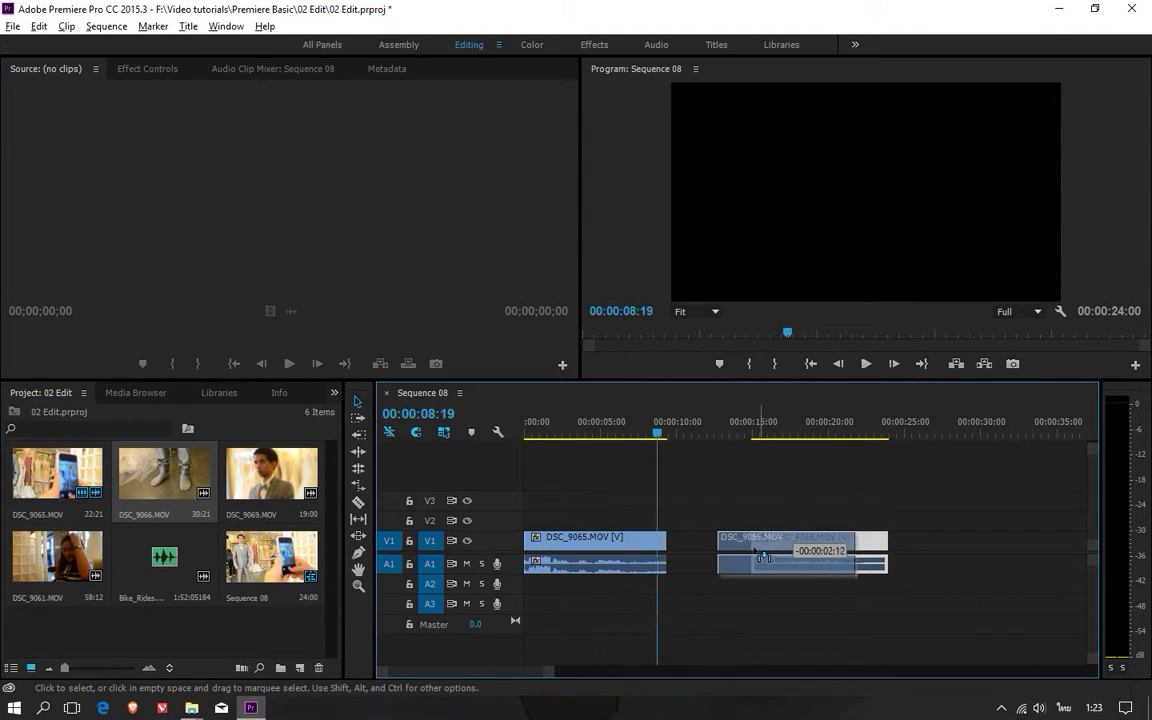
left_click_drag(620, 432, 524, 440)
key("space")
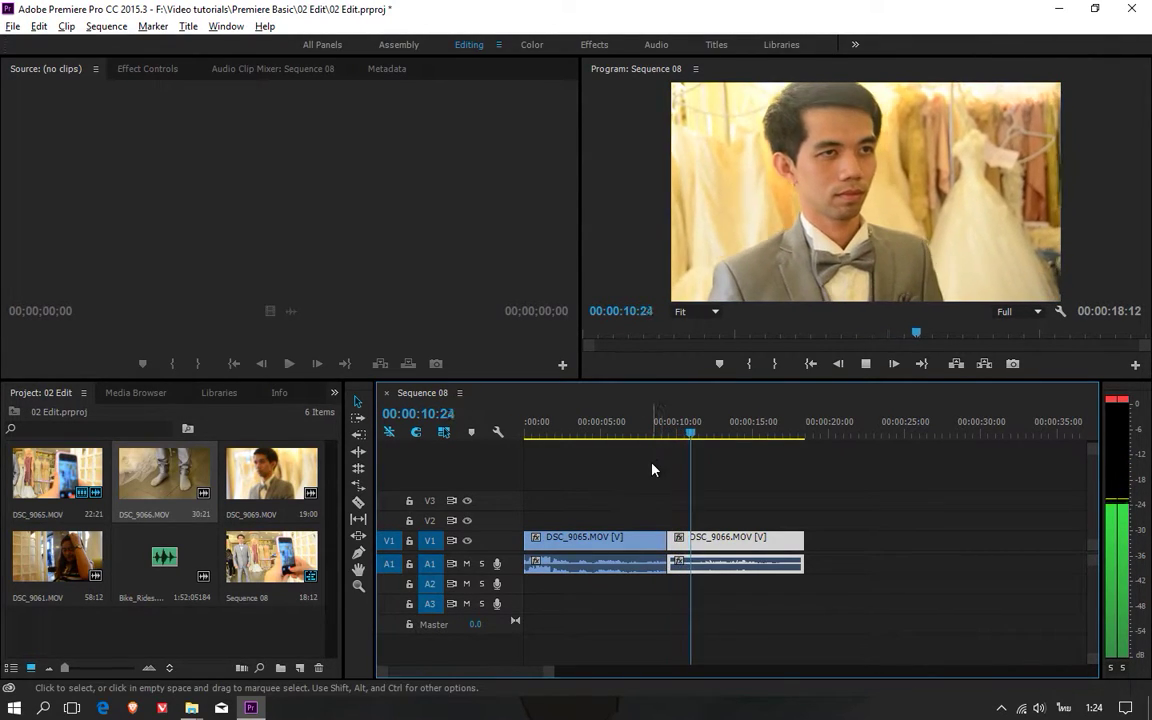
left_click(699, 478)
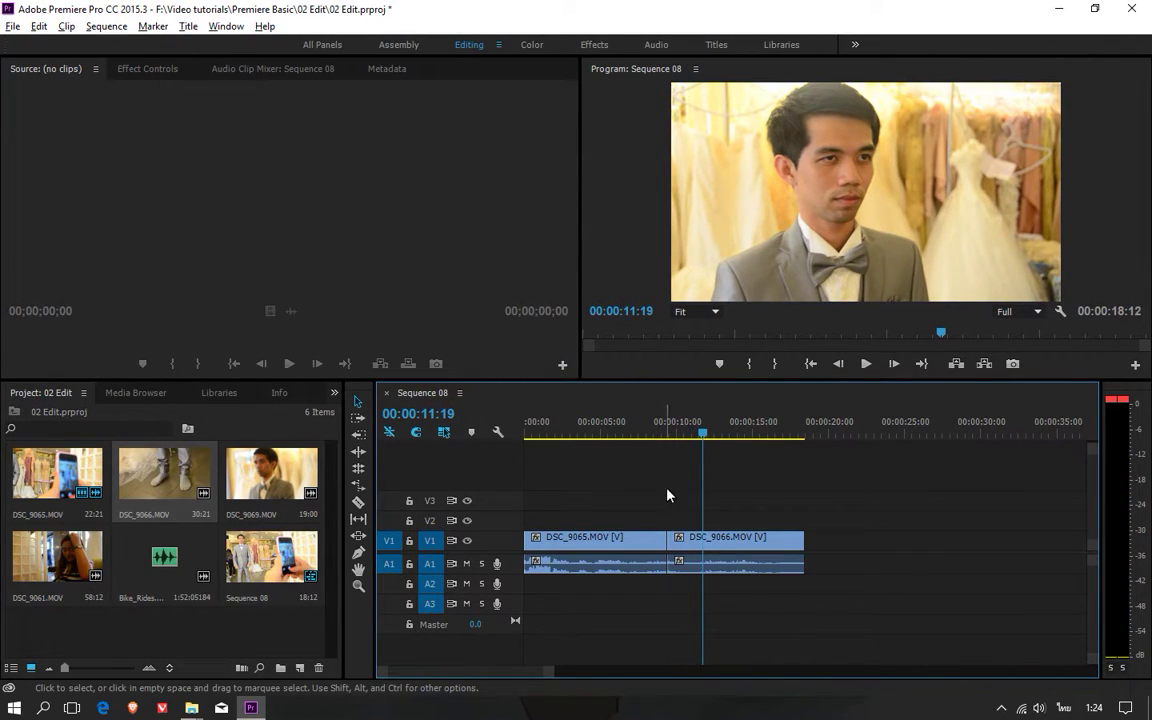
Trim DSC_9065's opening and butt both clips together from the sequence start, running 12:07
left_click_drag(697, 538, 791, 538)
mouse_move(668, 540)
left_mouse_down()
mouse_move(695, 545)
mouse_move(643, 545)
left_mouse_up()
left_click_drag(771, 540, 675, 550)
mouse_move(609, 434)
left_mouse_down()
mouse_move(688, 436)
mouse_move(596, 434)
left_mouse_up()
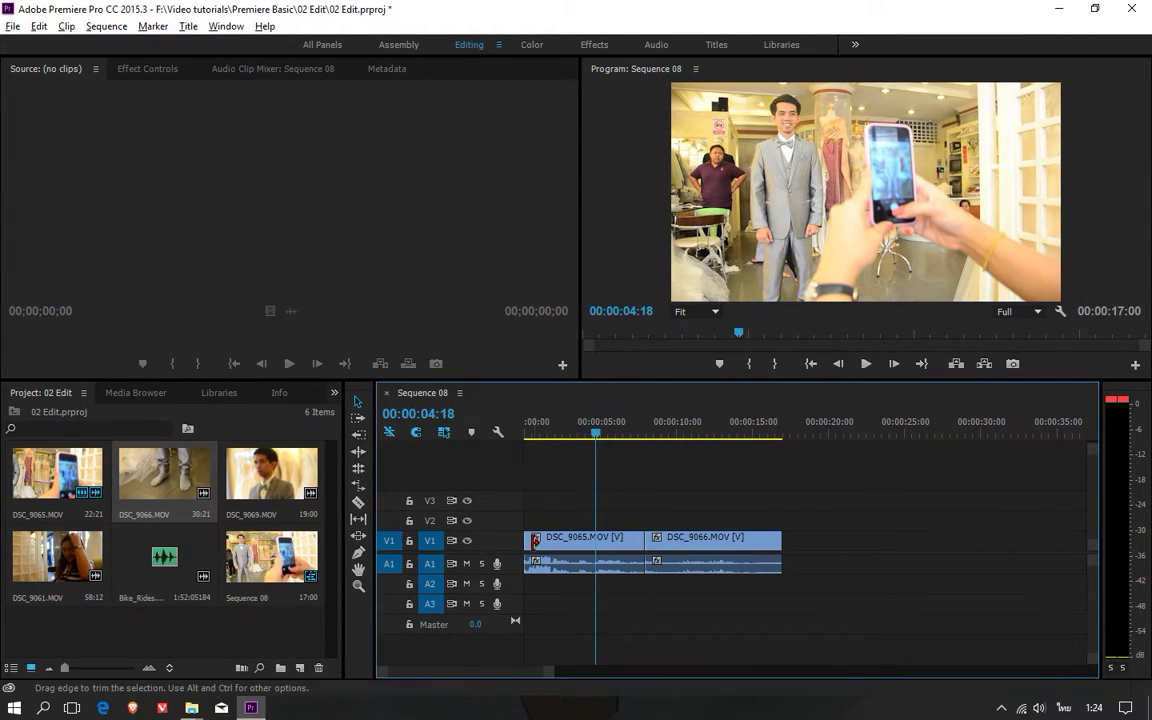
mouse_move(533, 540)
left_mouse_down()
mouse_move(611, 540)
mouse_move(551, 557)
left_mouse_up()
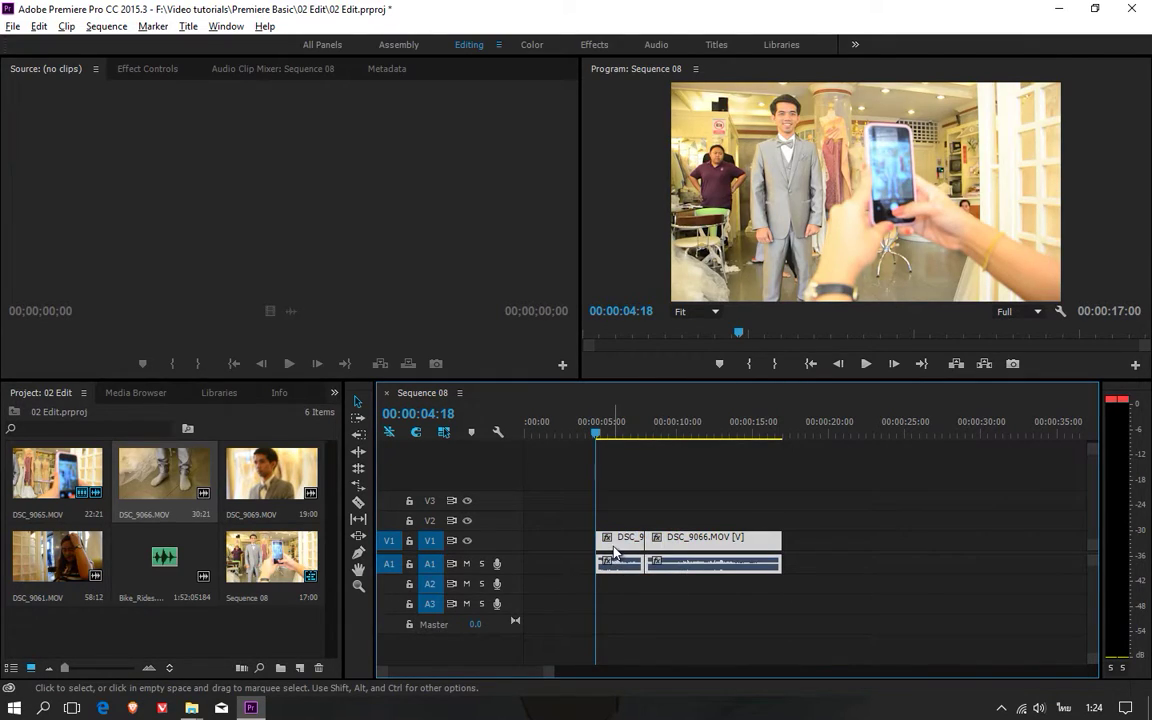
left_click_drag(551, 557, 548, 557)
left_click_drag(594, 432, 524, 436)
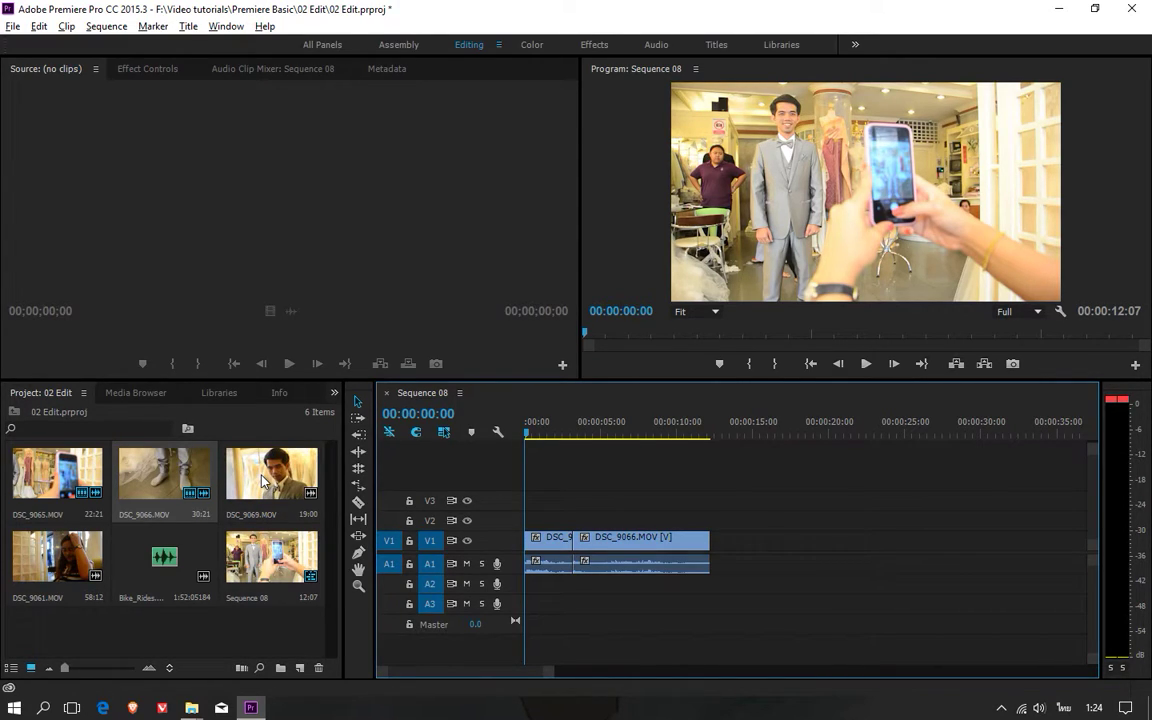
double_click(262, 482)
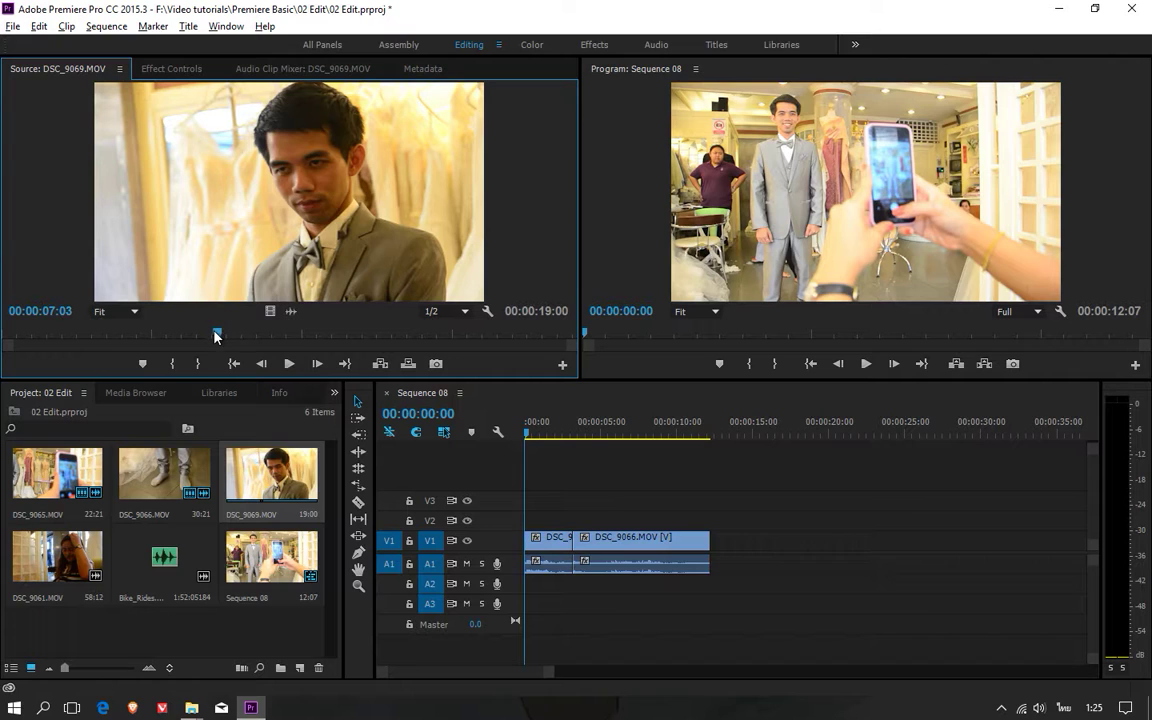
Mark DSC_9069.MOV with In at 07:18 and Out at 10:20 in the Source monitor
mouse_move(213, 333)
left_mouse_down()
mouse_move(16, 340)
mouse_move(200, 358)
left_mouse_up()
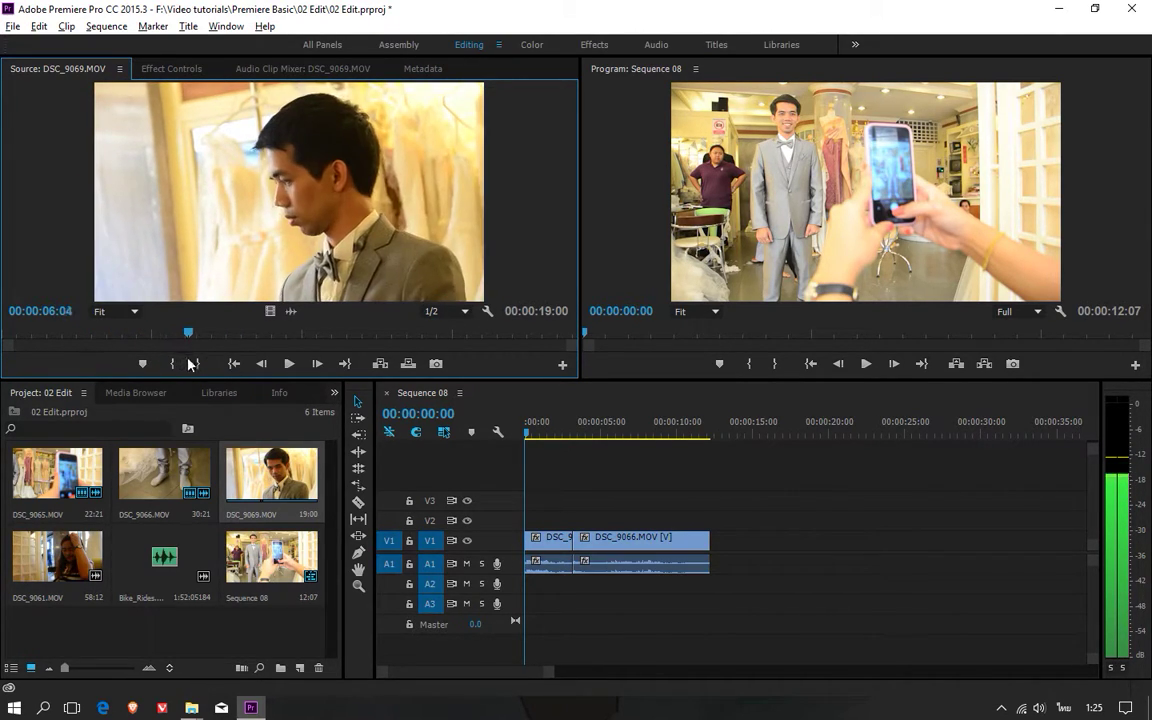
mouse_move(200, 358)
left_mouse_down()
mouse_move(236, 367)
mouse_move(222, 368)
mouse_move(233, 347)
left_mouse_up()
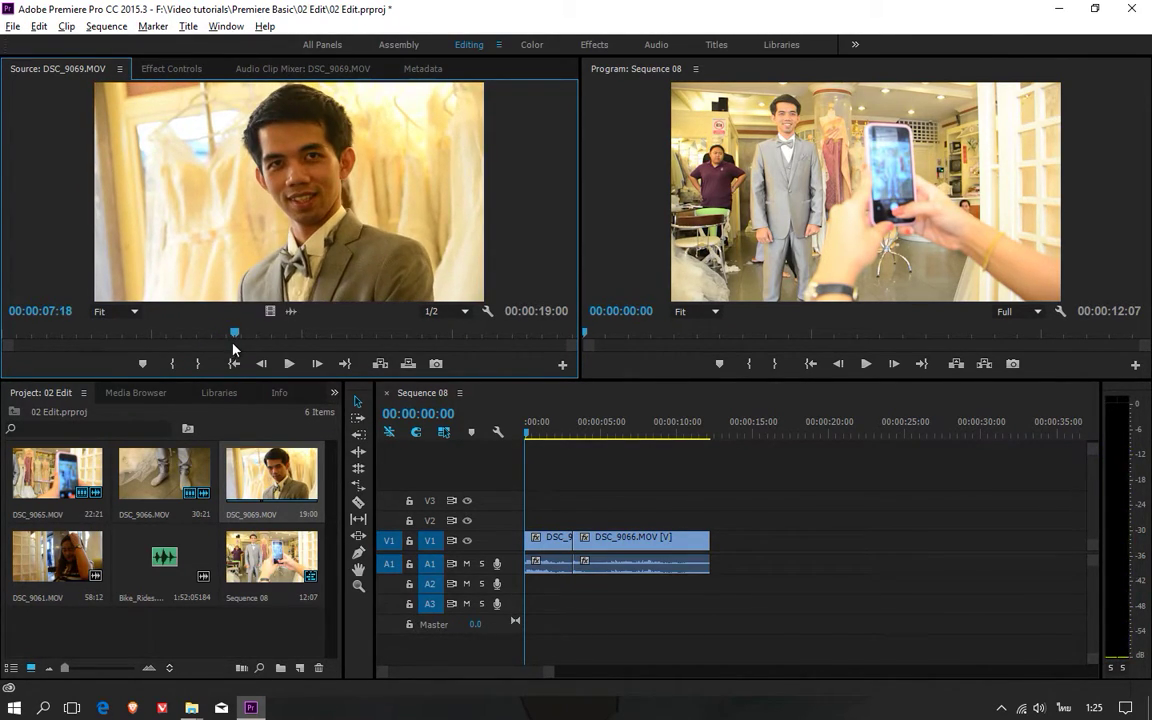
left_click(175, 365)
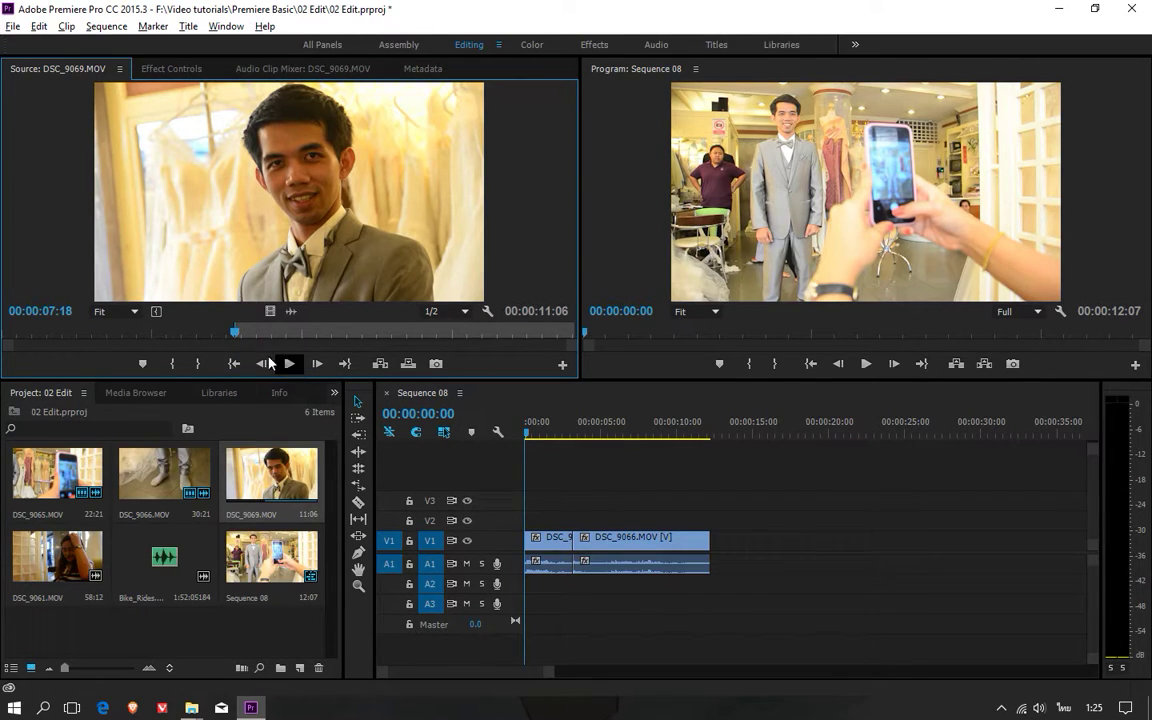
mouse_move(232, 337)
left_mouse_down()
mouse_move(521, 346)
mouse_move(372, 339)
left_mouse_up()
left_click_drag(337, 341, 329, 337)
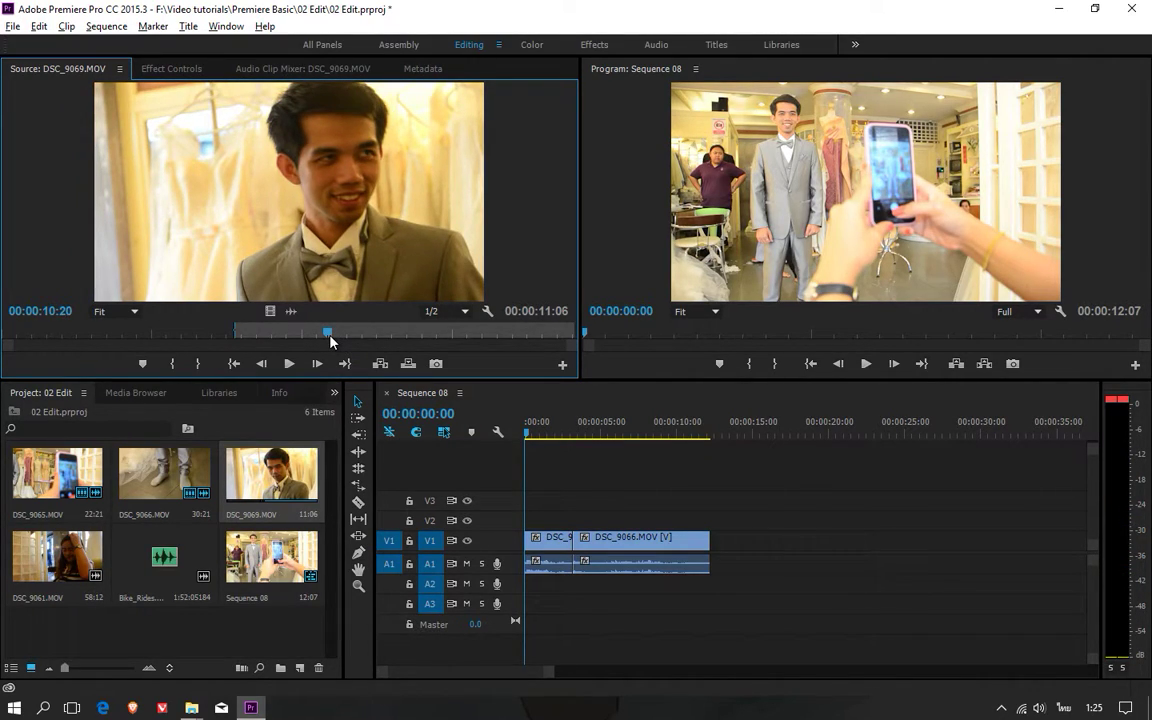
left_click(198, 366)
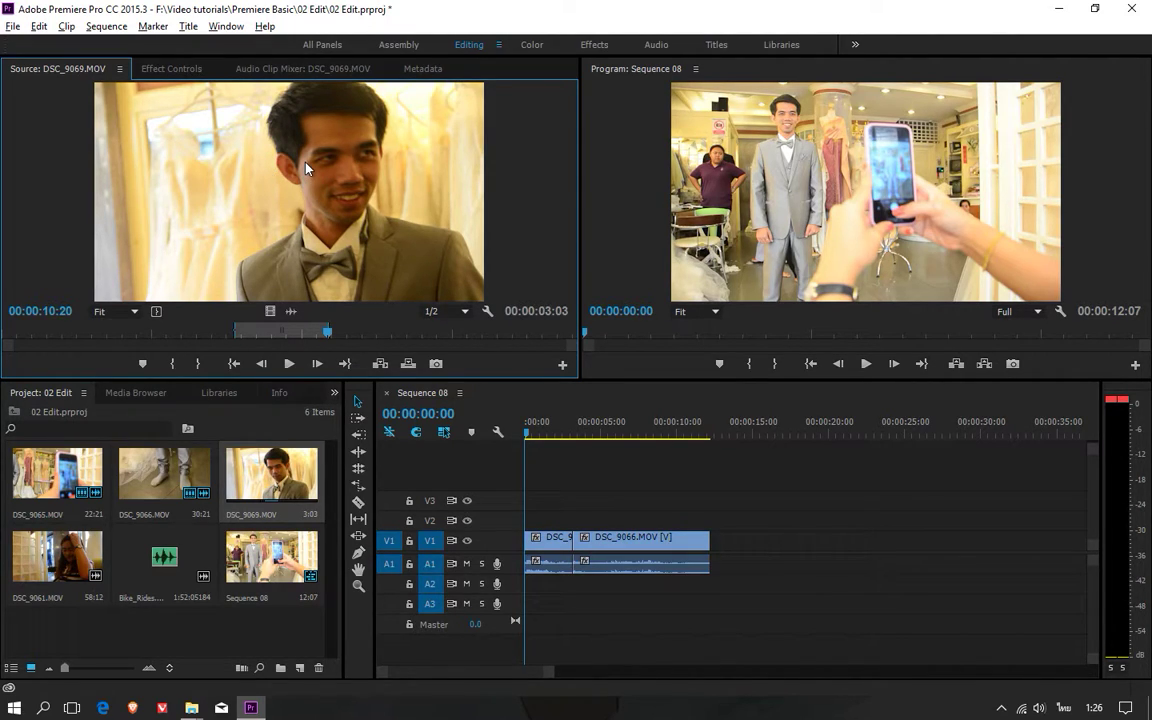
Place the marked DSC_9069 section after DSC_9066, check the join at 10:19, and load DSC_9061.MOV
left_click_drag(306, 168, 716, 481)
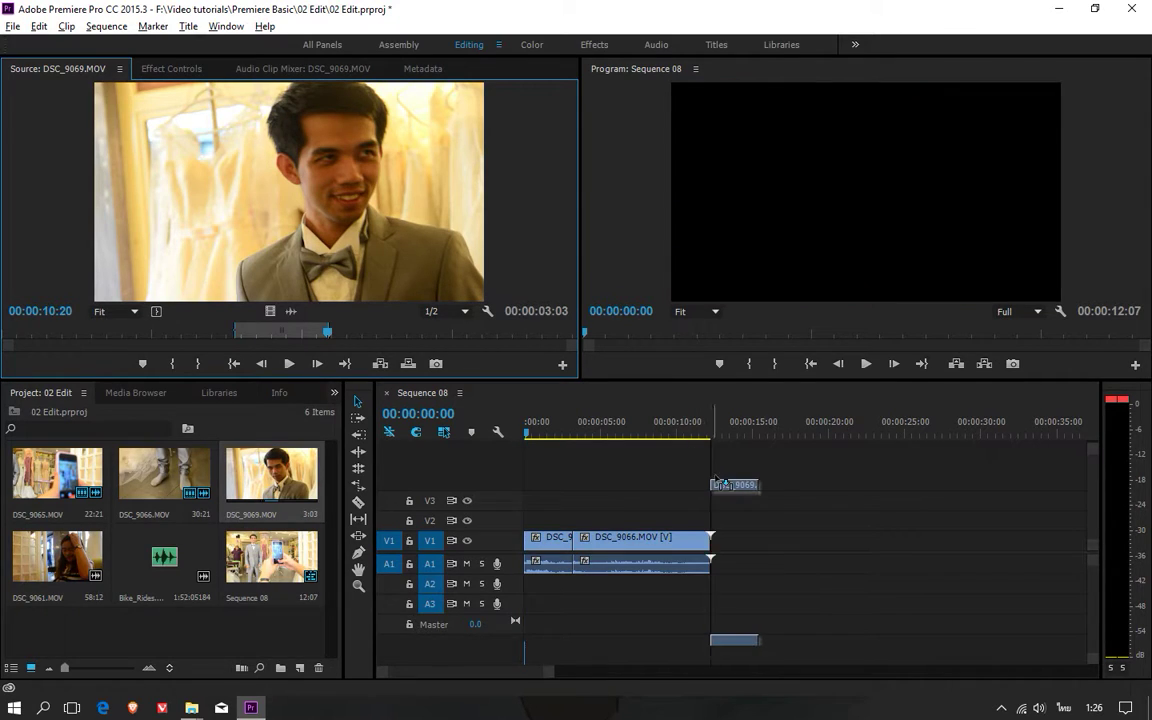
left_click_drag(716, 481, 718, 538)
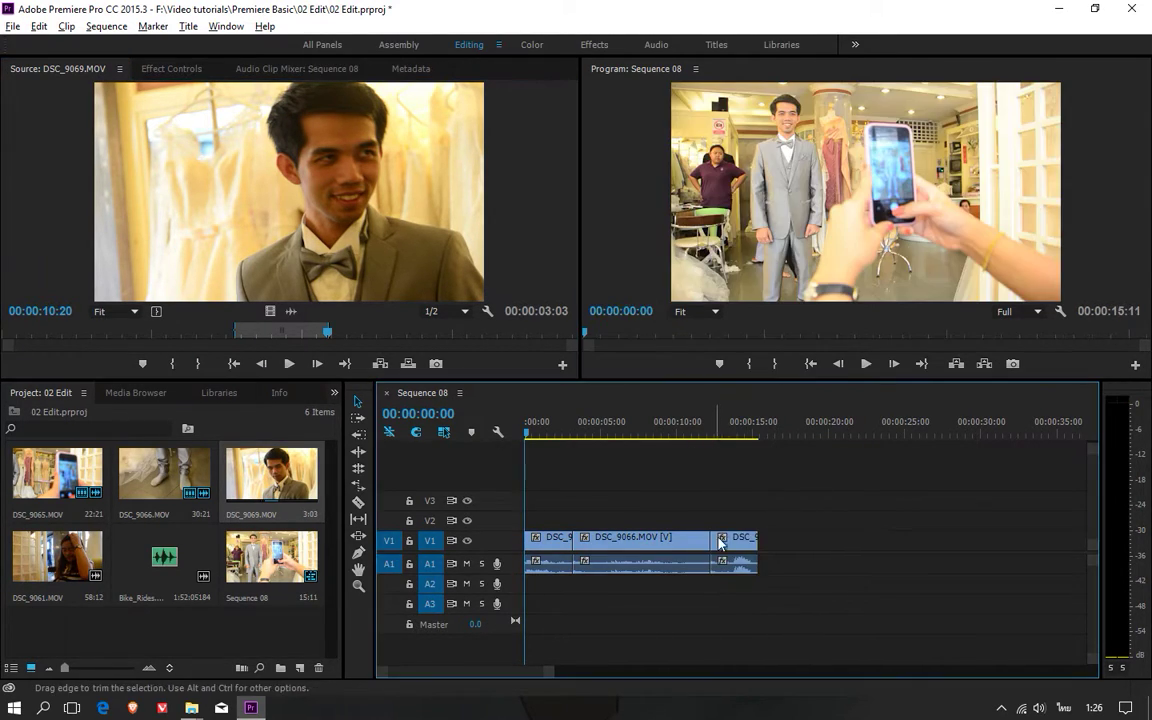
mouse_move(694, 433)
left_mouse_down()
mouse_move(760, 458)
mouse_move(753, 508)
left_mouse_up()
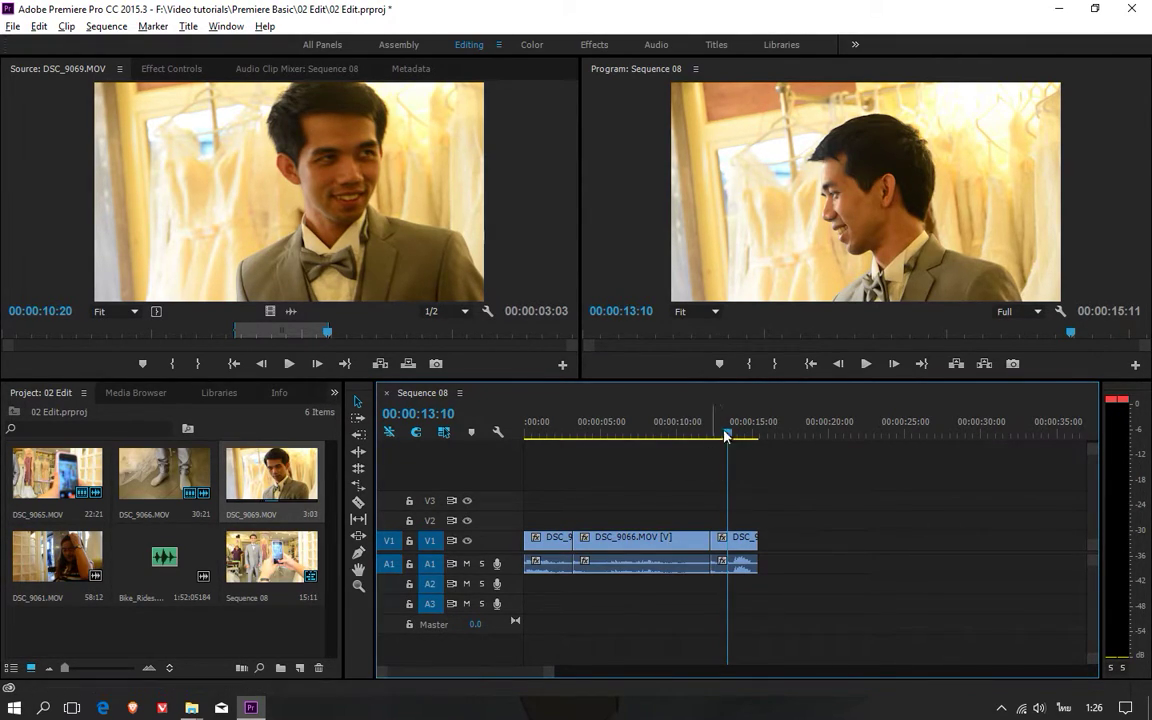
mouse_move(724, 433)
left_mouse_down()
mouse_move(690, 433)
mouse_move(759, 447)
left_mouse_up()
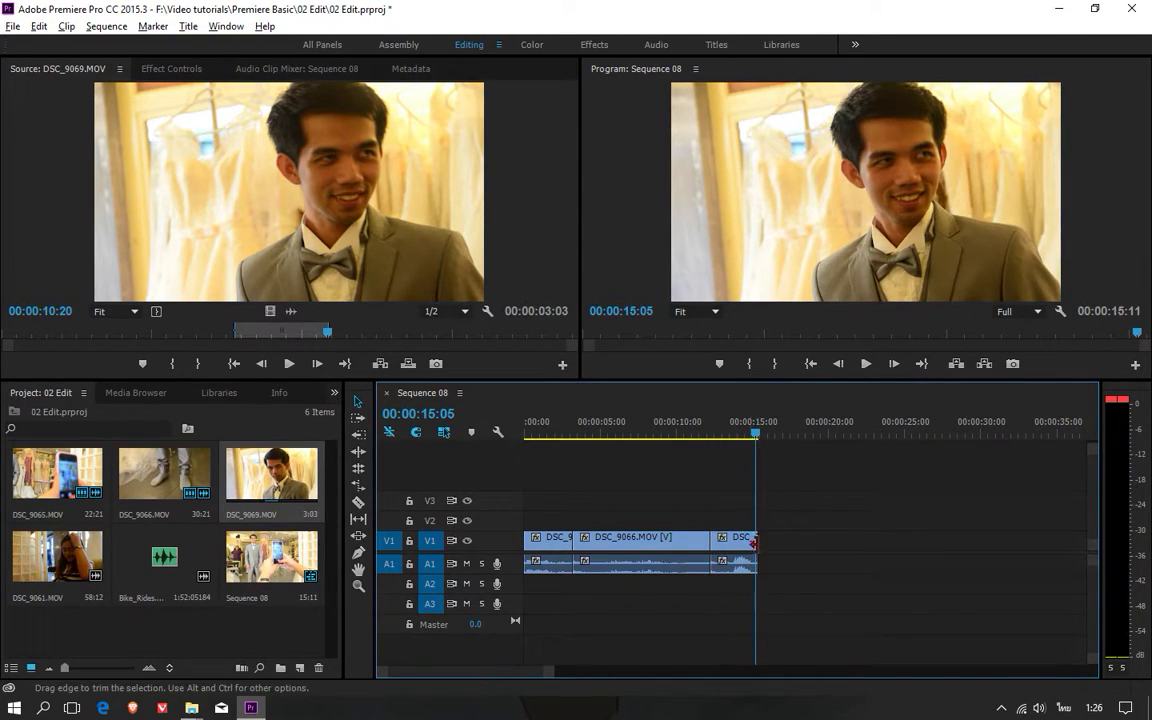
double_click(60, 566)
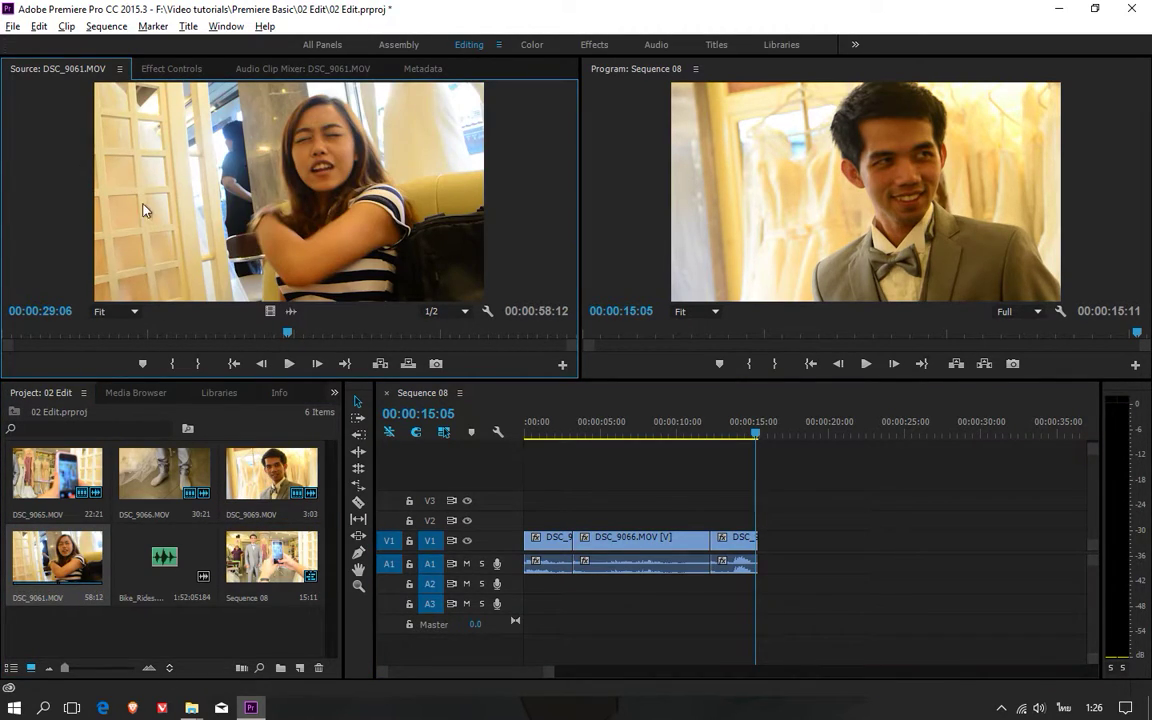
Play through DSC_9061.MOV and mark its Out point at 8:10
left_click_drag(211, 344, 26, 351)
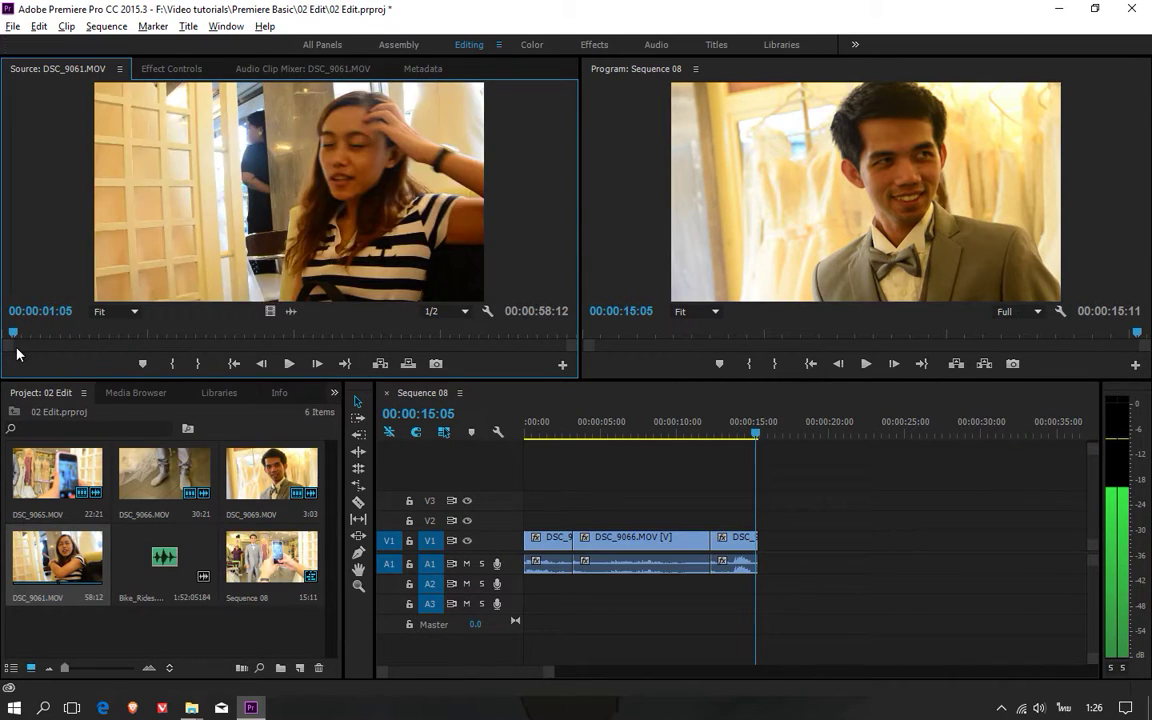
key("Right")
key("Right")
key("Right")
key("Right")
key("Right")
key("Right")
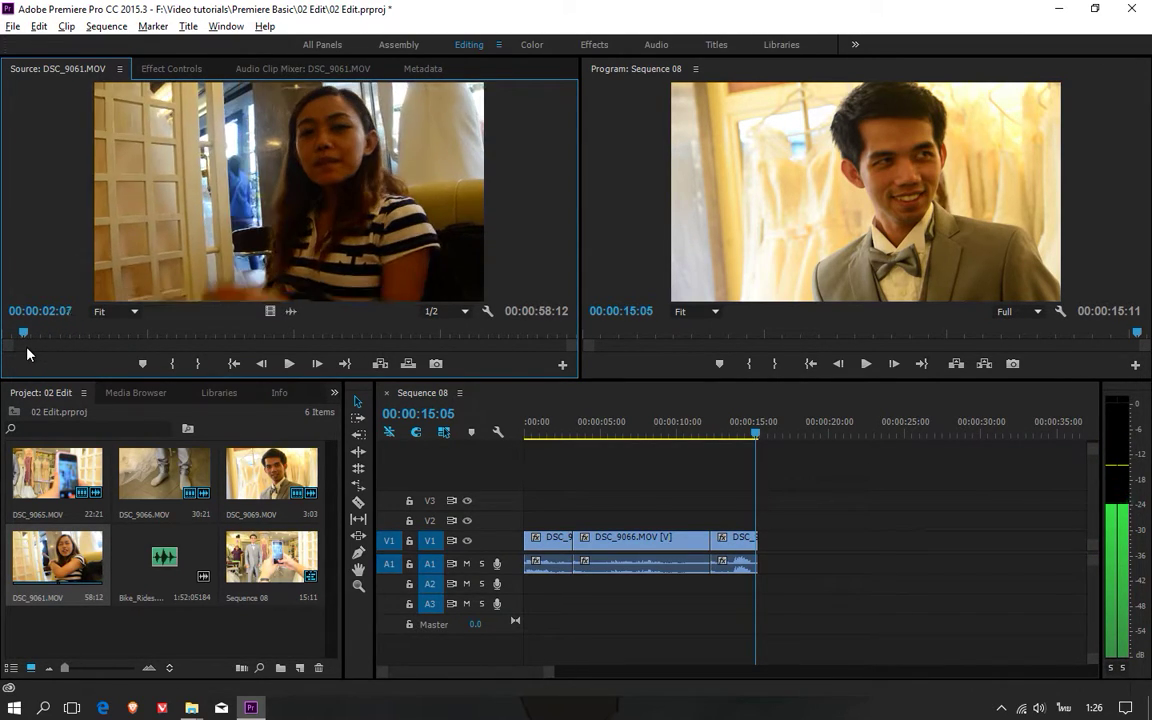
key("Right")
key("Right")
left_click(289, 364)
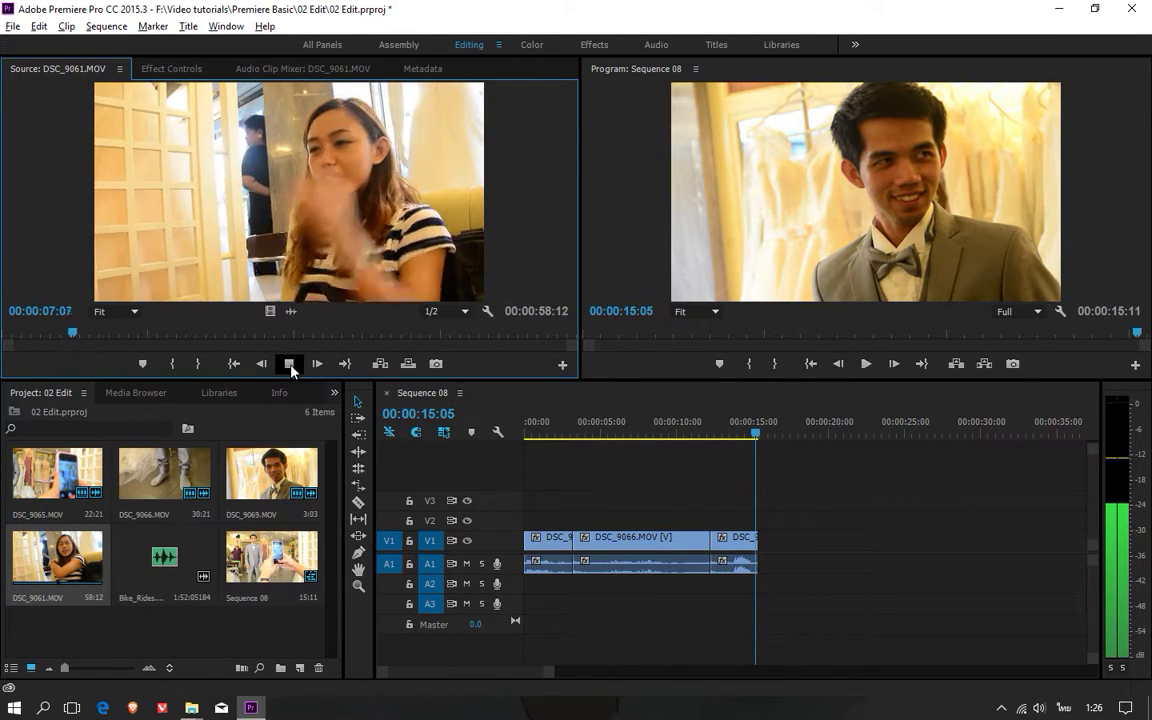
left_click(290, 365)
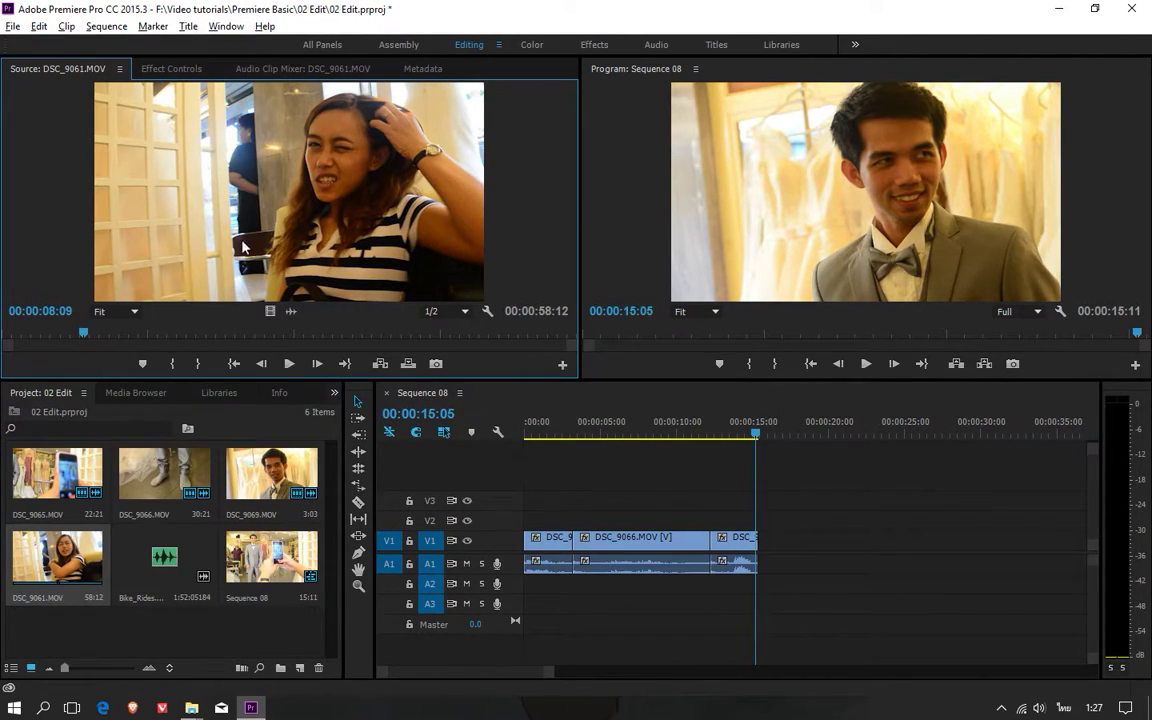
left_click(199, 365)
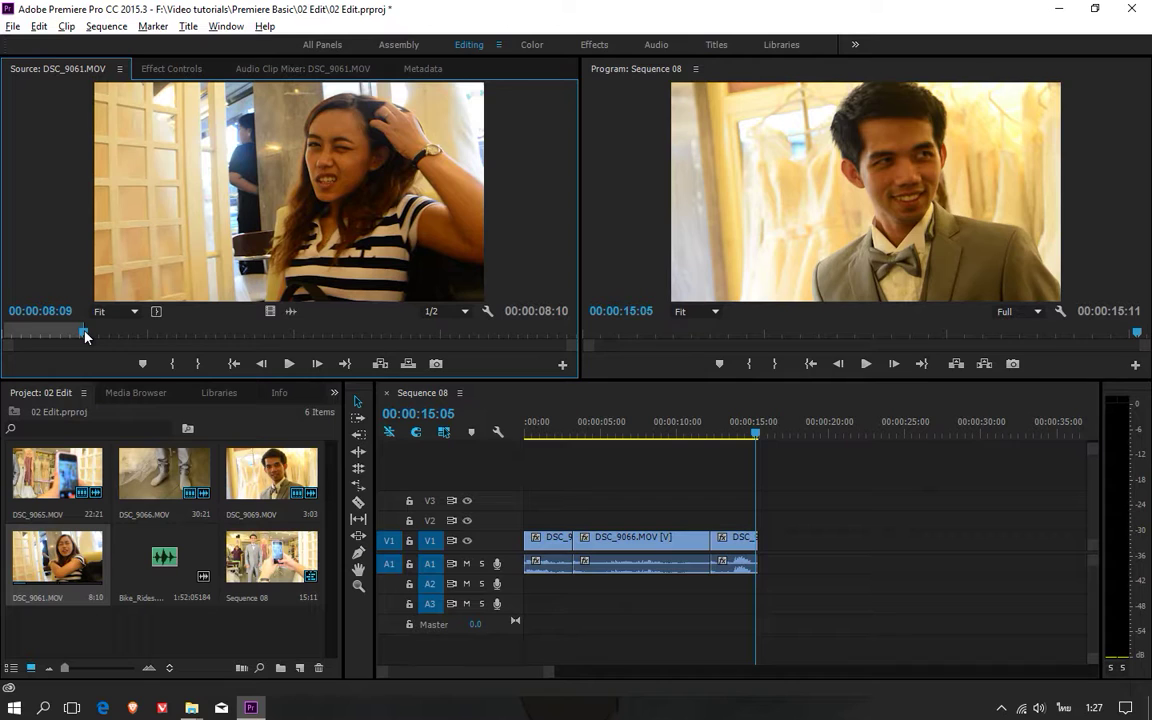
Mark DSC_9061's In at 00:00:02:01 and drag the 6:09 section to the sequence end
left_click_drag(85, 336, 2, 343)
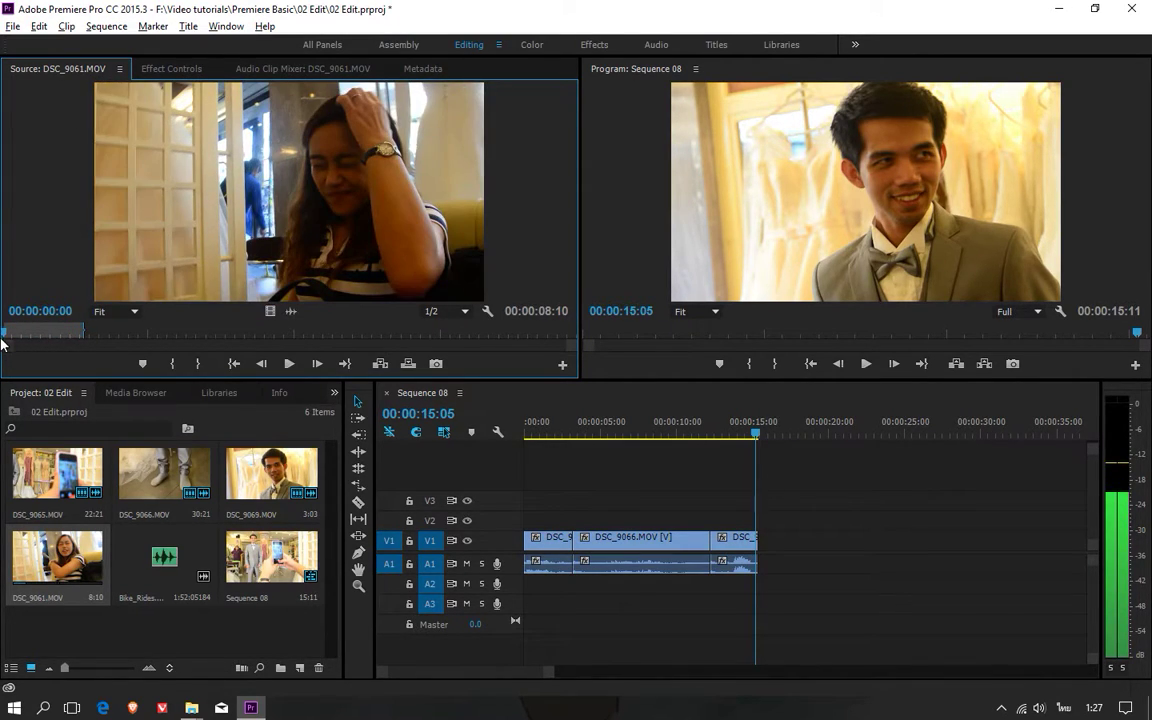
left_click(289, 364)
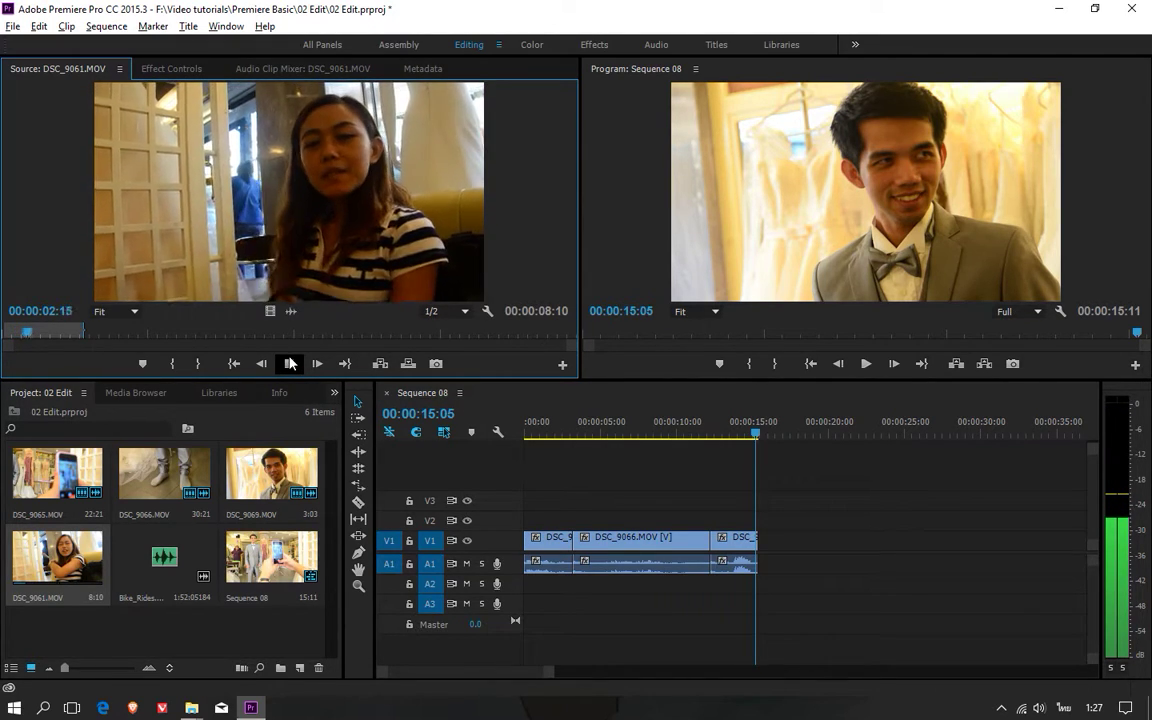
left_click(290, 364)
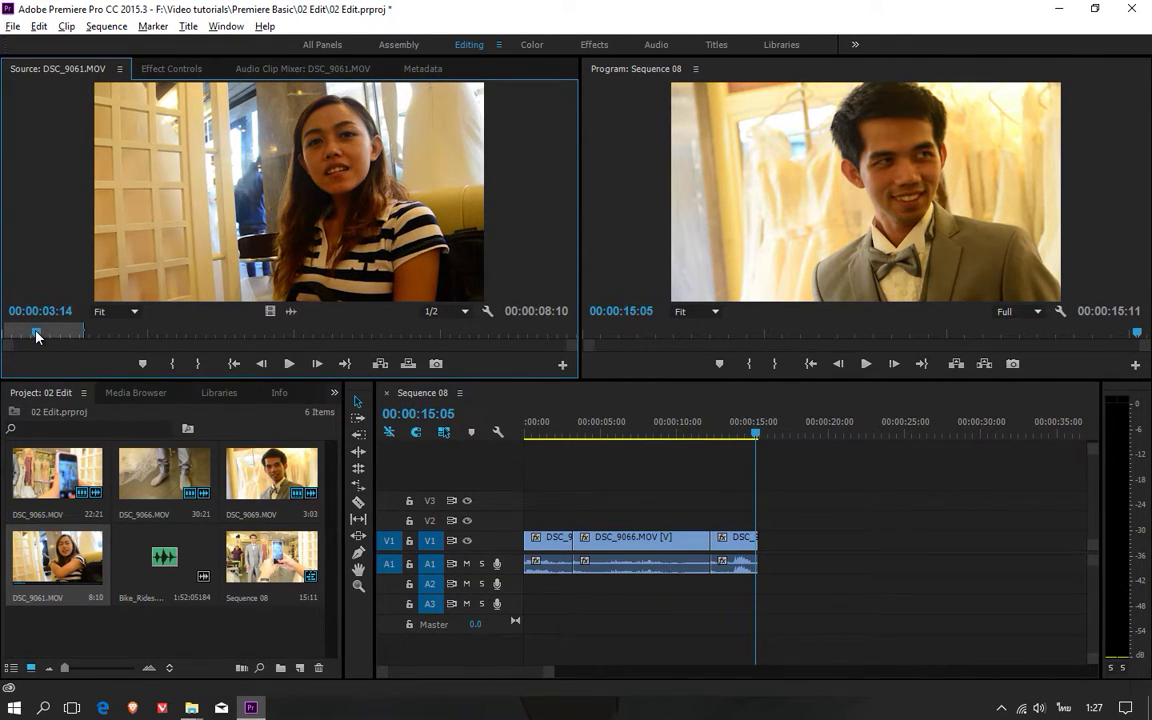
left_click_drag(36, 336, 18, 334)
key("space")
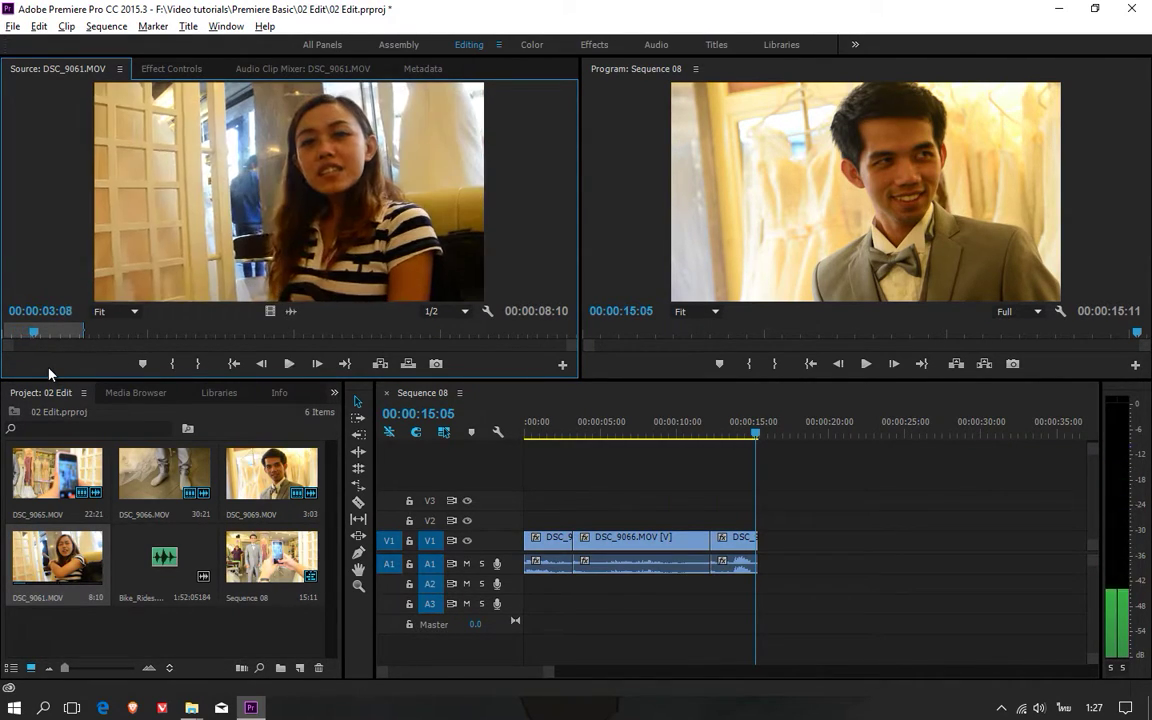
left_click_drag(31, 333, 22, 334)
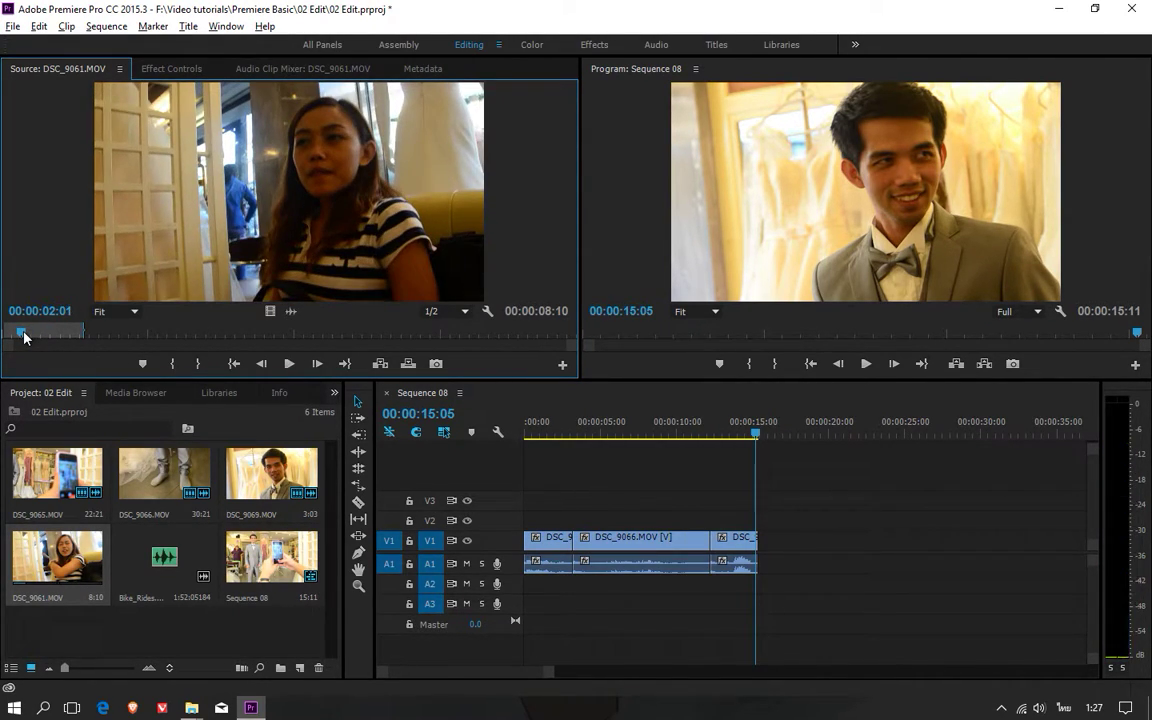
left_click(175, 366)
left_click_drag(417, 284, 771, 549)
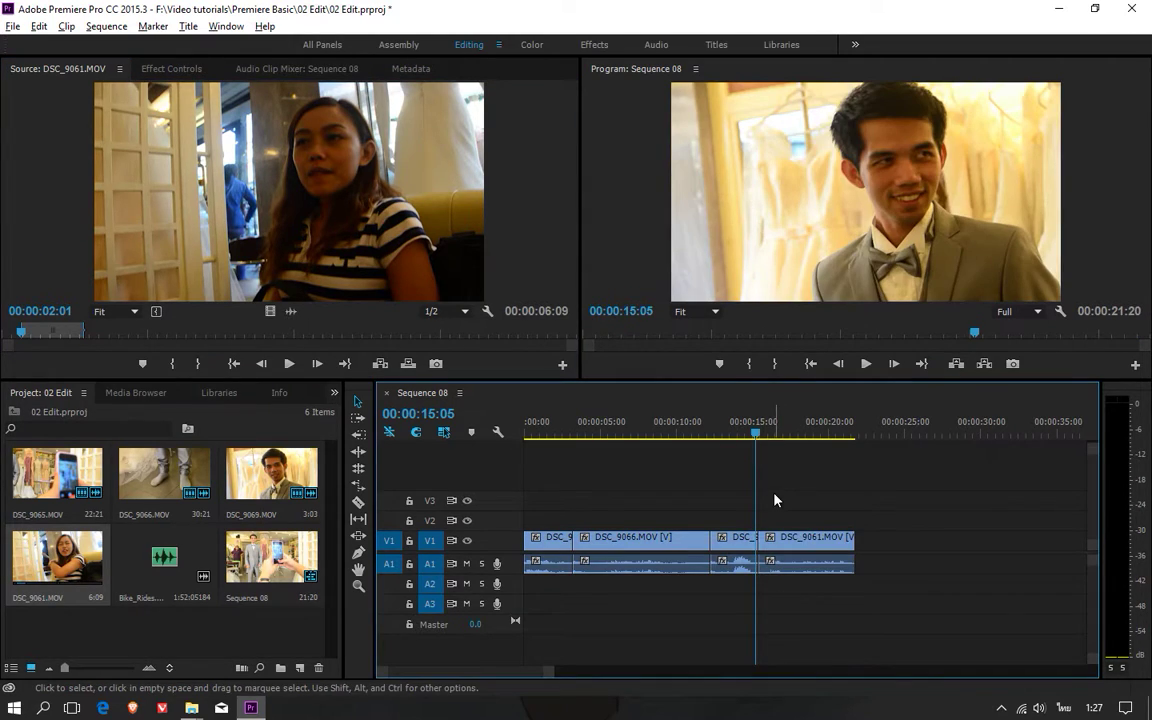
Drop DSC_9061.MOV at the sequence end, making it 21:20, then replay and zoom into the DSC_9069 join
left_click(778, 432)
left_click_drag(778, 437, 838, 437)
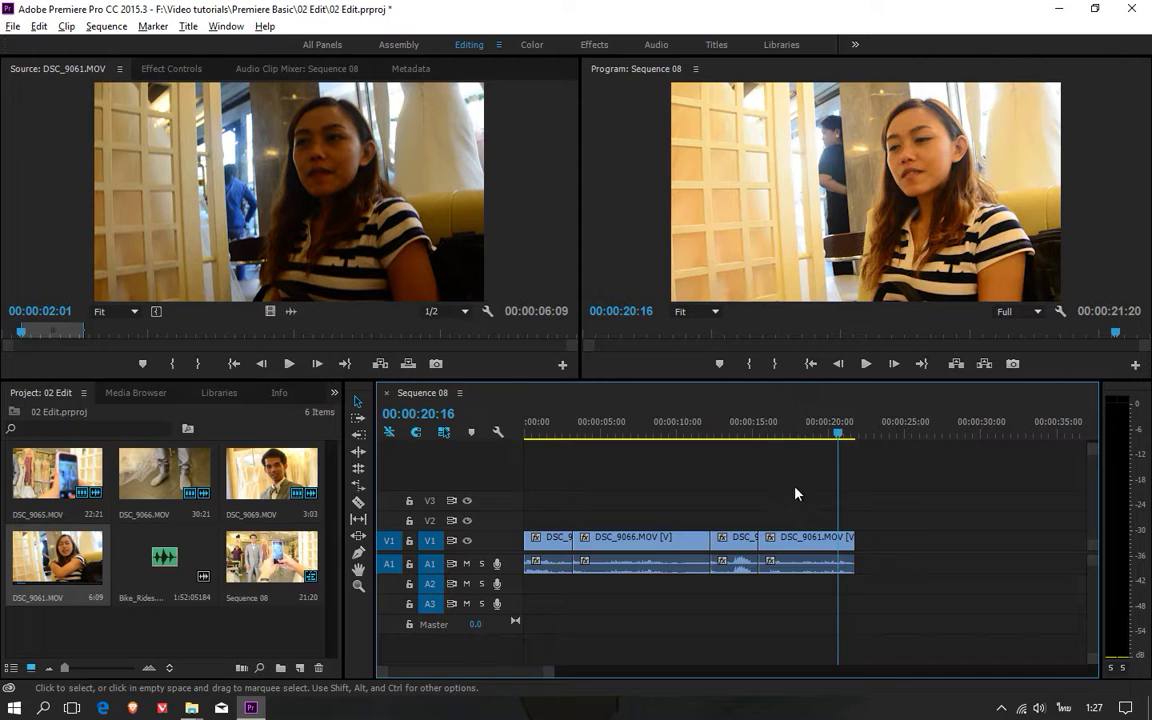
mouse_move(809, 435)
left_mouse_down()
mouse_move(705, 436)
mouse_move(784, 437)
mouse_move(719, 450)
left_mouse_up()
key("space")
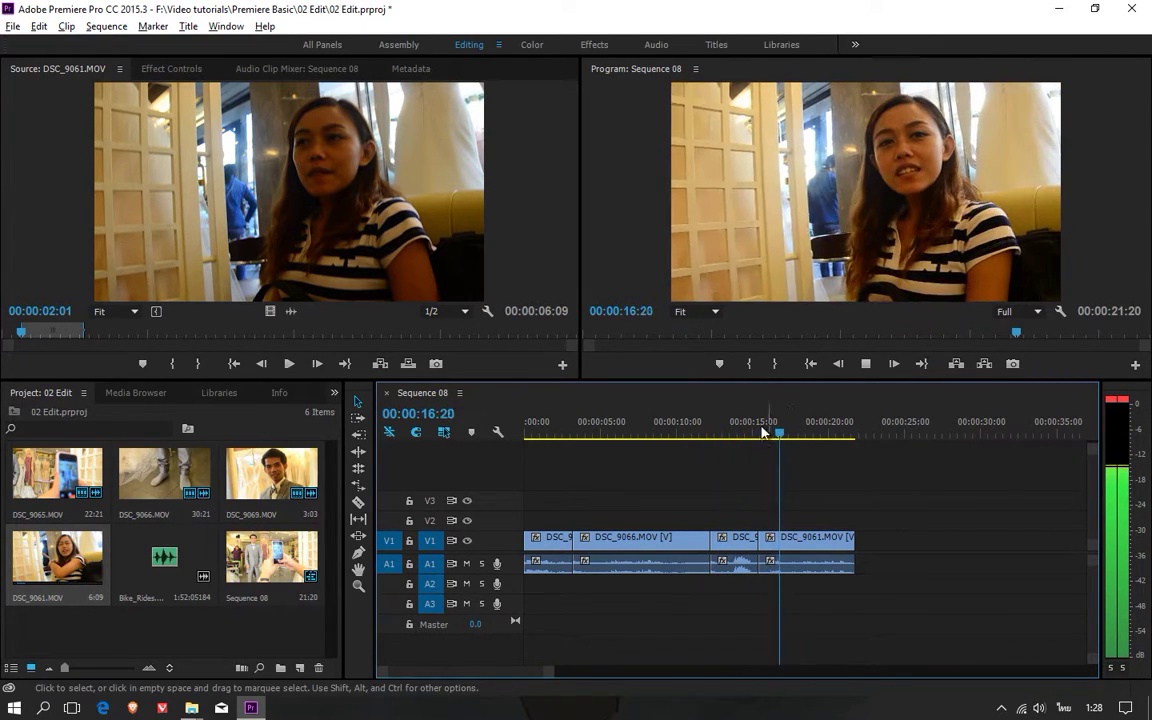
key("space")
left_click_drag(783, 433, 771, 437)
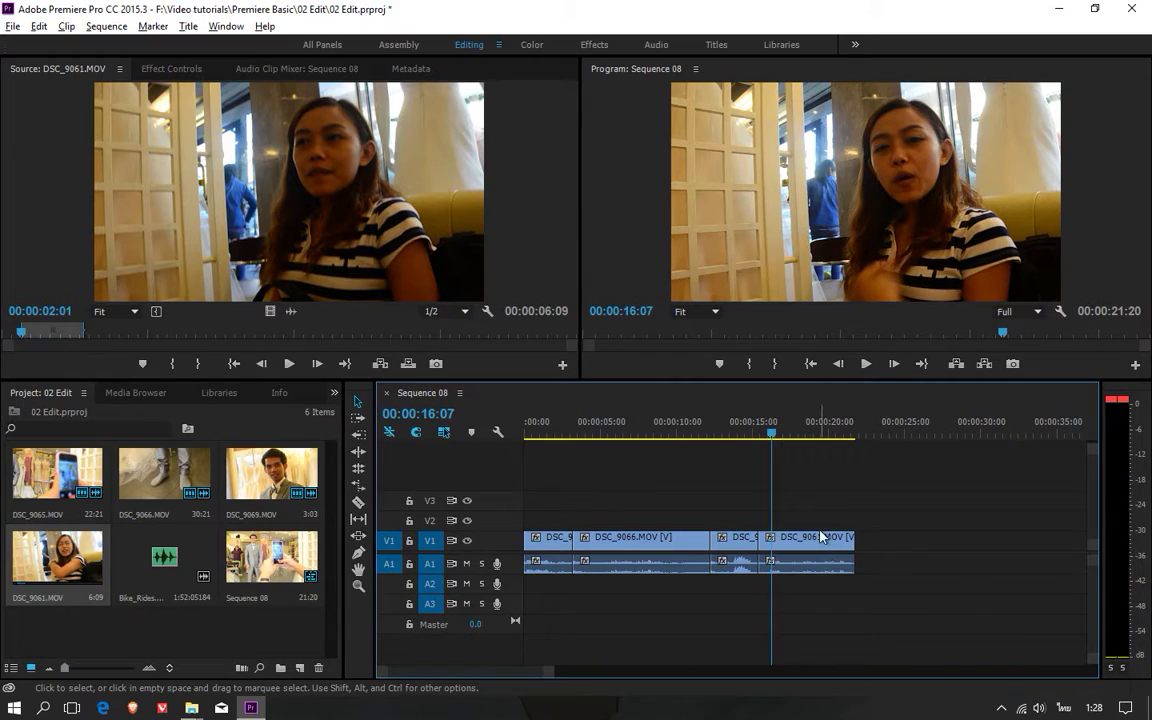
key("equal")
key("equal")
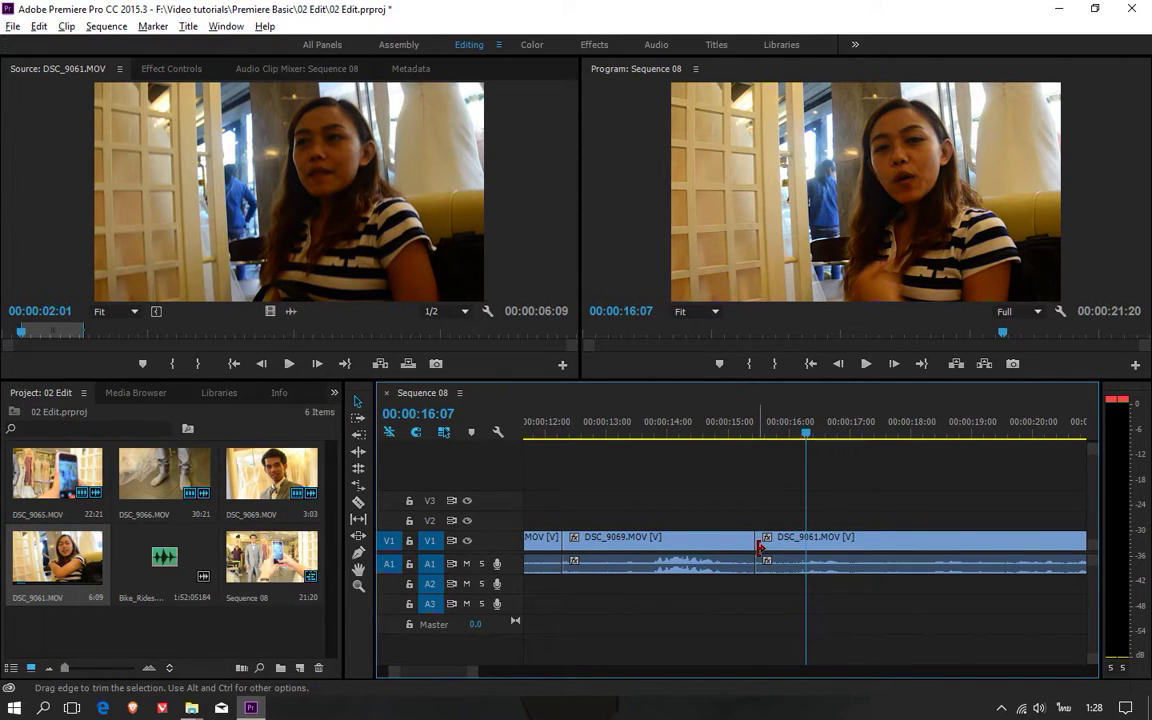
Shorten the end of DSC_9069 and save the project
left_click_drag(760, 546, 726, 547)
key("ctrl+s")
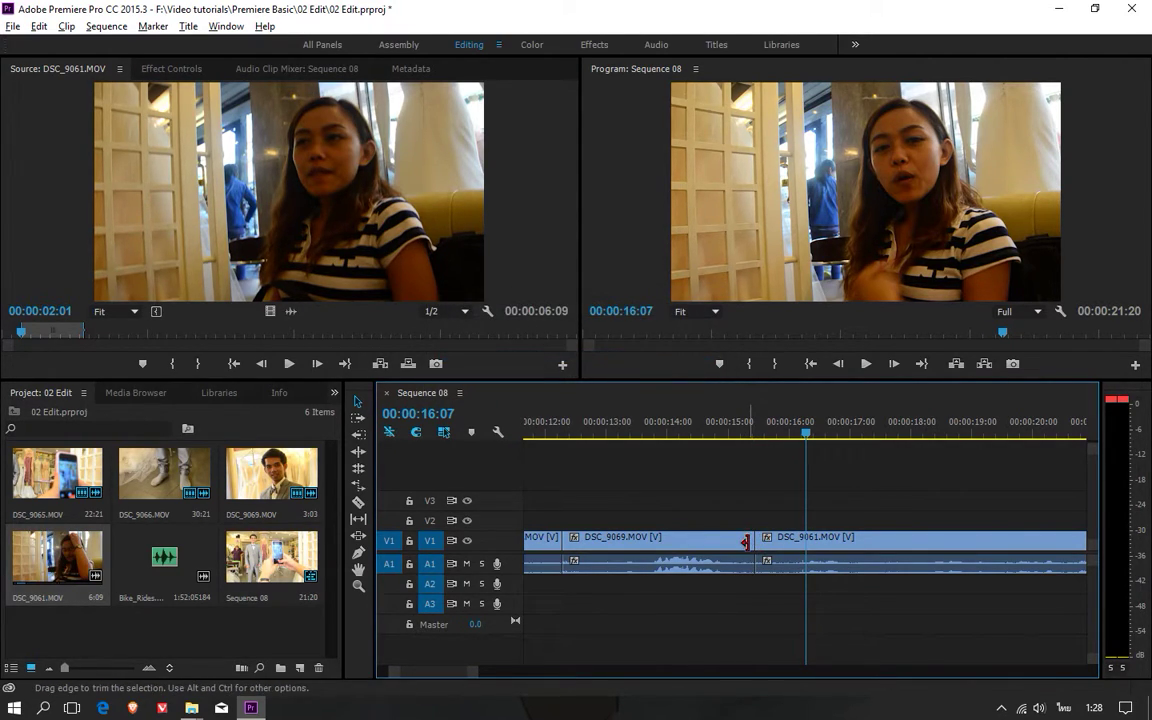
left_click(737, 545)
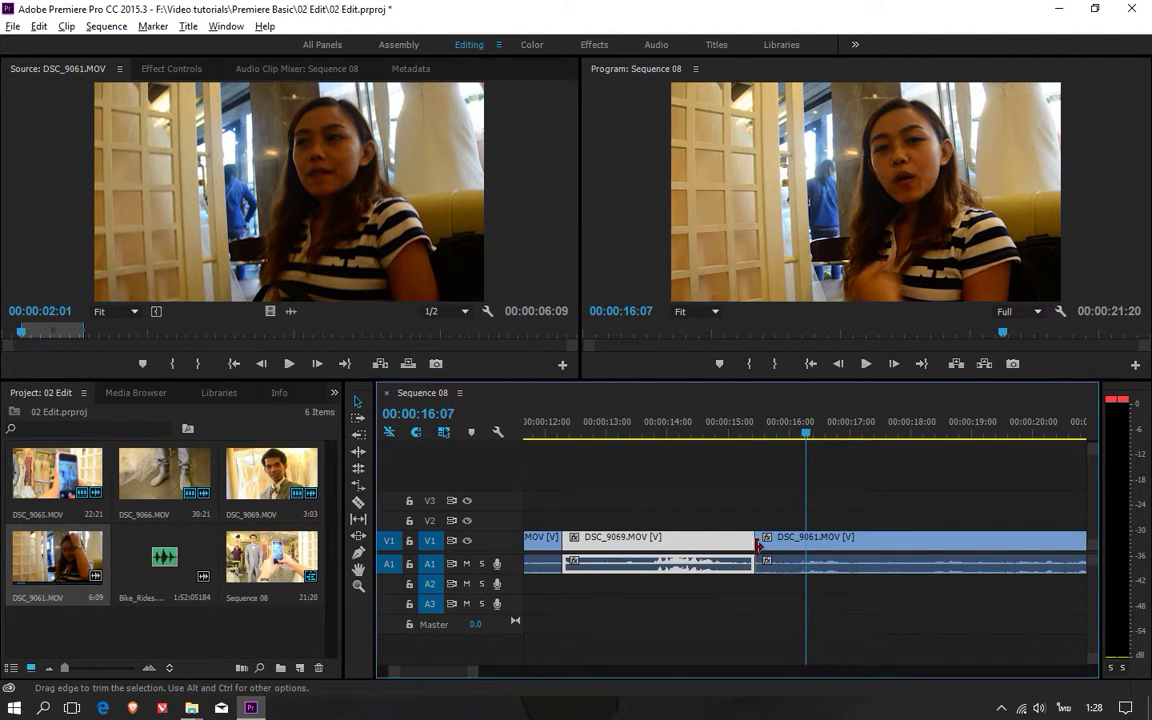
left_click(801, 541)
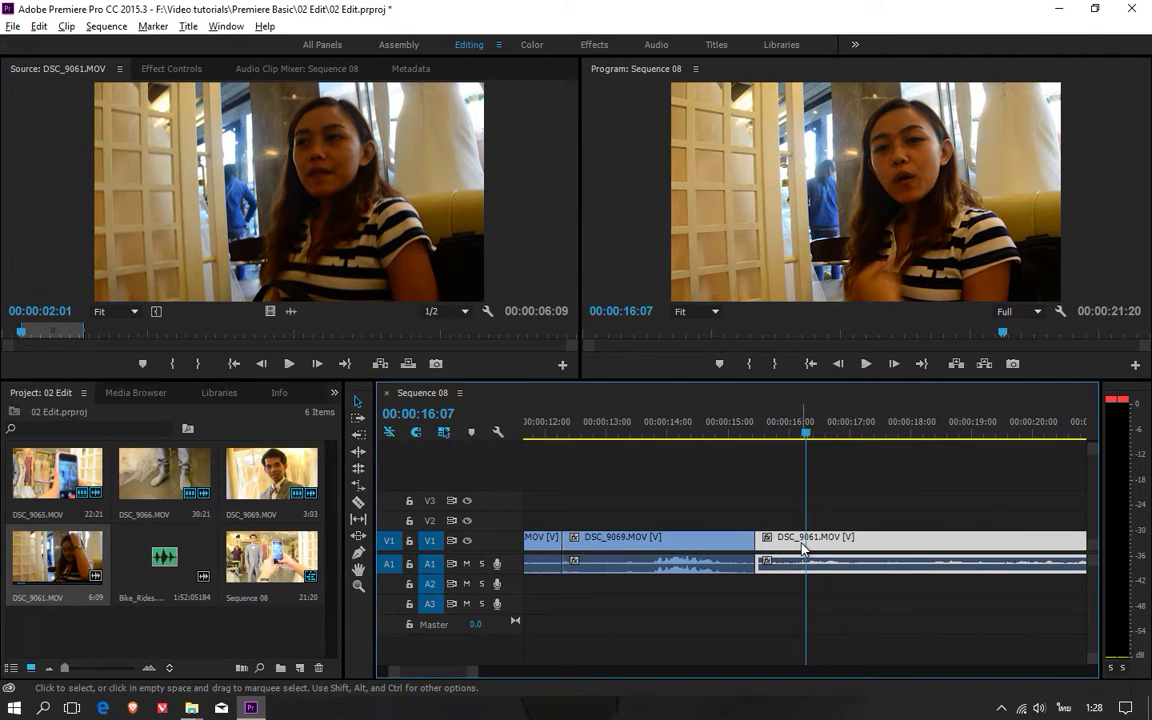
left_click(744, 541)
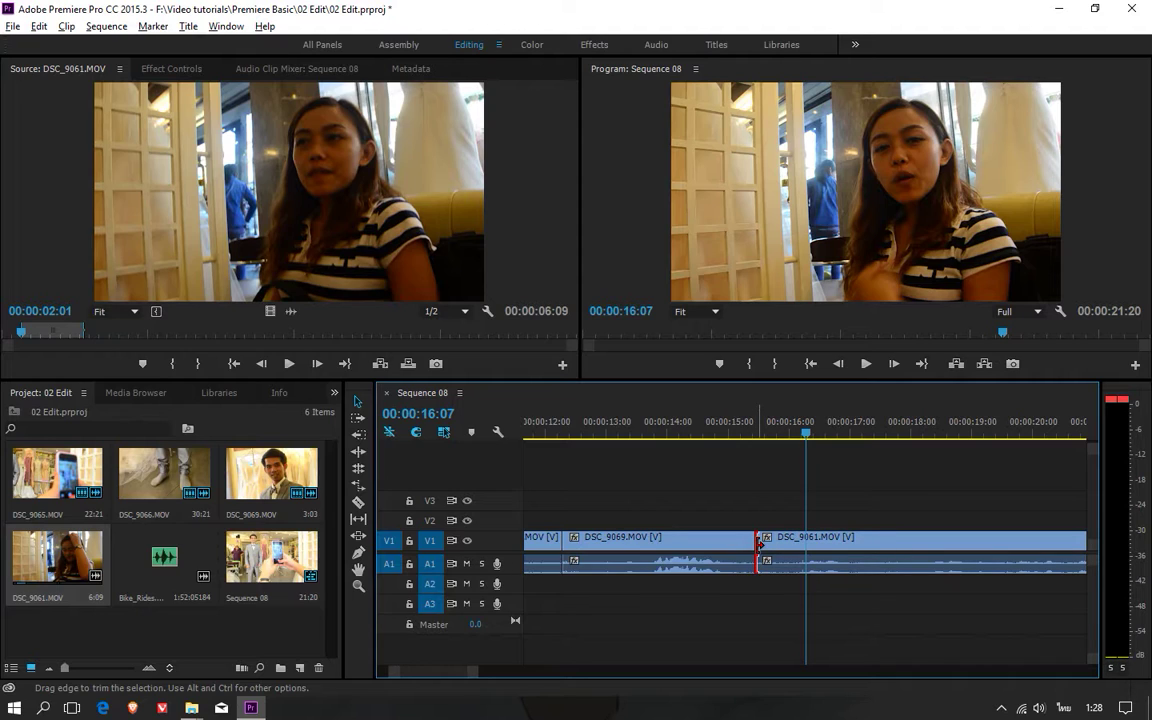
Trim DSC_9061's opening, slide it left against DSC_9069, and play through the cut
left_click_drag(759, 541, 806, 541)
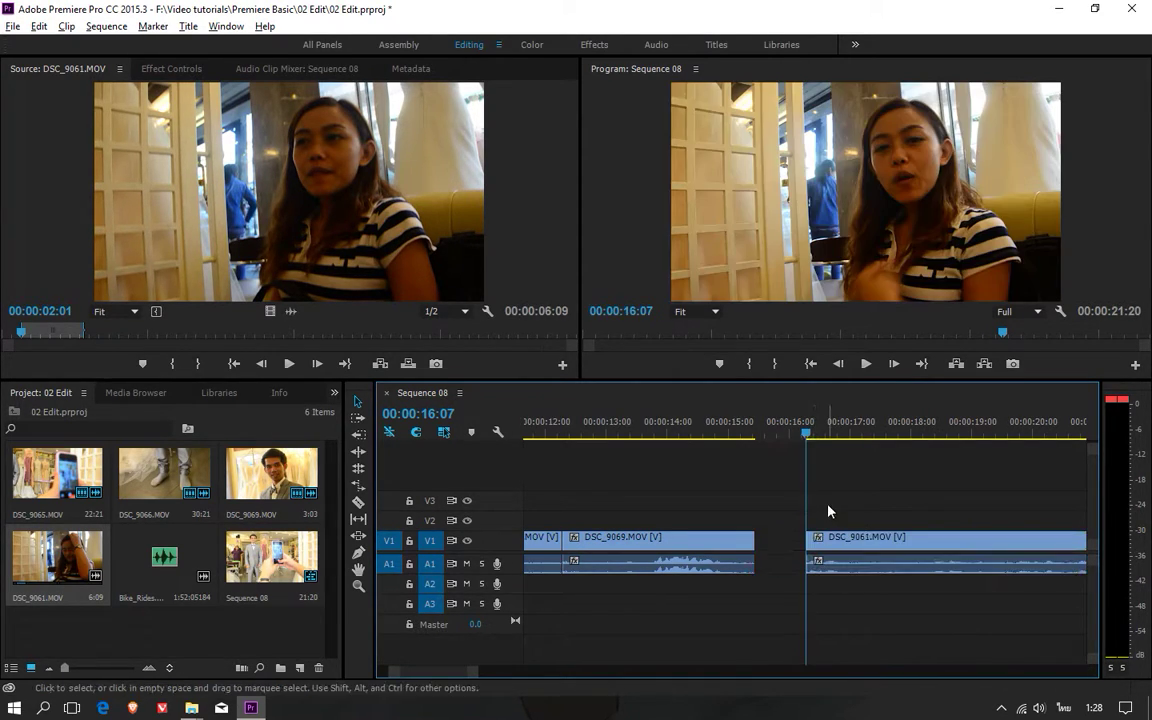
left_click_drag(828, 540, 777, 540)
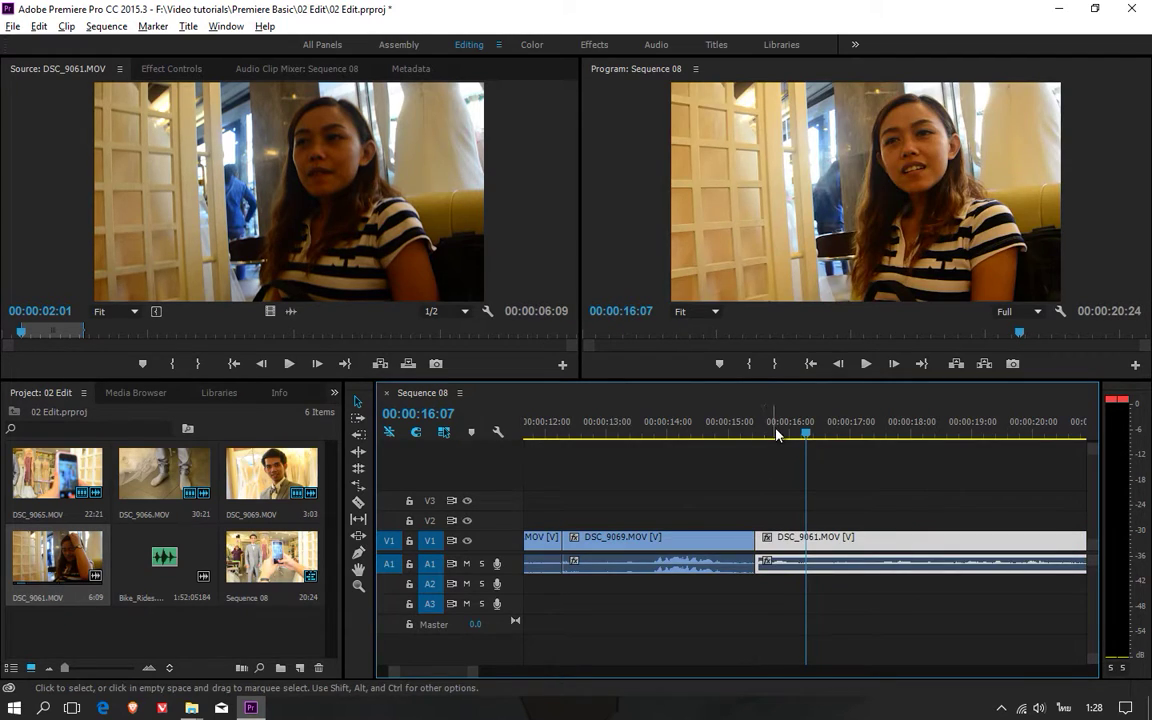
left_click_drag(776, 432, 713, 432)
key("space")
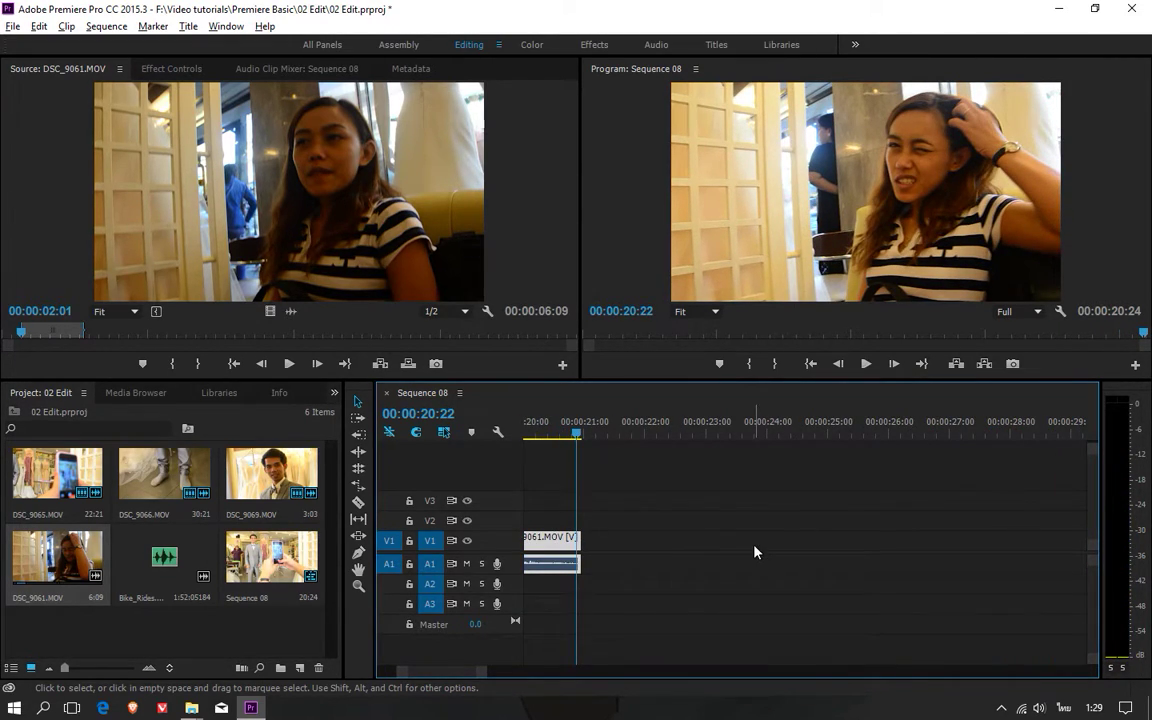
Show the whole sequence, enlarge the audio tracks, and load Bike_Rides.mp3 into the Source monitor
key("minus")
key("minus")
key("minus")
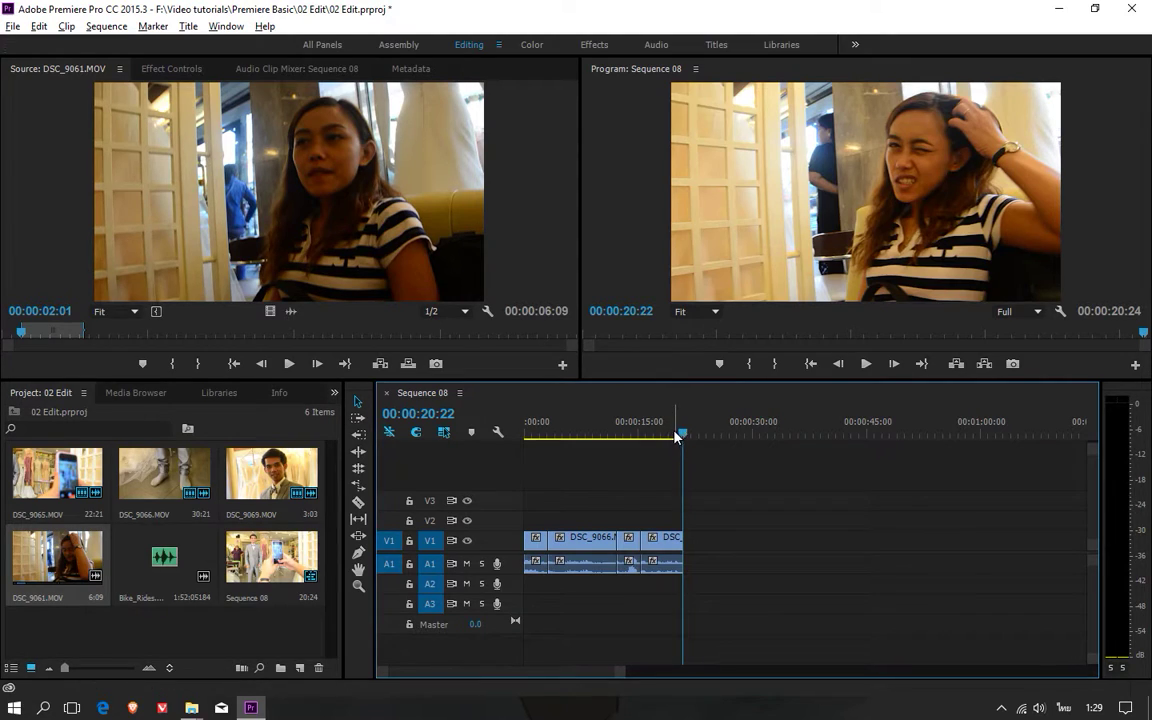
left_click_drag(677, 437, 513, 472)
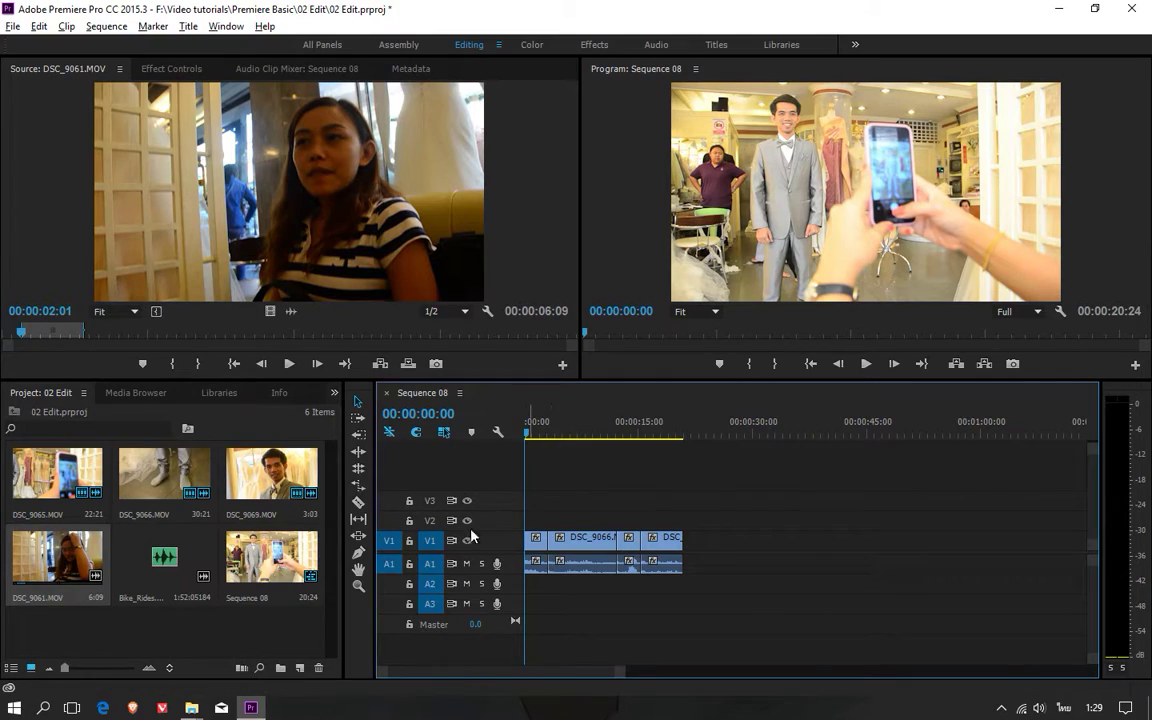
left_click_drag(467, 551, 471, 531)
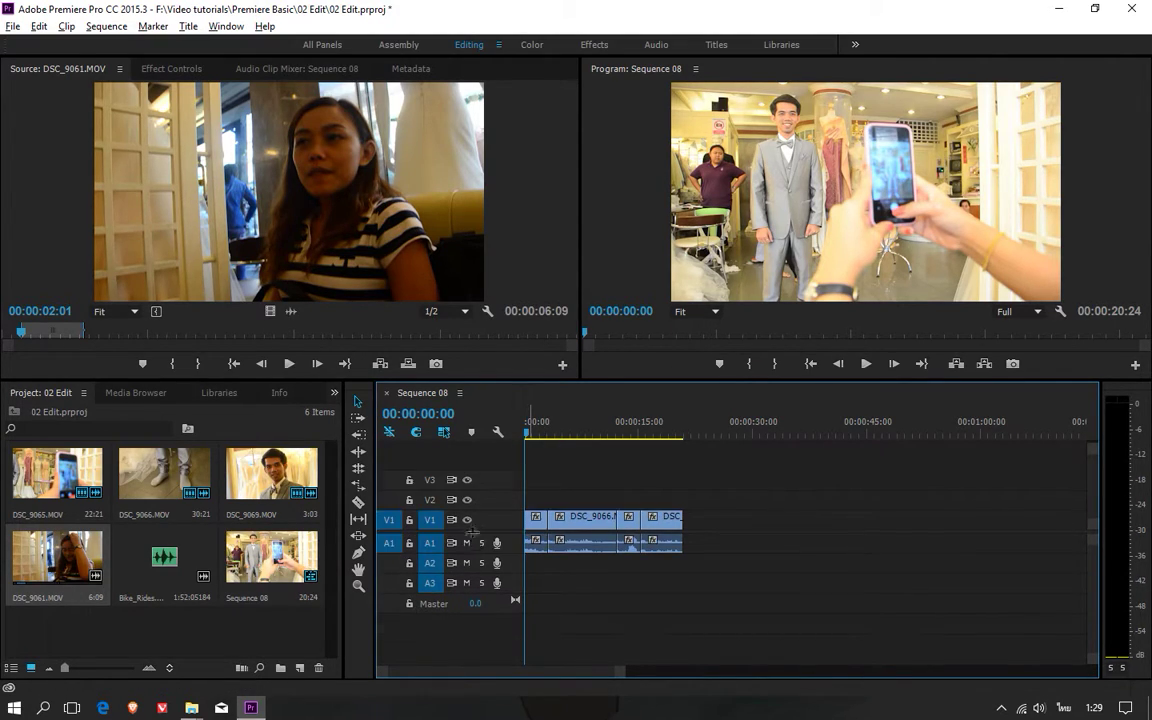
left_click(163, 567)
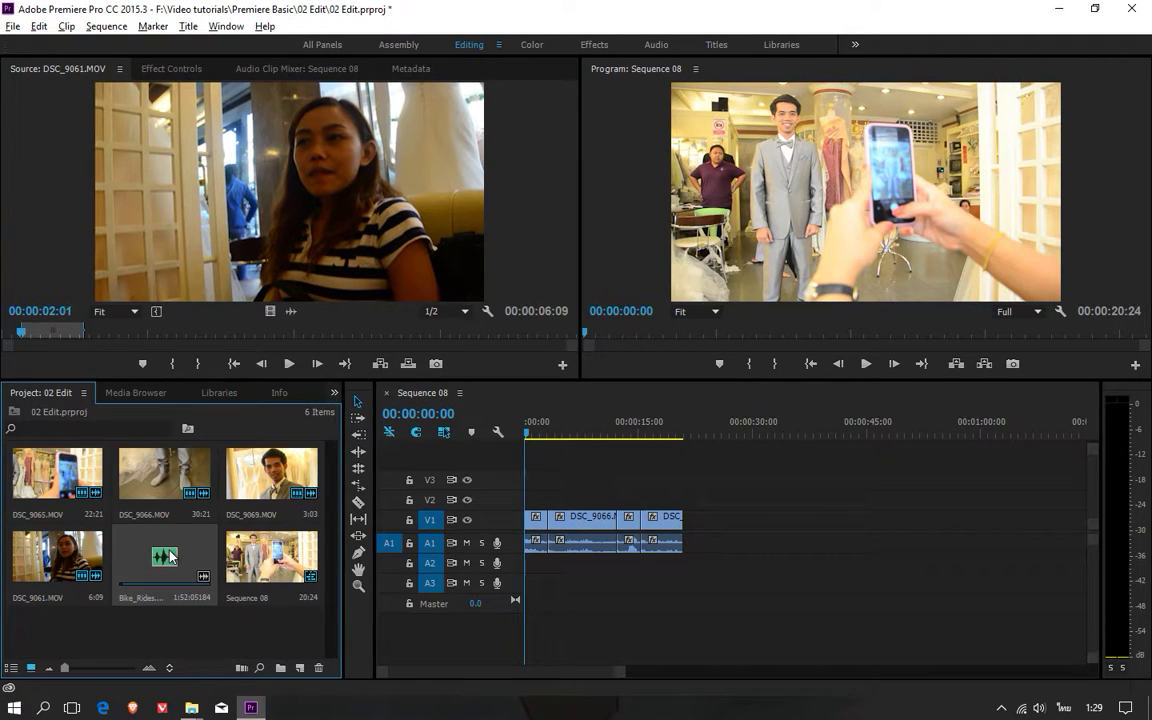
left_click_drag(170, 557, 336, 215)
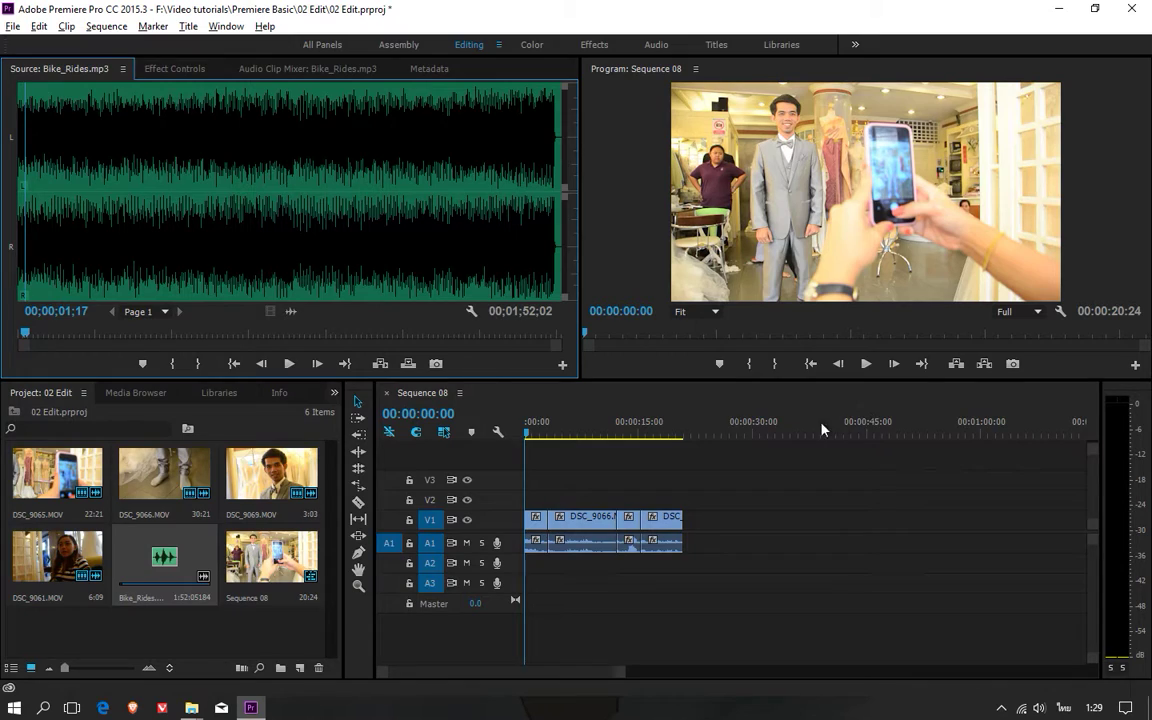
Preview Bike_Rides.mp3 from its beginning and drag it into the sequence's audio tracks
key("Home")
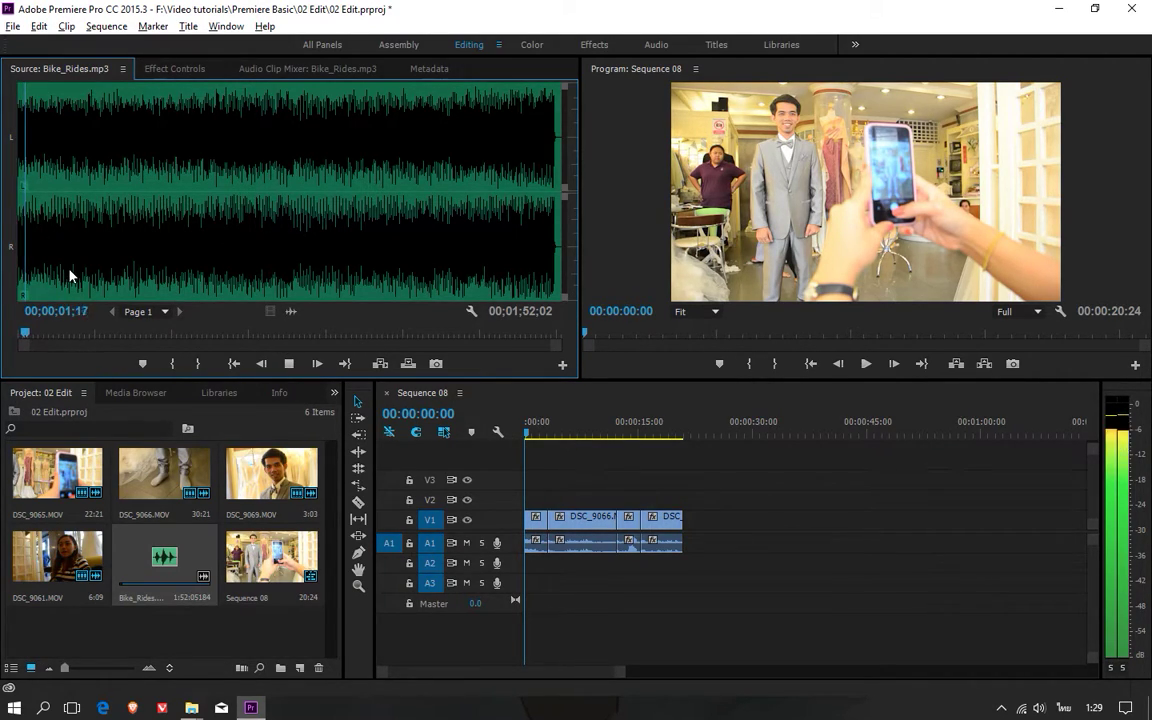
key("space")
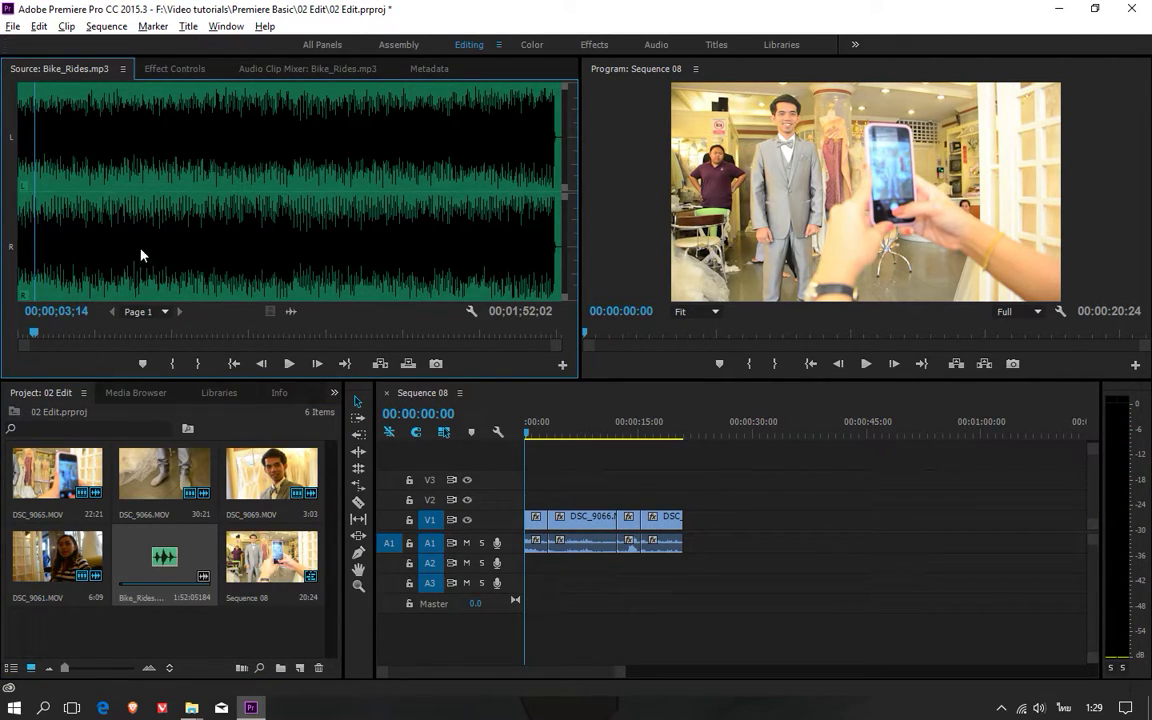
key("space")
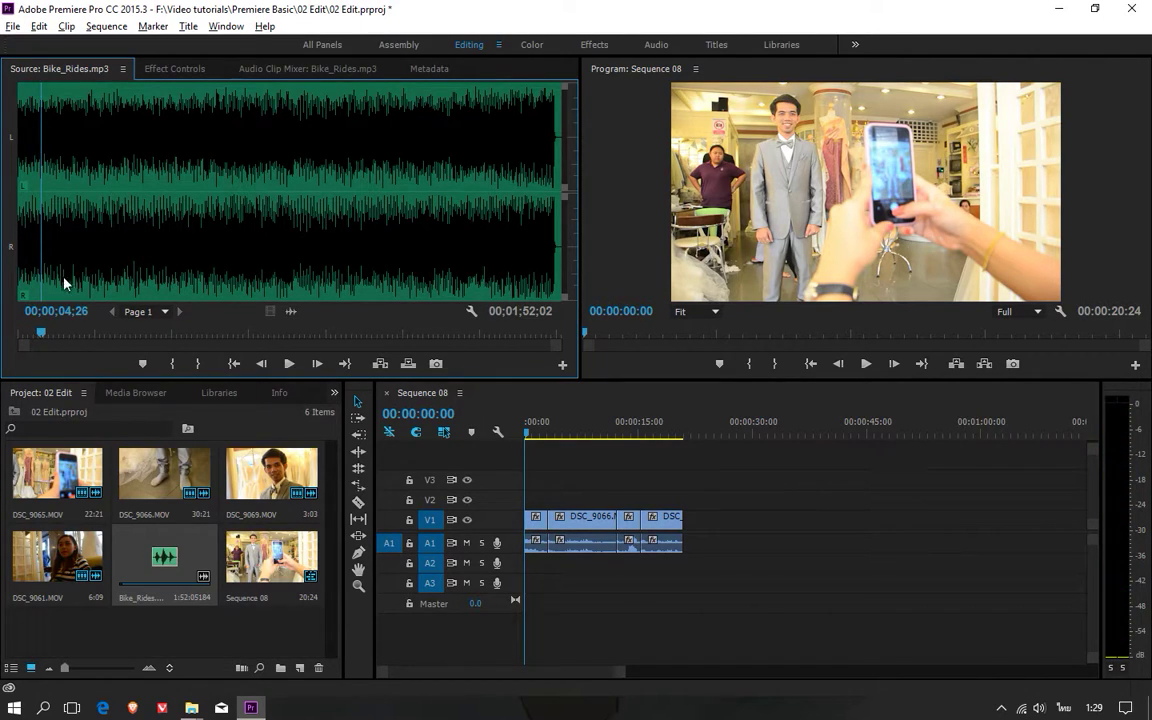
left_click_drag(44, 334, 2, 362)
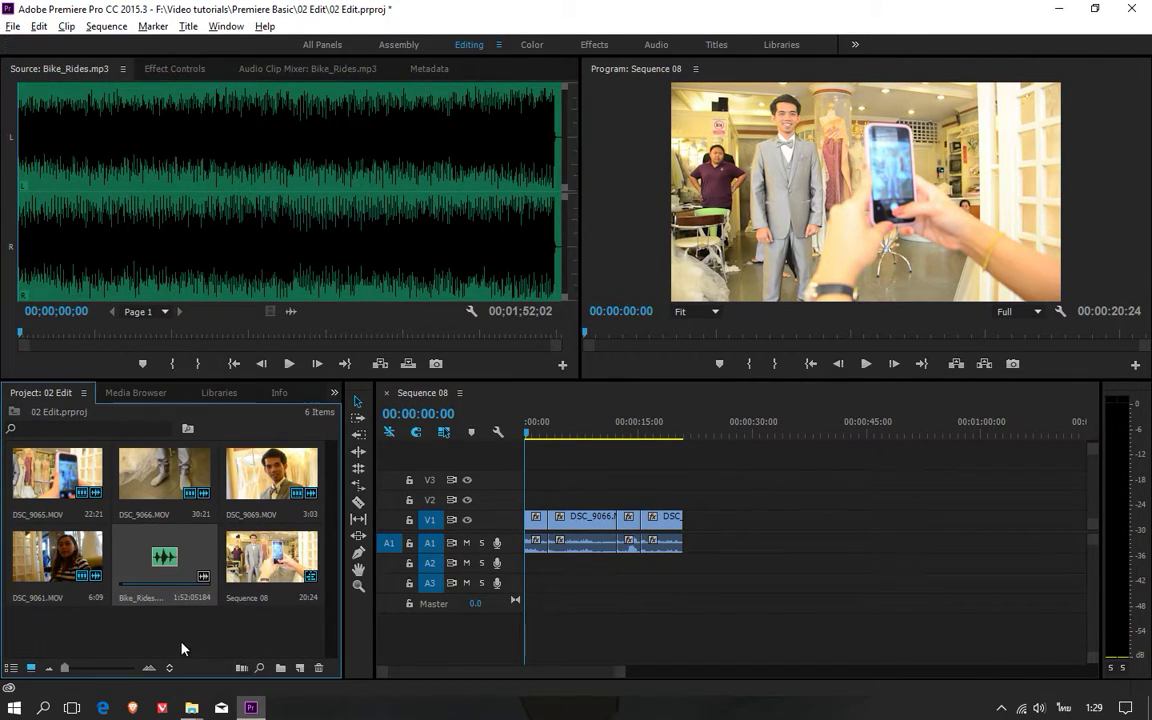
mouse_move(517, 563)
left_mouse_down()
mouse_move(536, 573)
mouse_move(459, 568)
mouse_move(553, 495)
mouse_move(538, 553)
left_mouse_up()
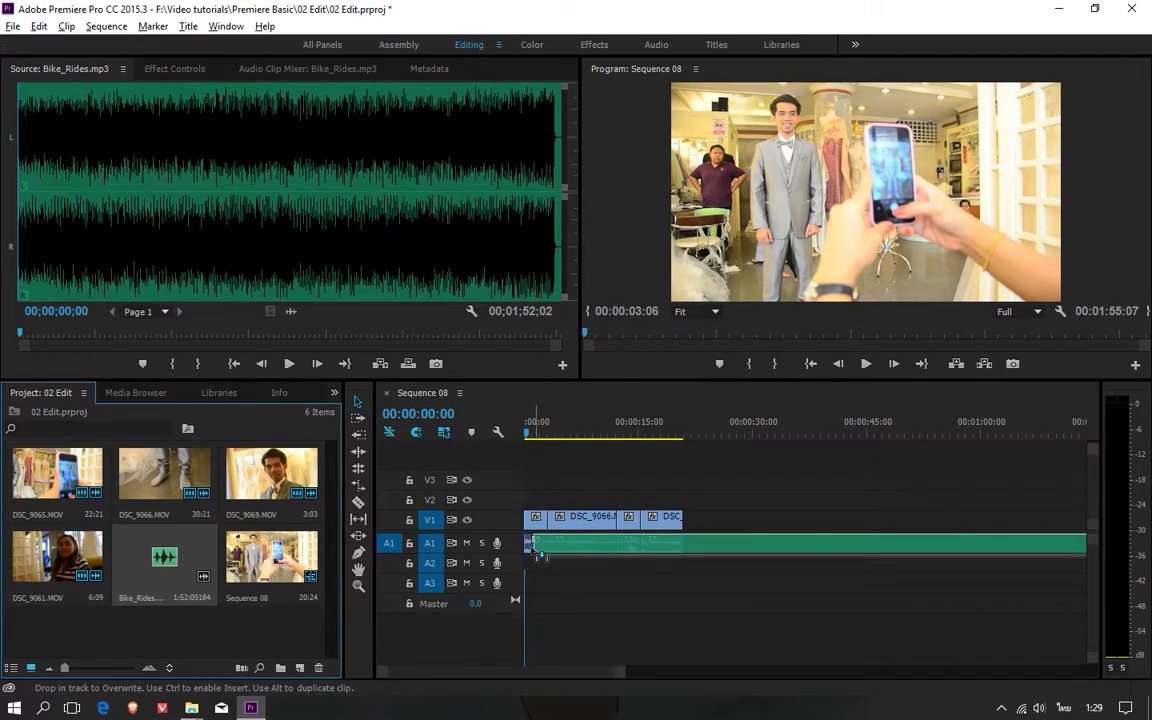
Position Bike_Rides.mp3 at the start of A2 and expand the Audio 2 track to show its stereo waveforms
mouse_move(546, 553)
left_mouse_down()
mouse_move(613, 549)
mouse_move(545, 553)
mouse_move(556, 549)
mouse_move(532, 580)
left_mouse_up()
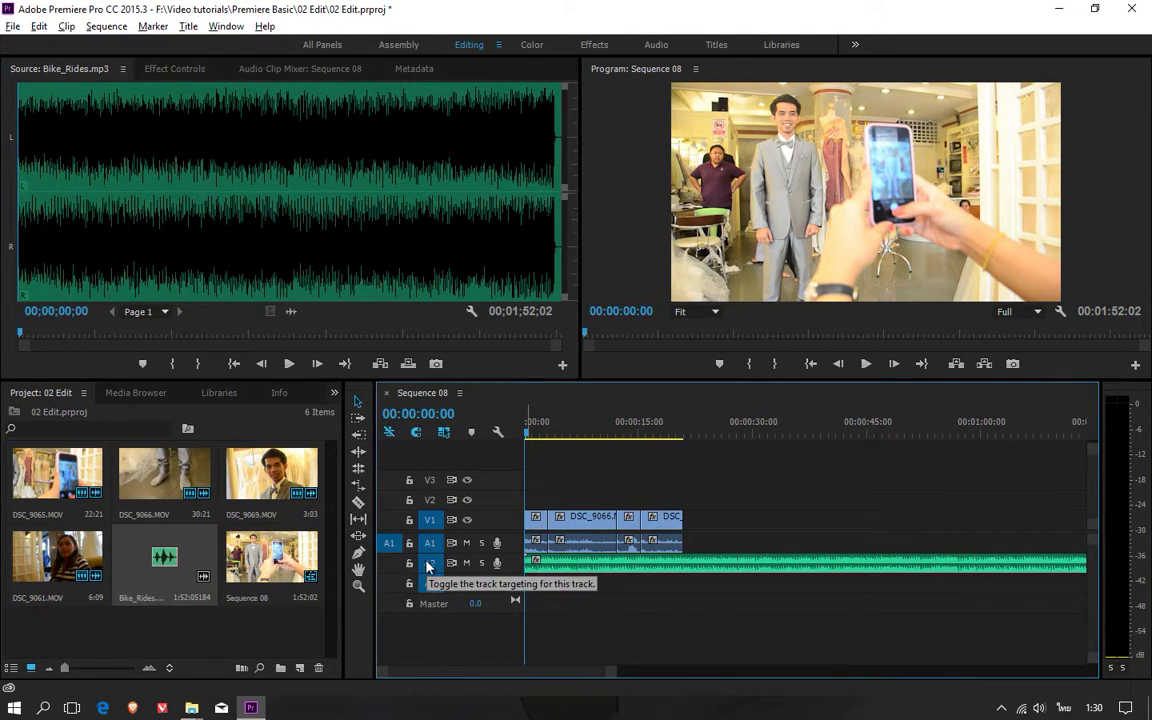
scroll(398, 568, "up", 2)
scroll(398, 570, "up", 2)
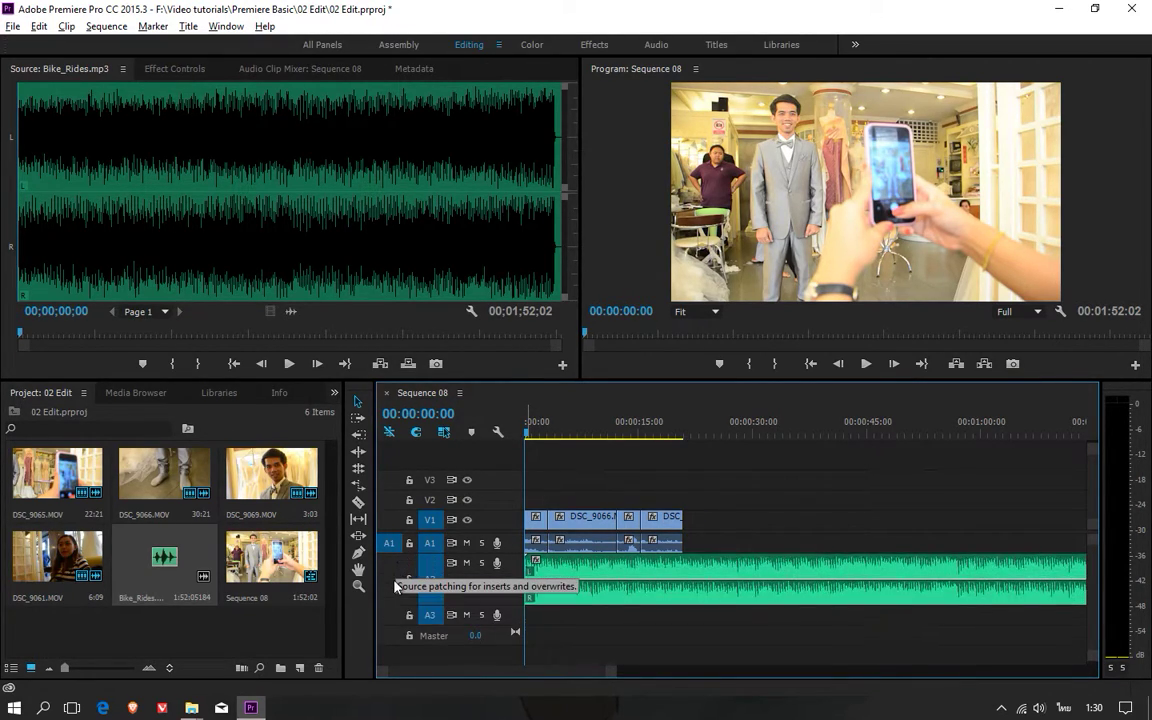
scroll(398, 575, "up", 2)
left_click_drag(430, 646, 400, 580)
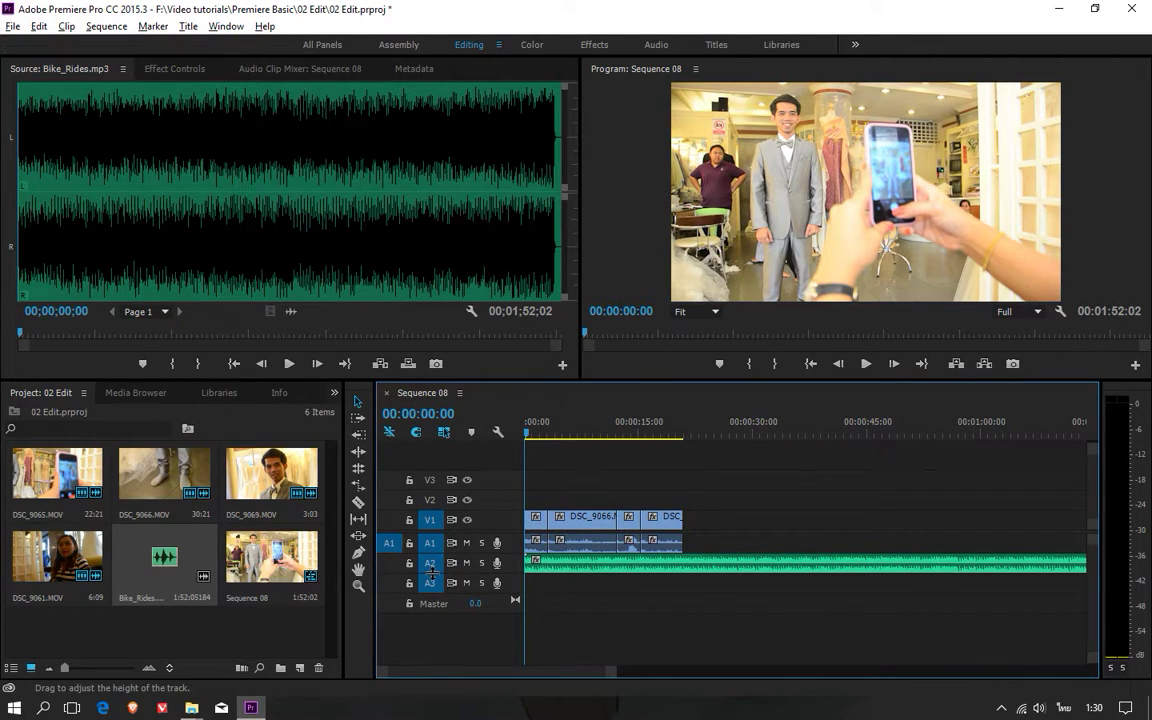
left_click_drag(432, 573, 432, 614)
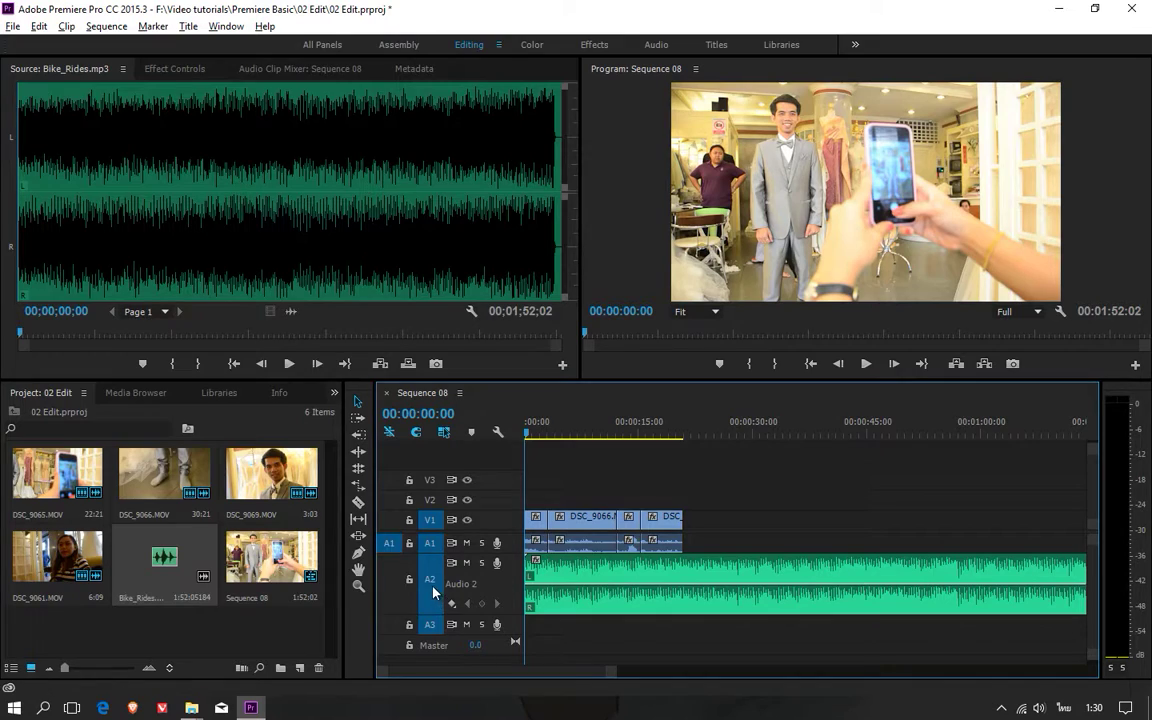
double_click(432, 578)
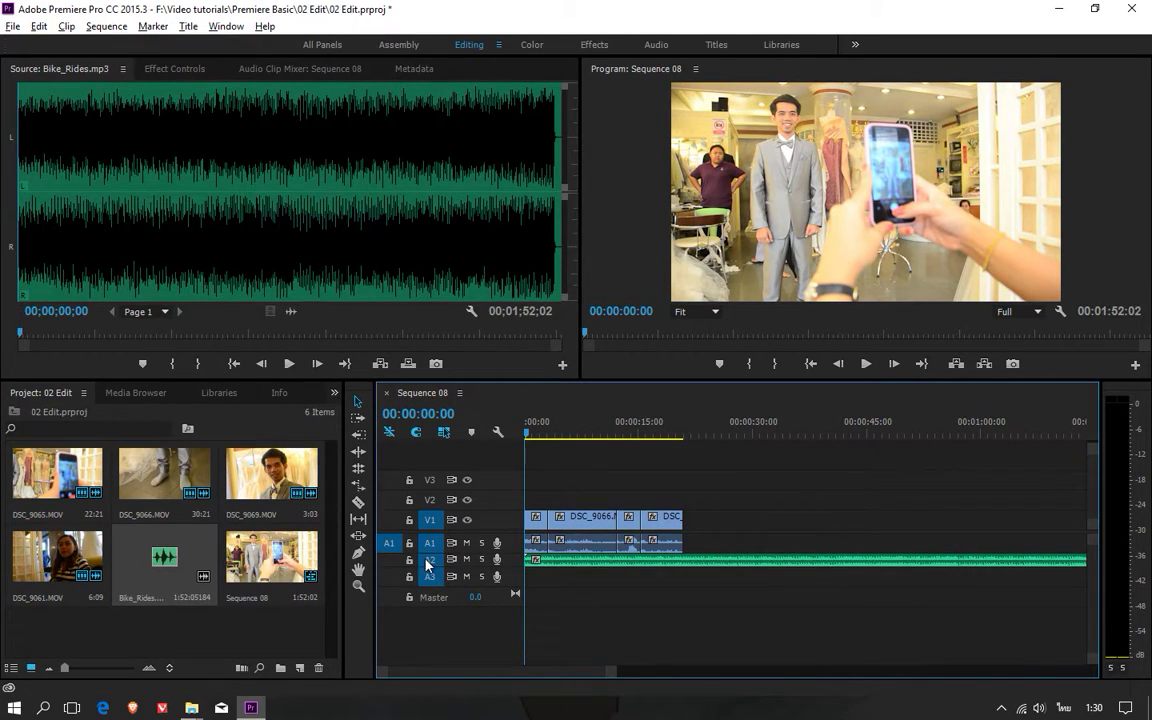
double_click(428, 563)
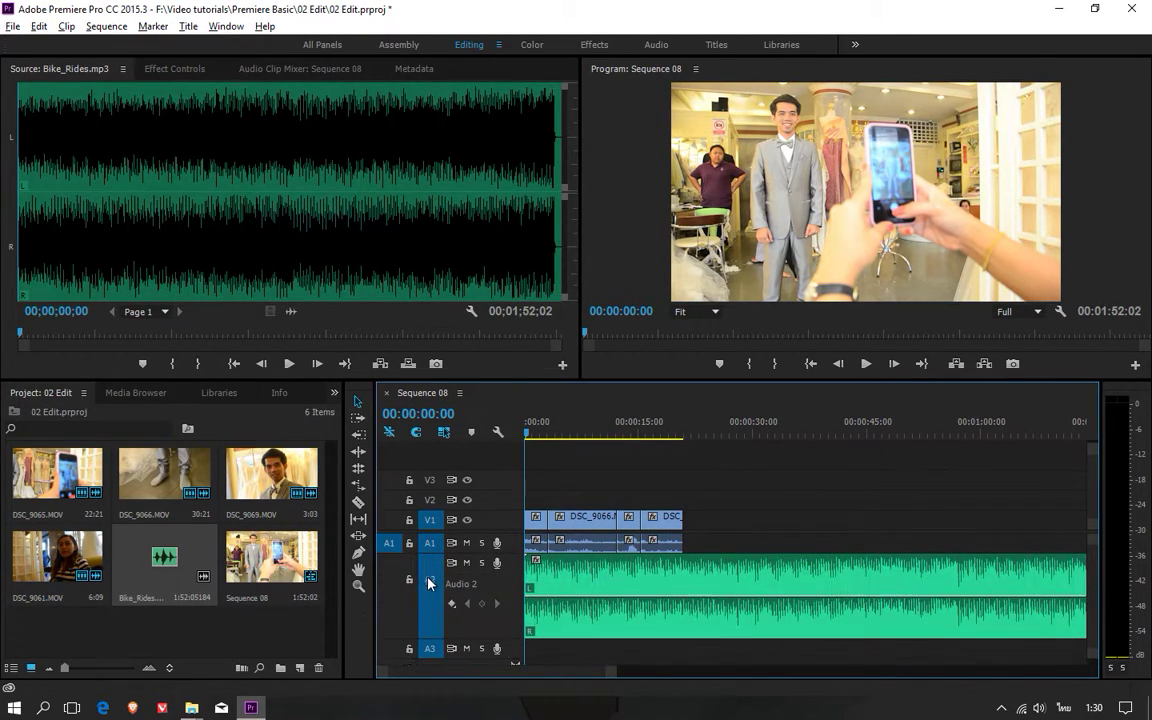
scroll(429, 588, "down", 1)
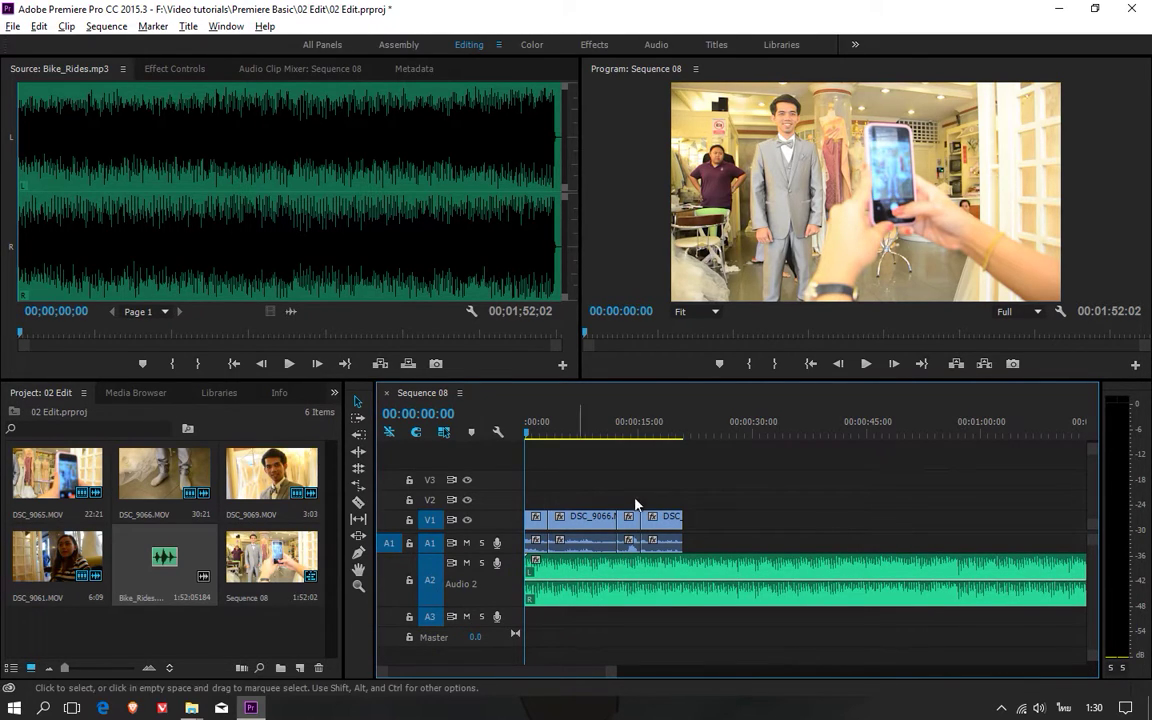
Trim the Bike_Rides.mp3 clip's end on A2 back to about 22 seconds
mouse_move(534, 444)
left_mouse_down()
mouse_move(686, 464)
mouse_move(640, 453)
left_mouse_up()
key("minus")
key("minus")
key("equal")
key("minus")
key("equal")
key("equal")
key("minus")
key("equal")
key("equal")
key("minus")
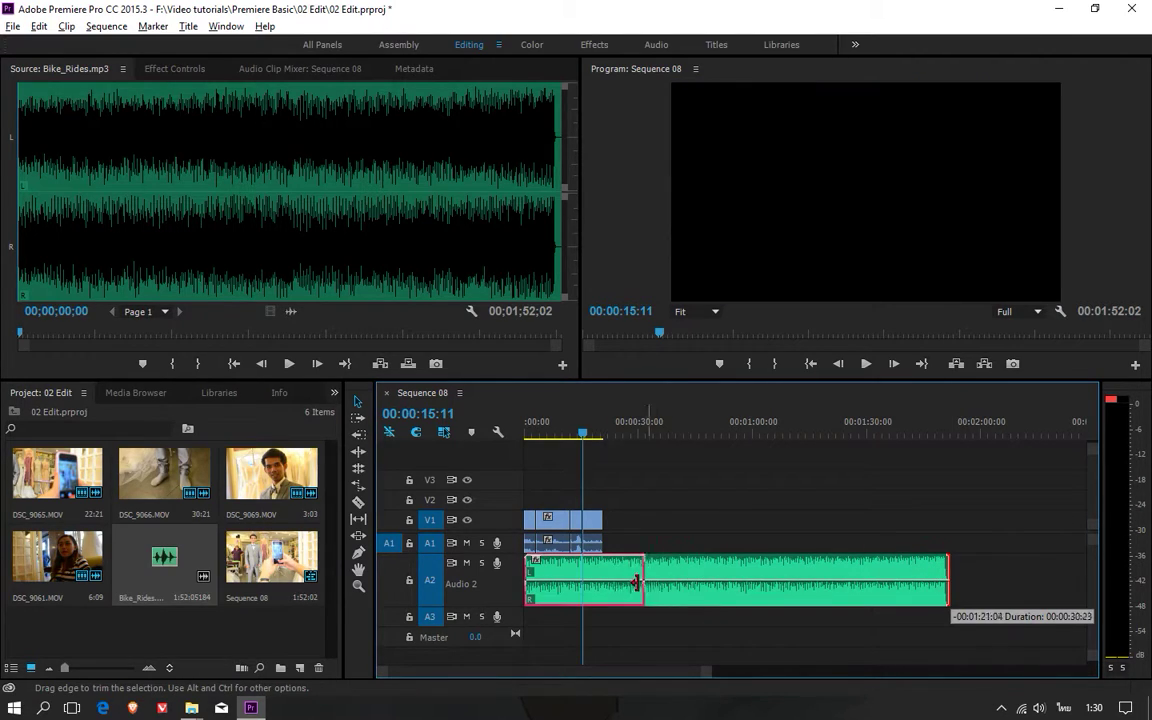
left_click_drag(945, 566, 610, 566)
Fine-trim the music to end with the last video clip at 20:24 and play from the start
key("equal")
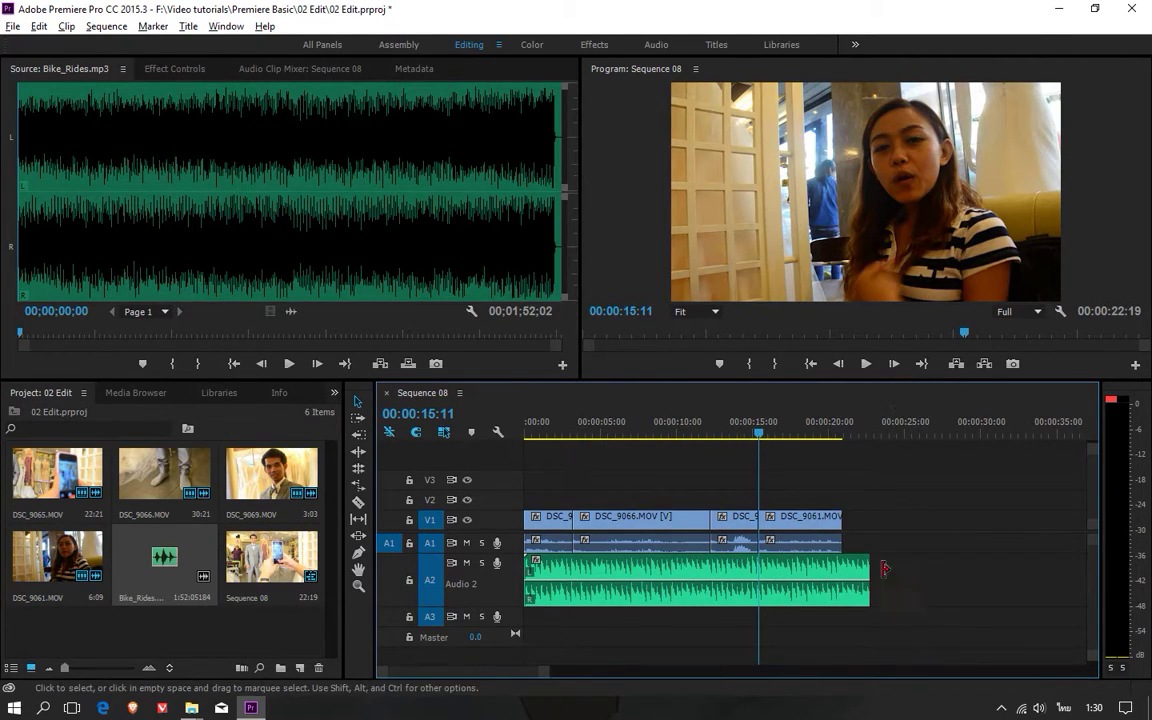
left_click_drag(869, 572, 841, 572)
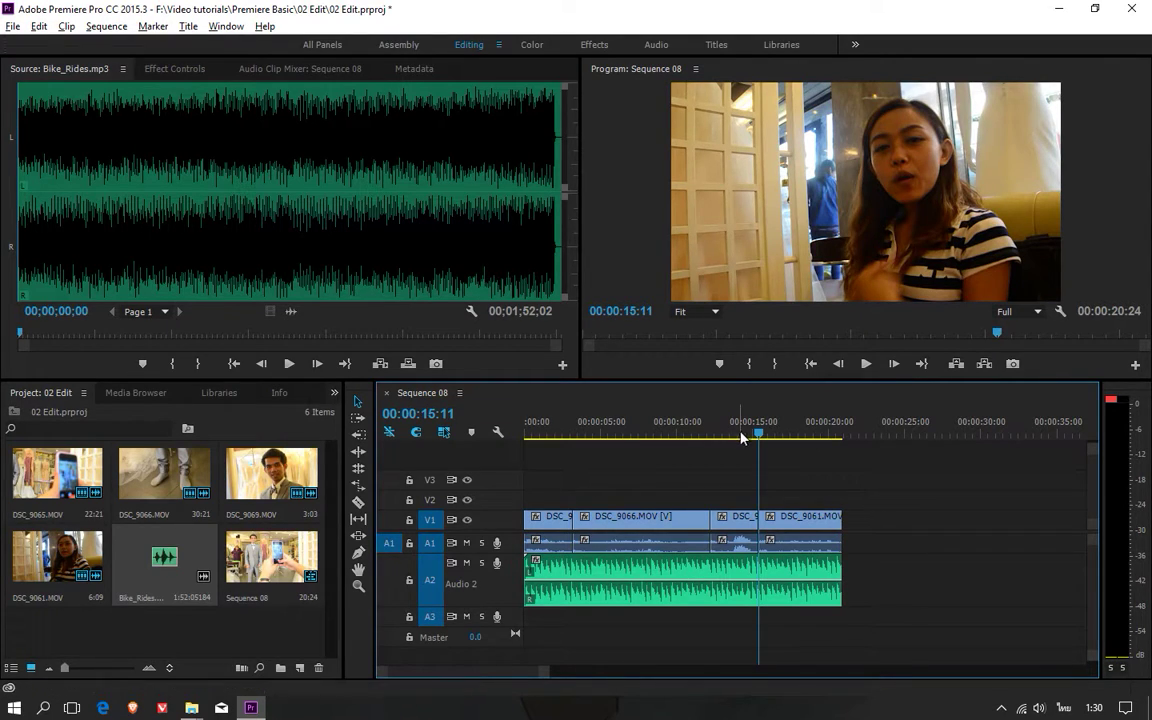
left_click_drag(742, 437, 525, 437)
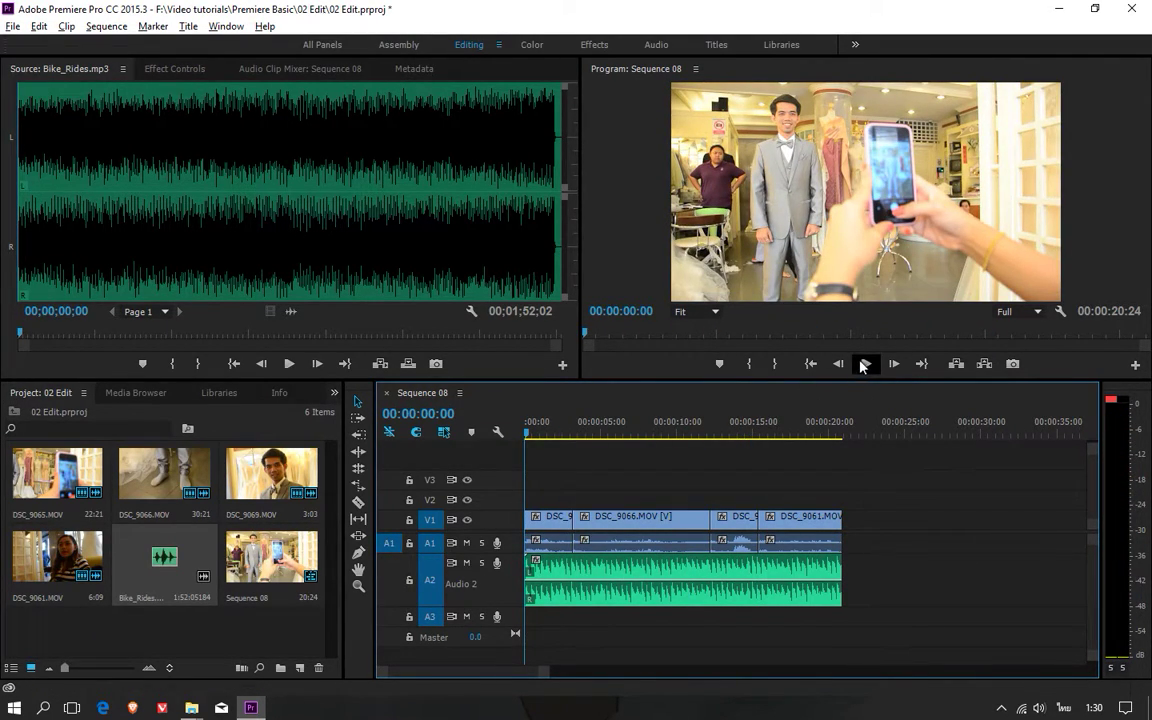
left_click(862, 366)
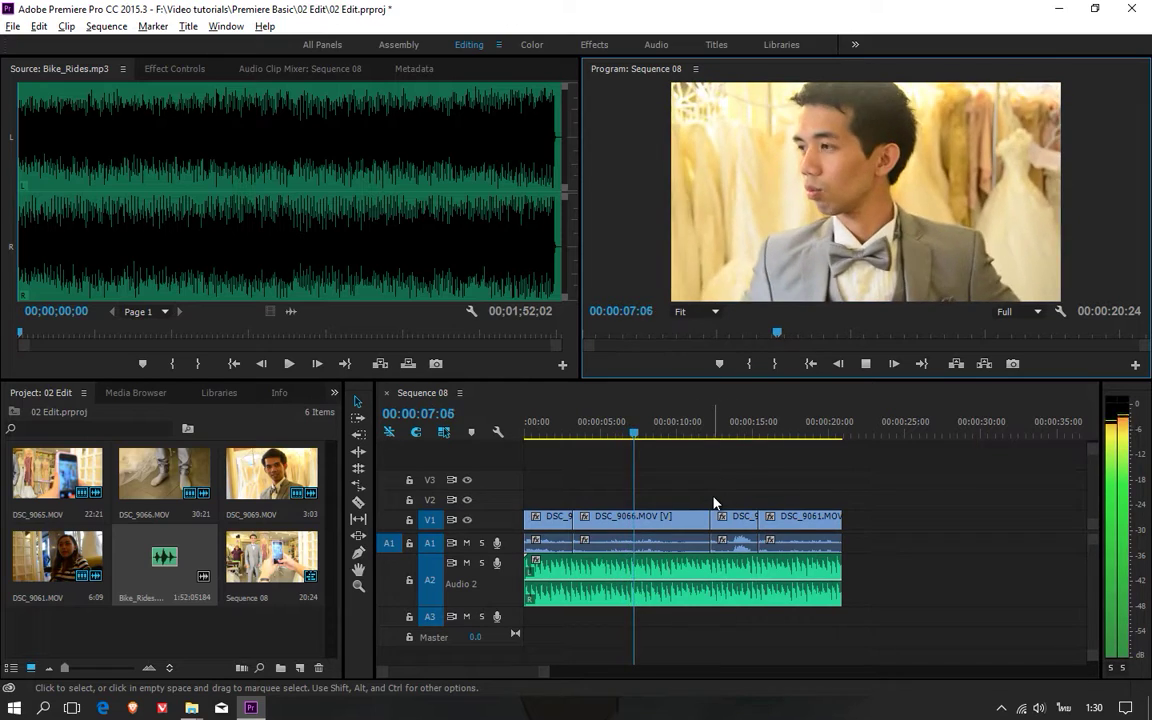
Shorten DSC_9066's end and slide the DSC_9061 clips left to close the gap
key("space")
left_click_drag(700, 521, 645, 527)
left_click_drag(791, 481, 736, 550)
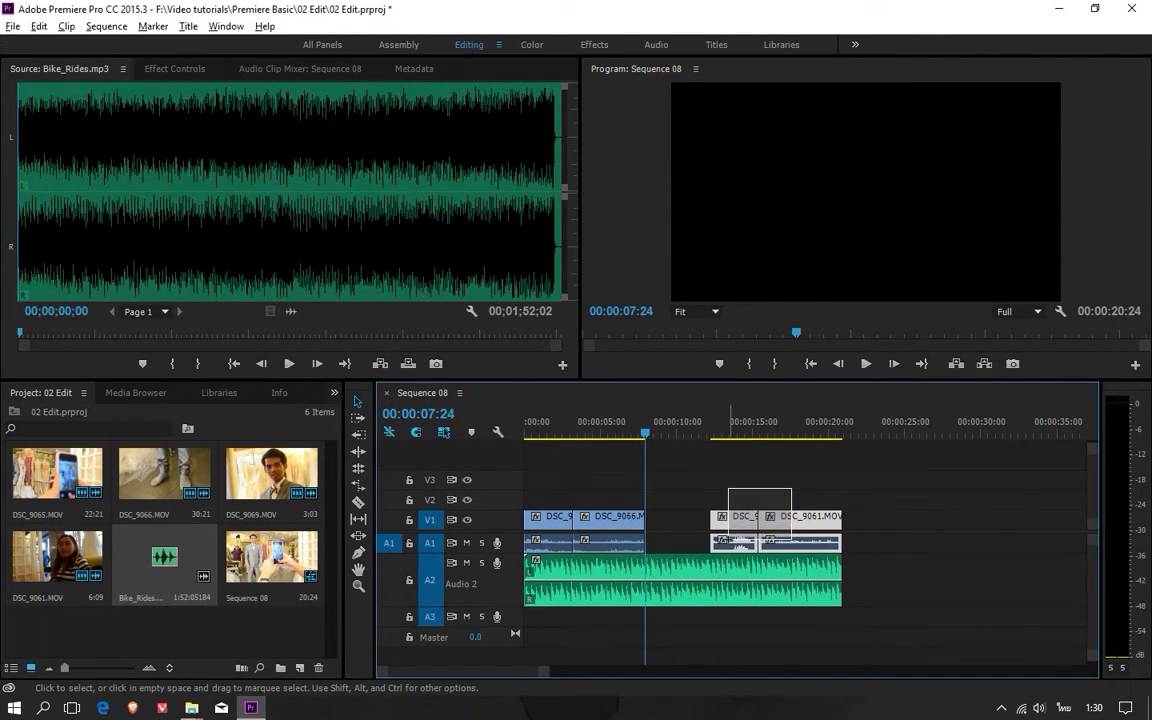
left_click_drag(790, 521, 730, 521)
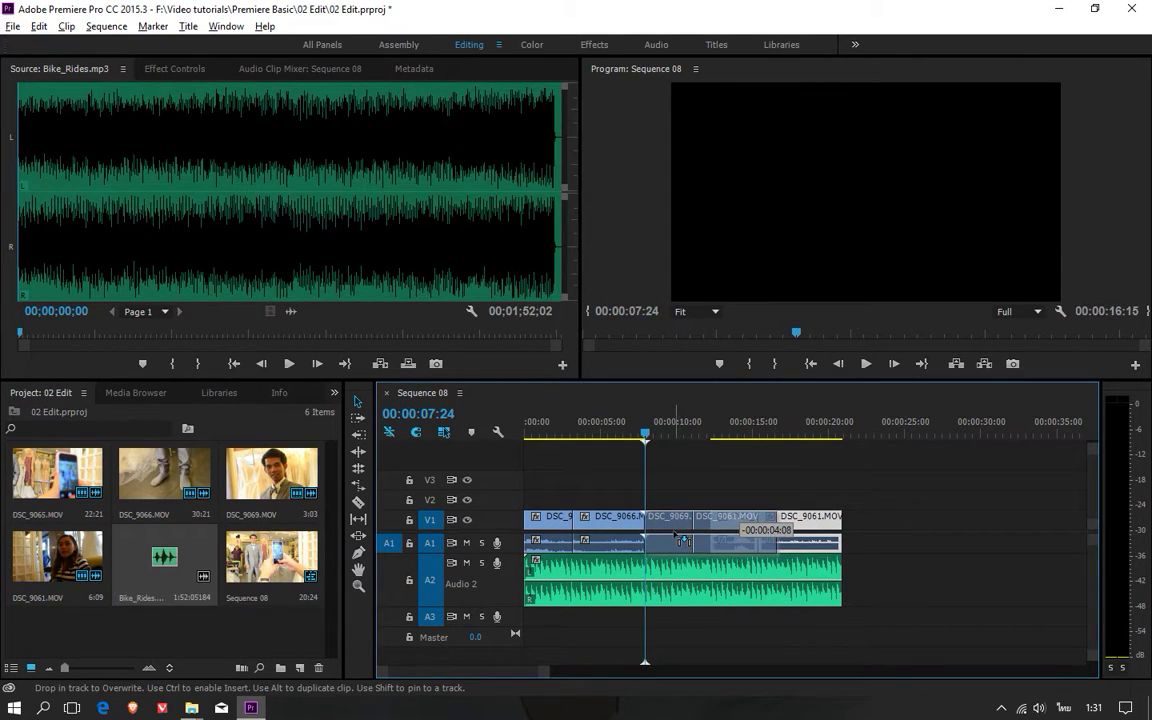
key("space")
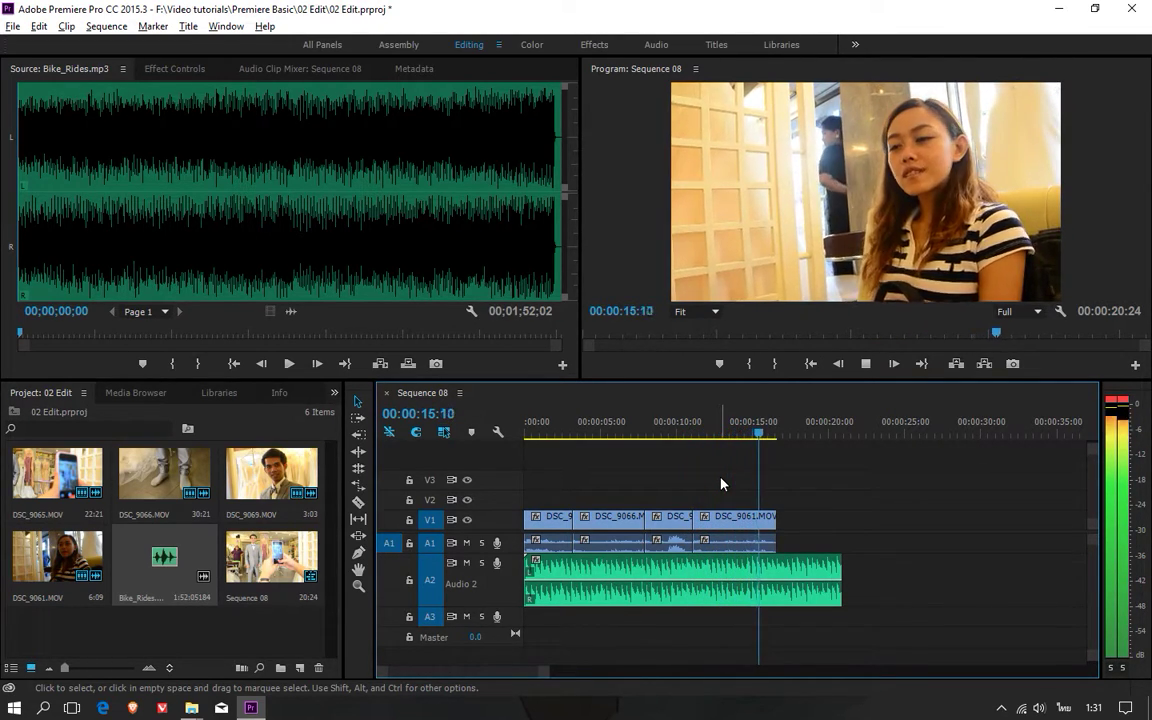
key("space")
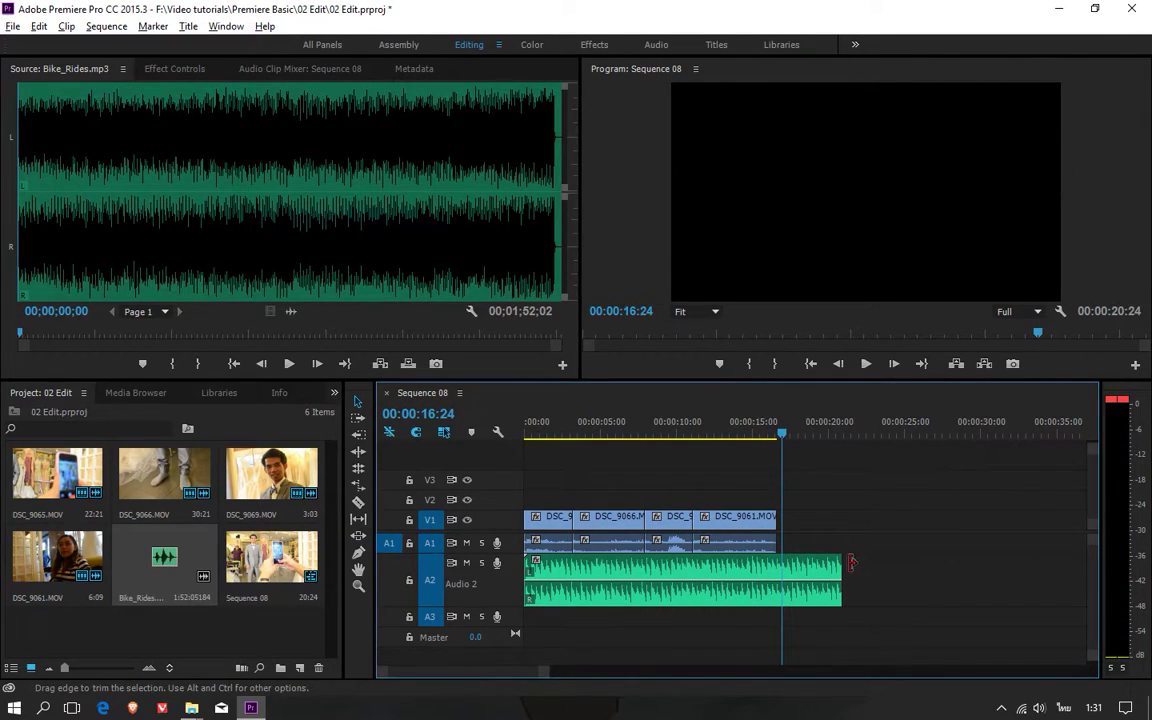
Trim the Bike_Rides.mp3 end to finish with DSC_9061 at 16:16
left_click_drag(840, 566, 778, 566)
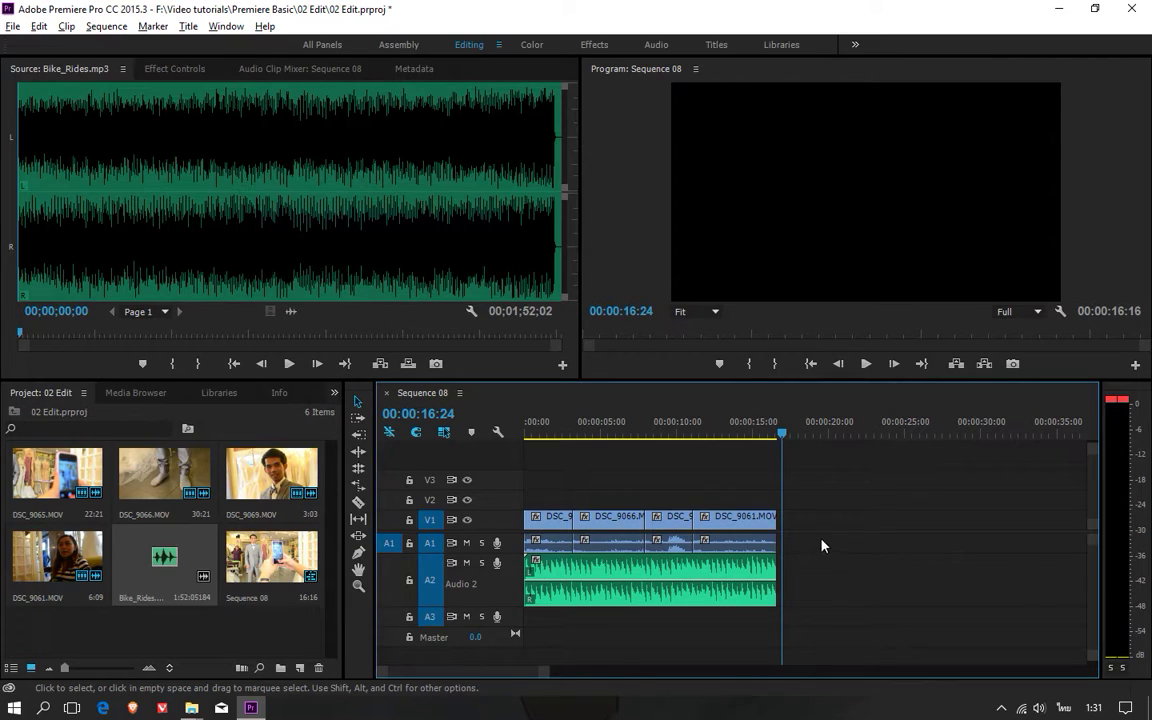
left_click_drag(757, 434, 726, 434)
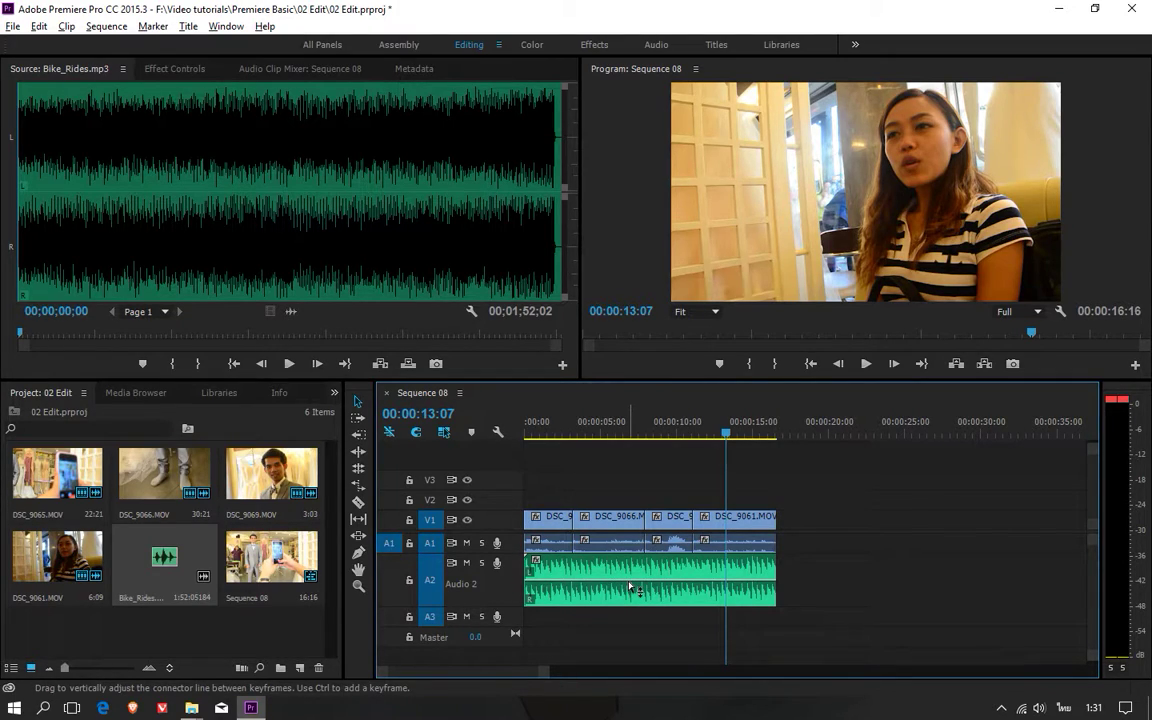
double_click(437, 586)
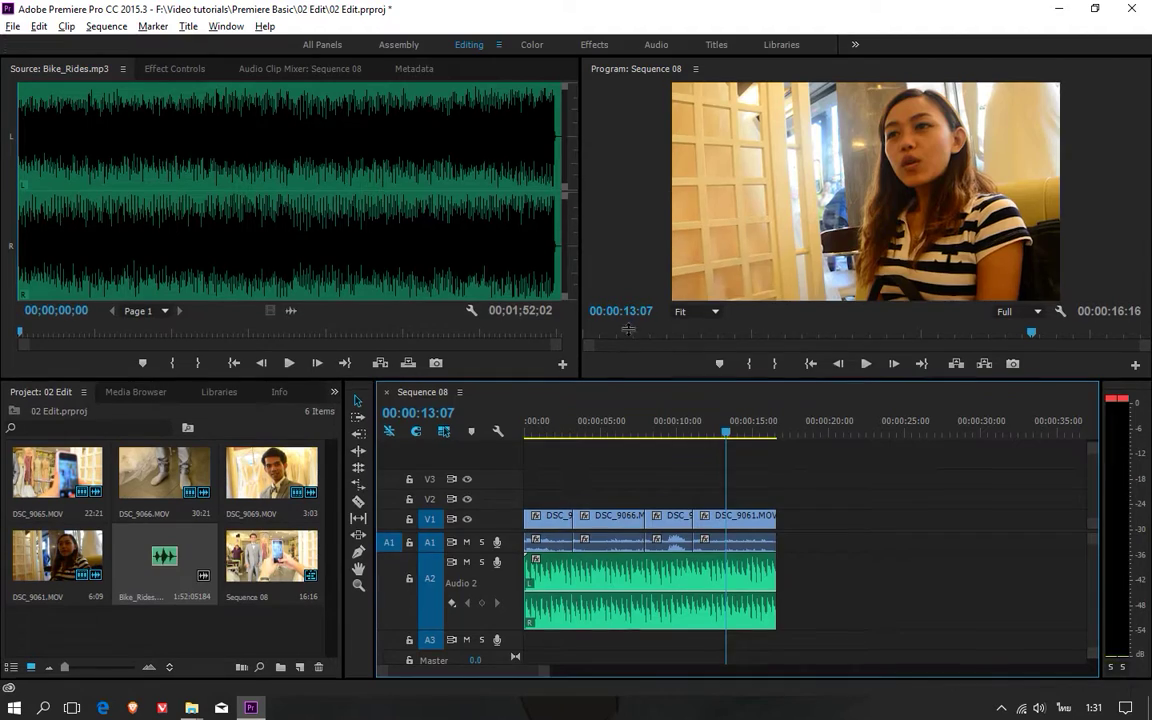
Enlarge the timeline and set Bike_Rides.mp3's volume on Audio 2 to 4.78 dB, previewing playback
left_click_drag(621, 381, 621, 272)
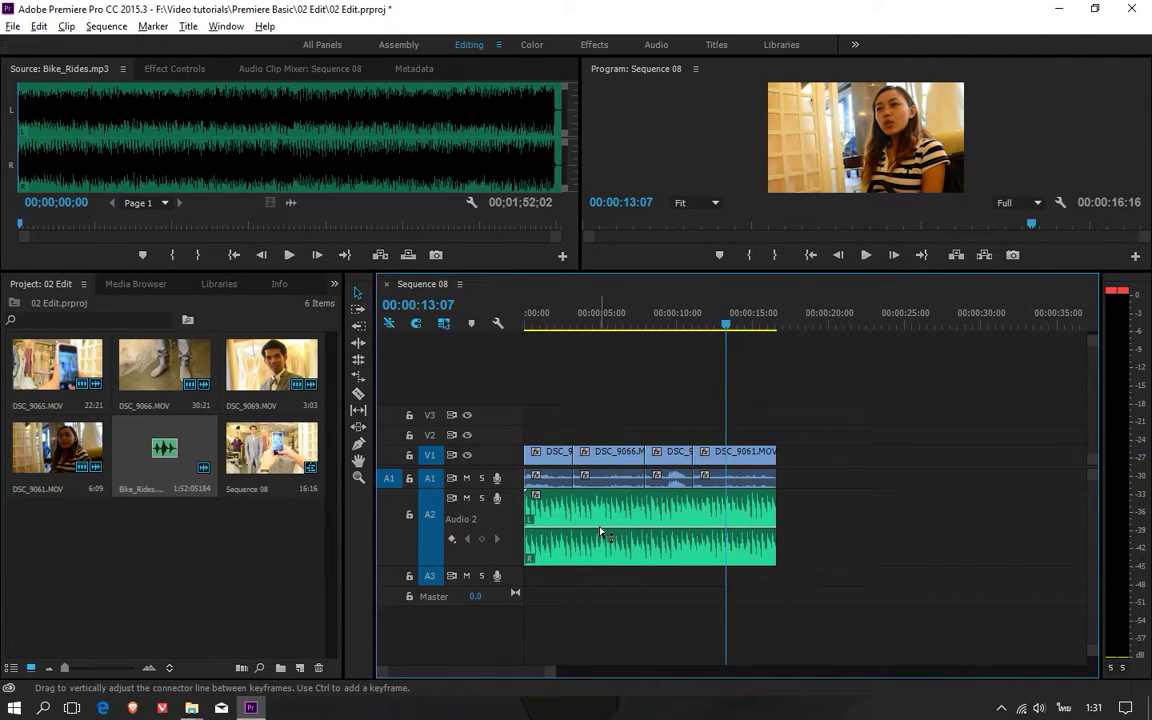
left_click_drag(614, 532, 614, 493)
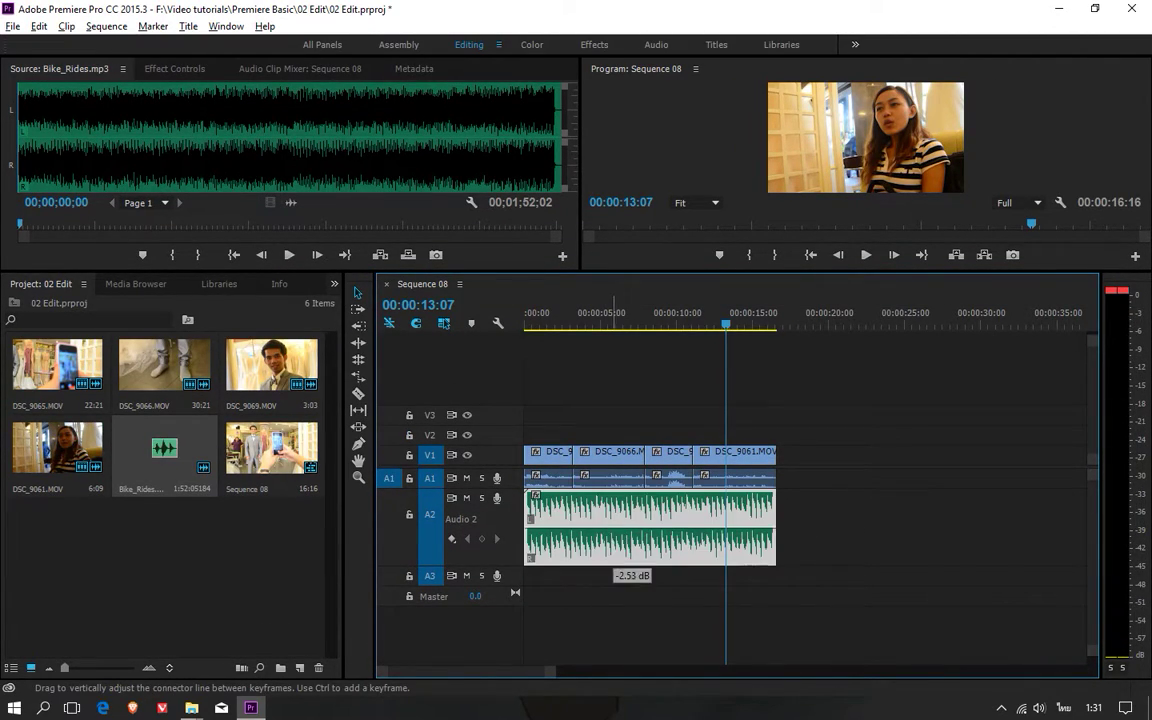
left_click_drag(614, 493, 614, 524)
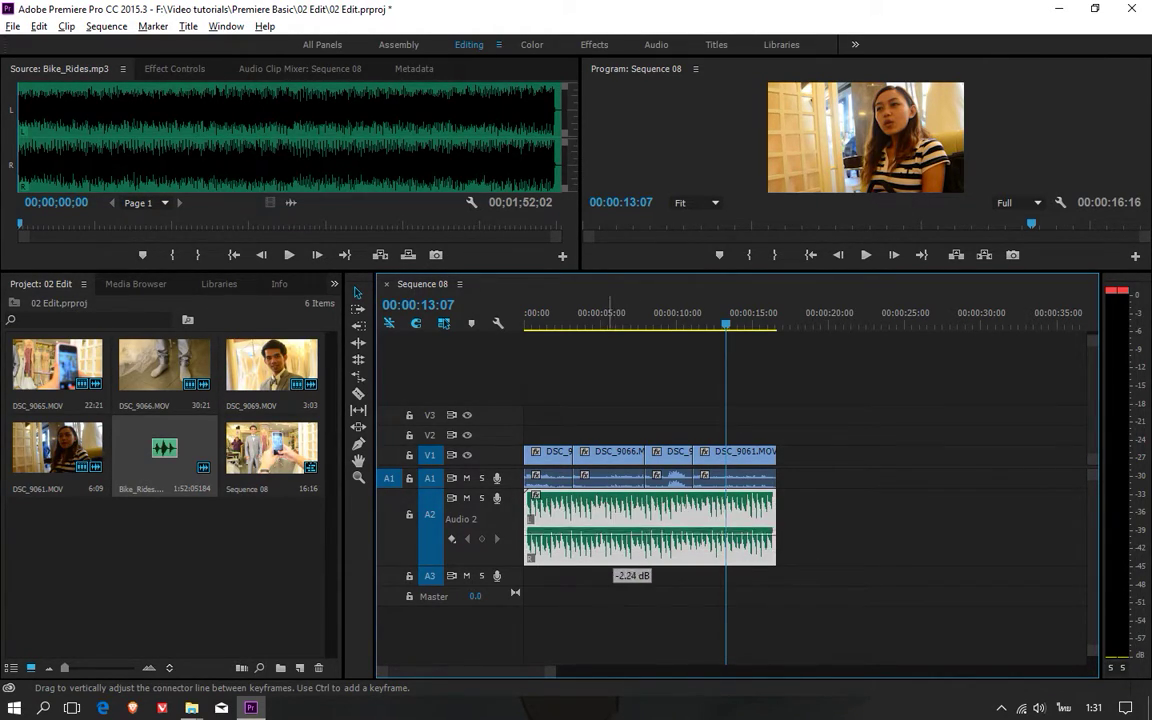
left_click_drag(614, 524, 620, 557)
key("space")
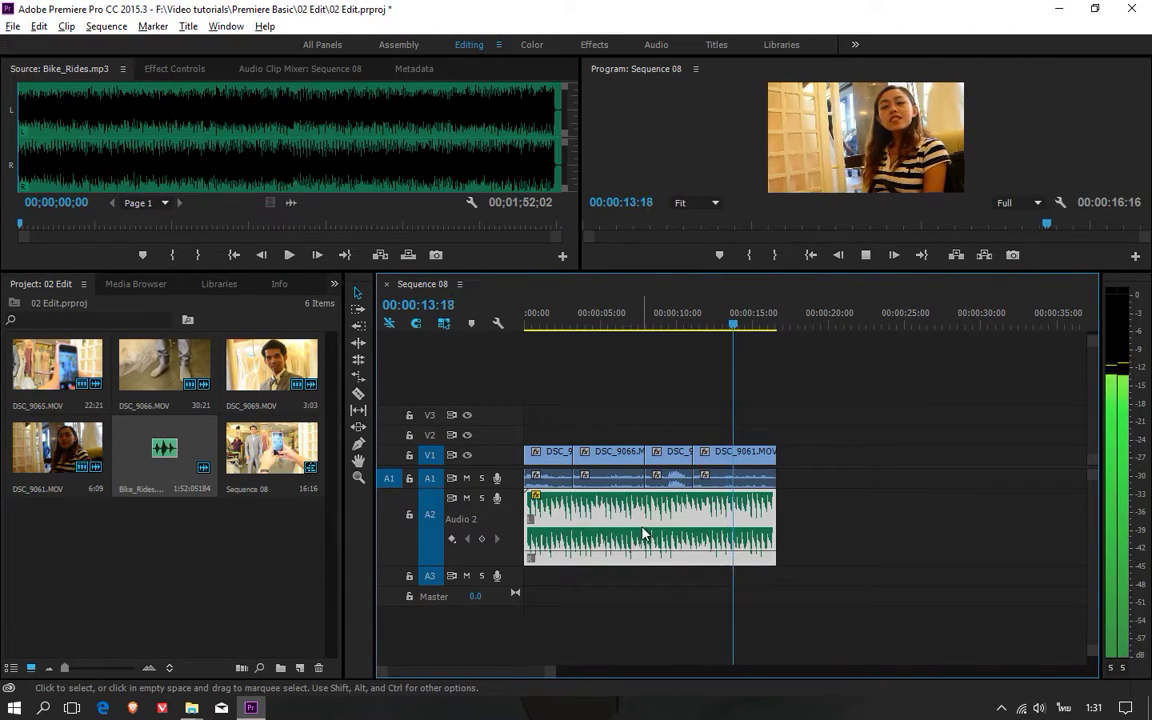
key("space")
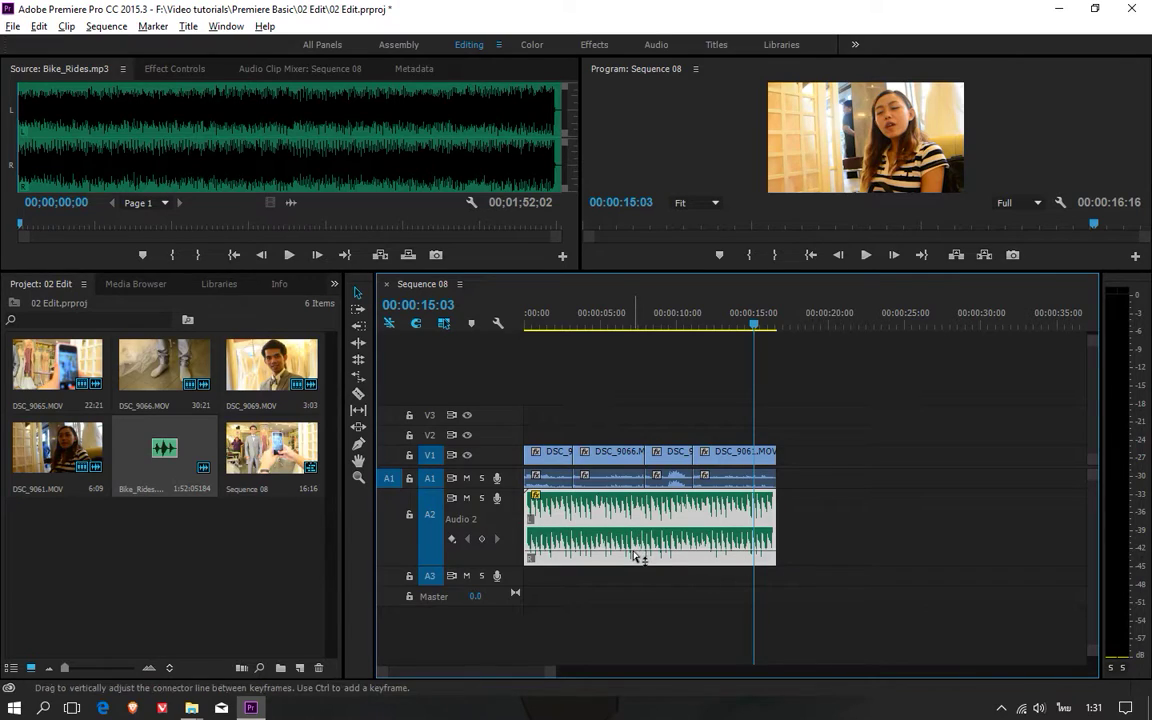
left_click_drag(636, 556, 636, 524)
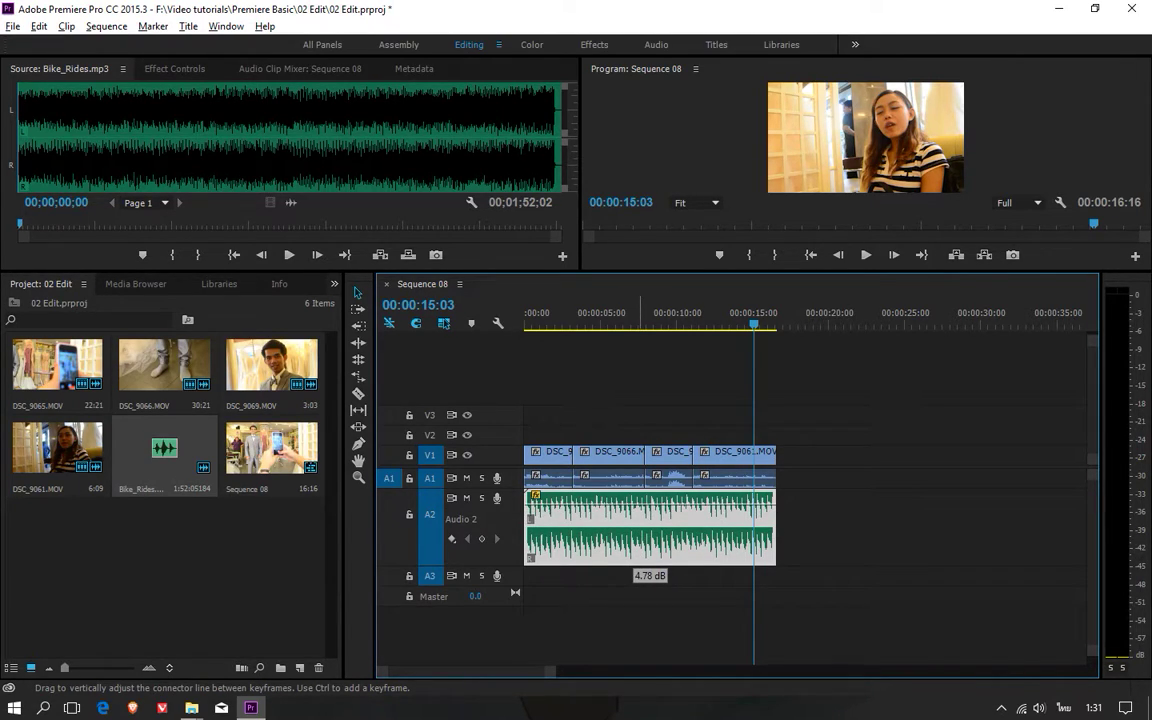
key("space")
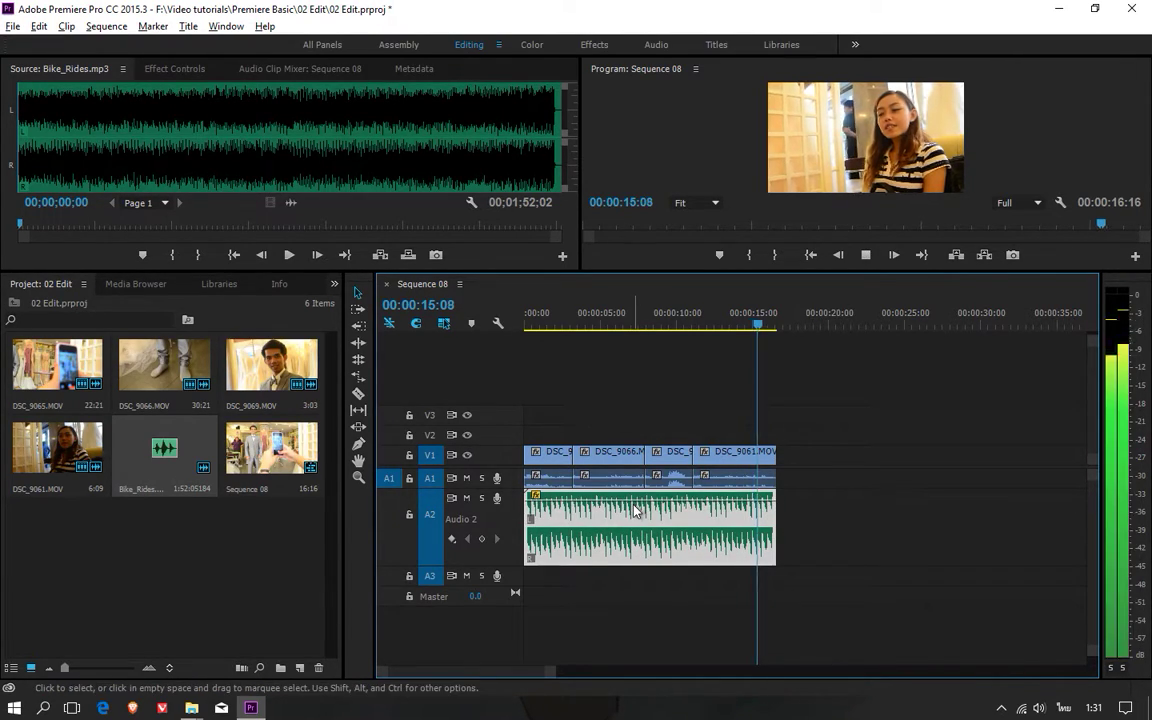
left_click(603, 318)
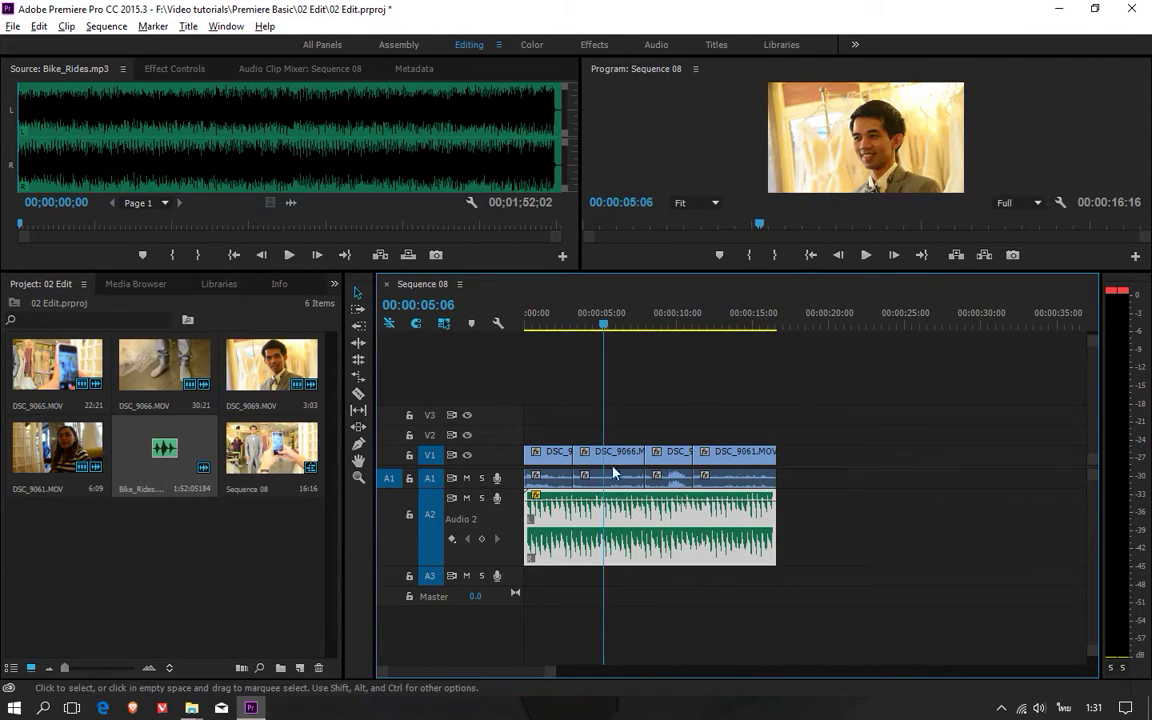
Lower the music volume to about -8.70 dB and play the sequence to hear it
left_click_drag(631, 515, 631, 559)
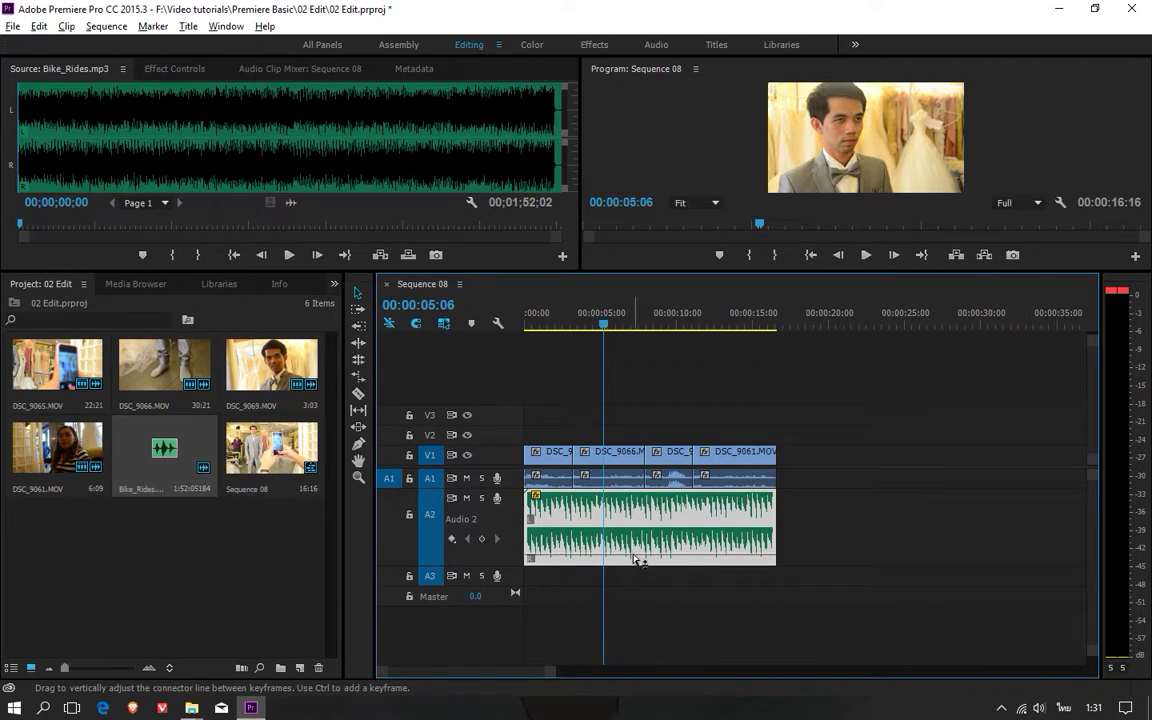
key("space")
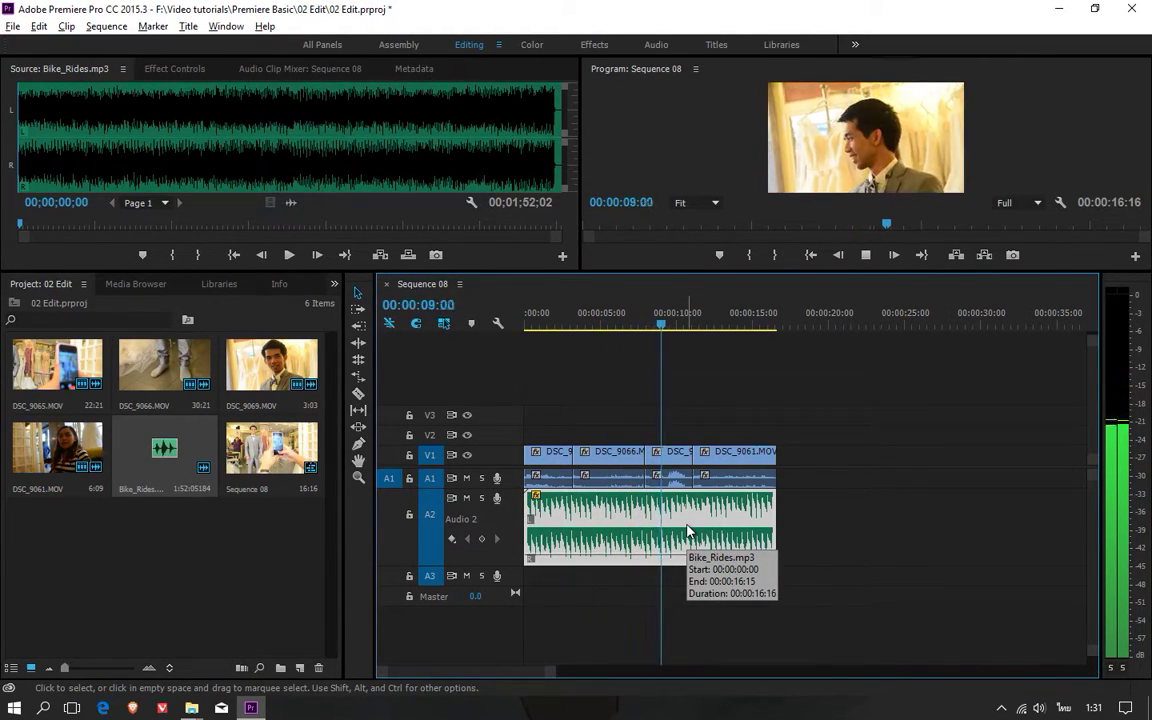
key("space")
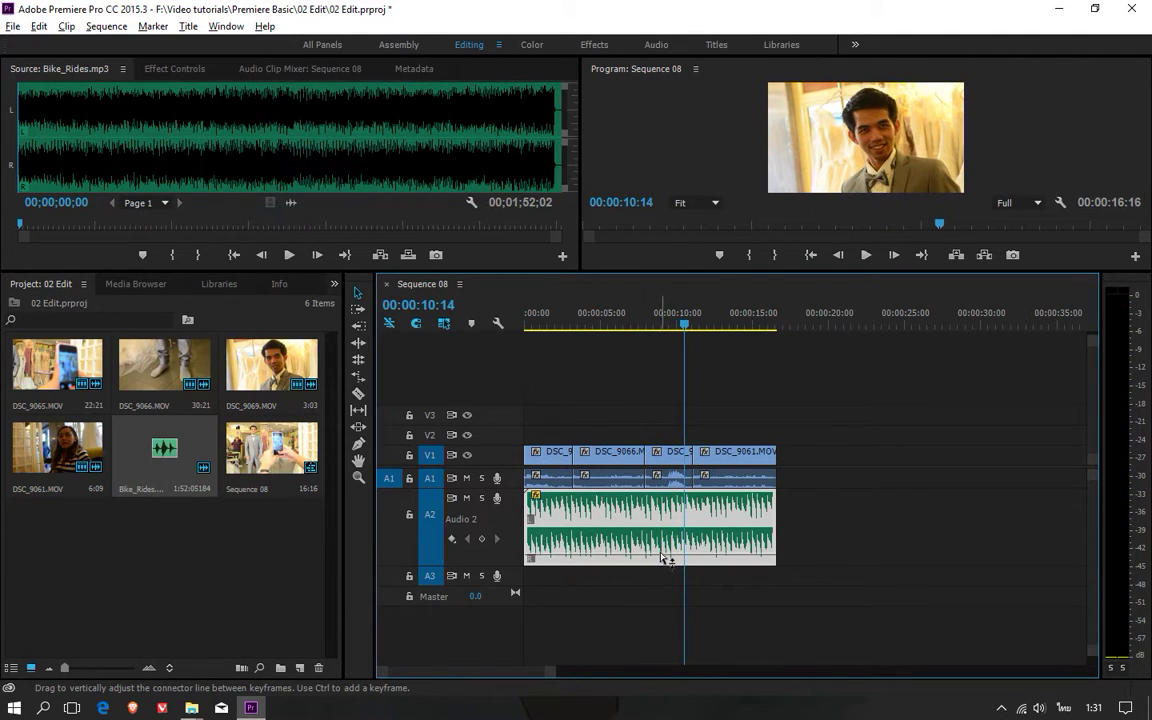
key("space")
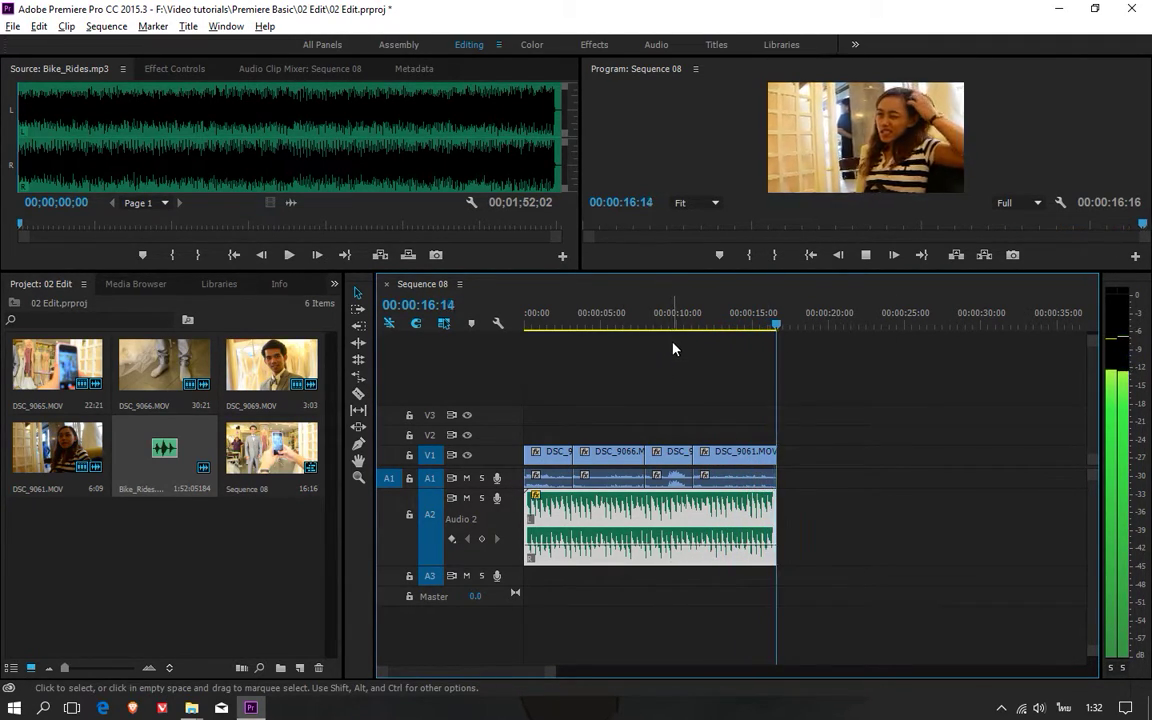
Rewind to the start and Ctrl-click a volume keyframe on the A2 music near 3 seconds
left_click_drag(717, 317, 504, 393)
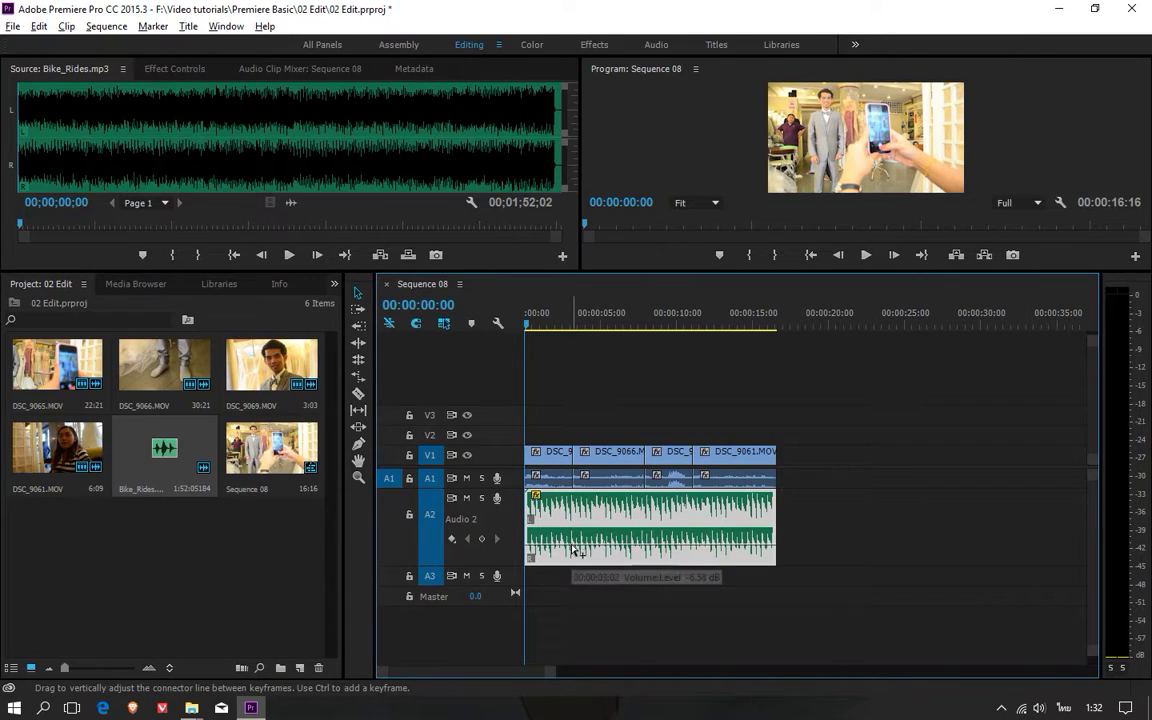
left_click(357, 294)
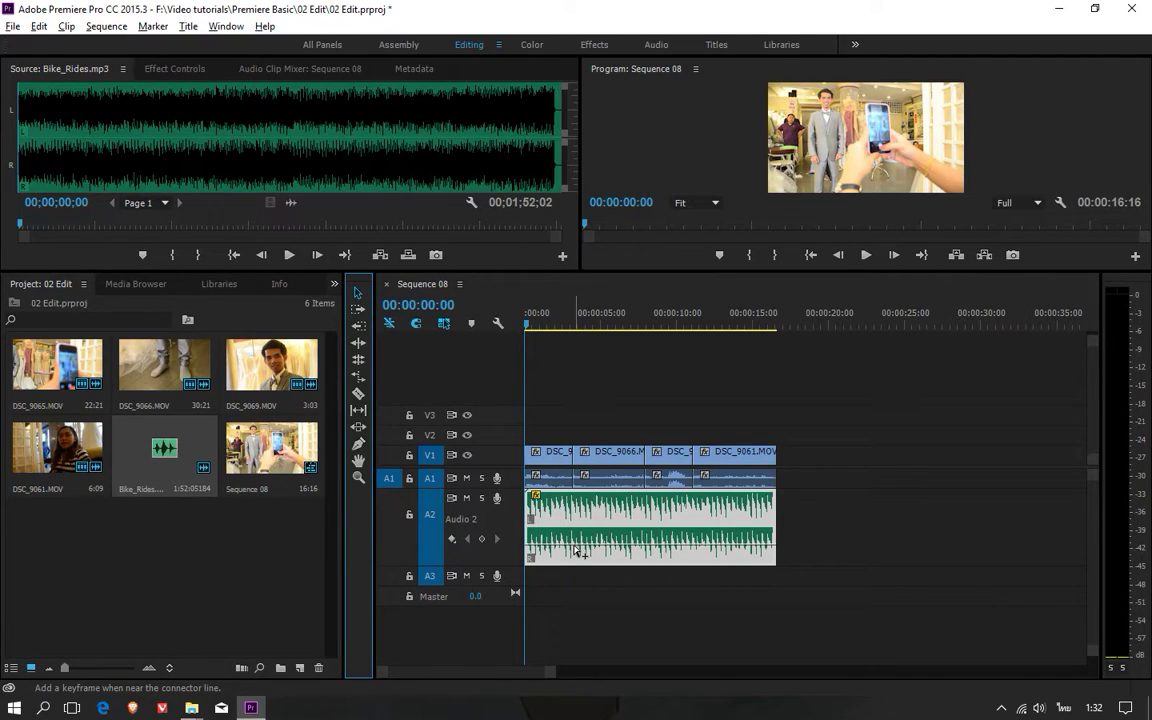
left_click(577, 549, "ctrl")
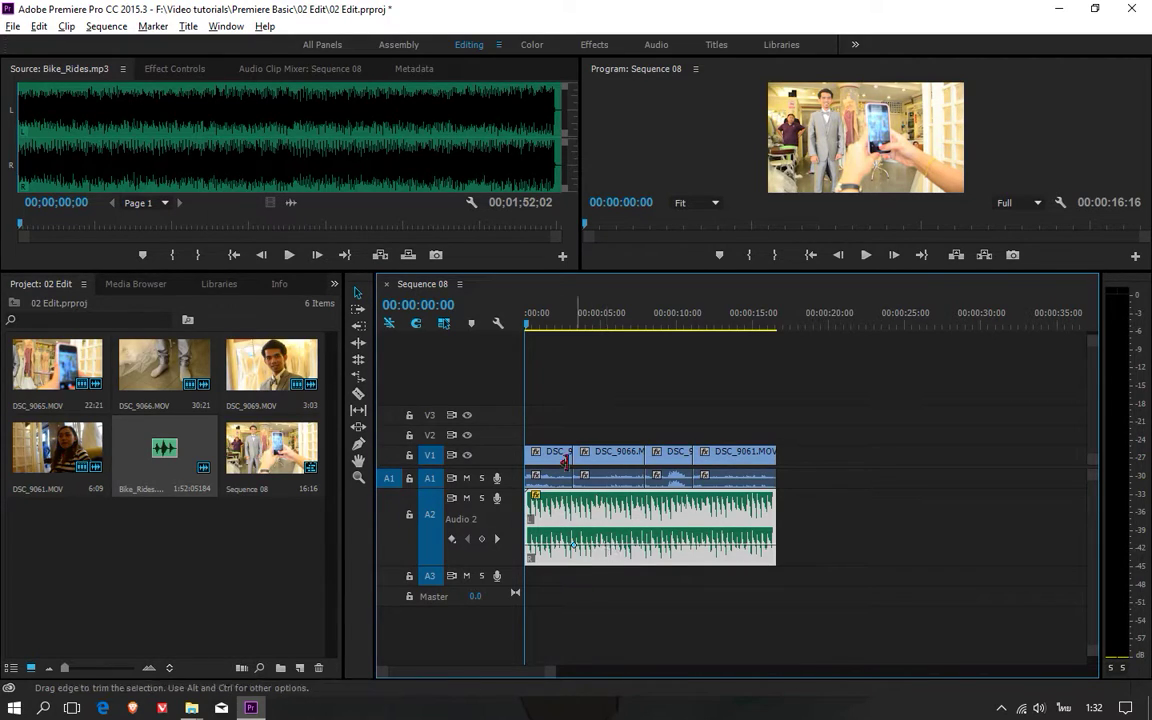
left_click_drag(567, 326, 598, 340)
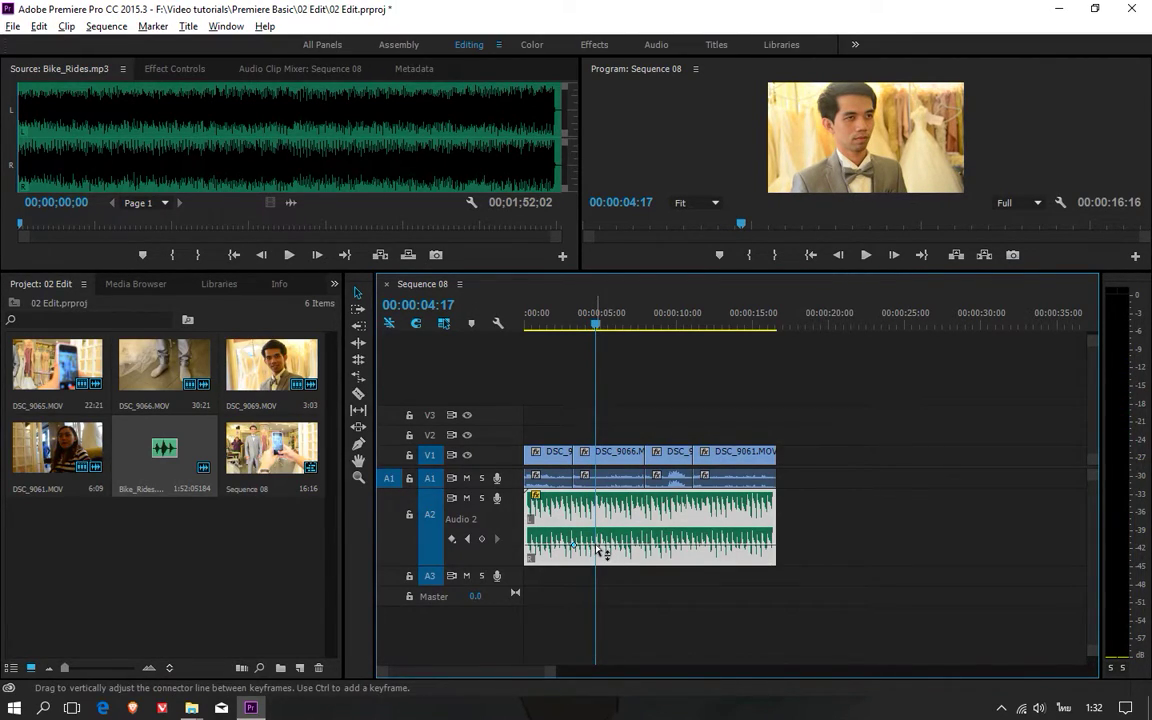
Add a keyframe near 4:19 raised to 1.60 dB, then play the fade-in
left_click_drag(603, 549, 600, 549)
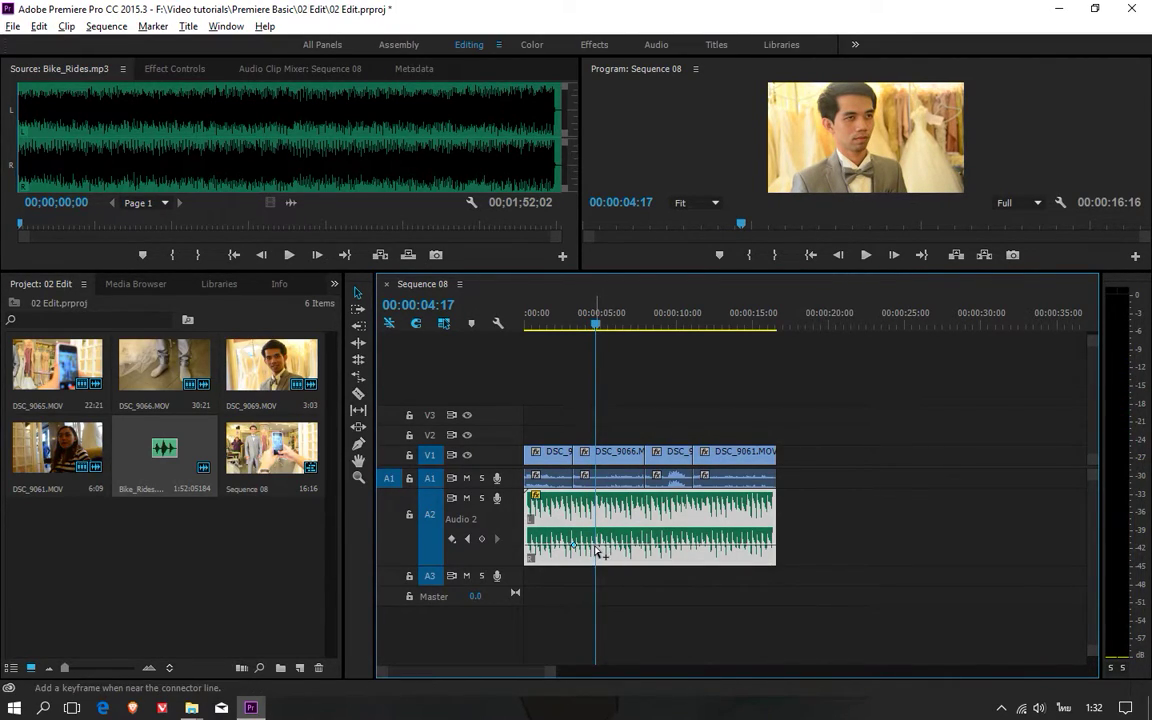
left_click(600, 549, "ctrl")
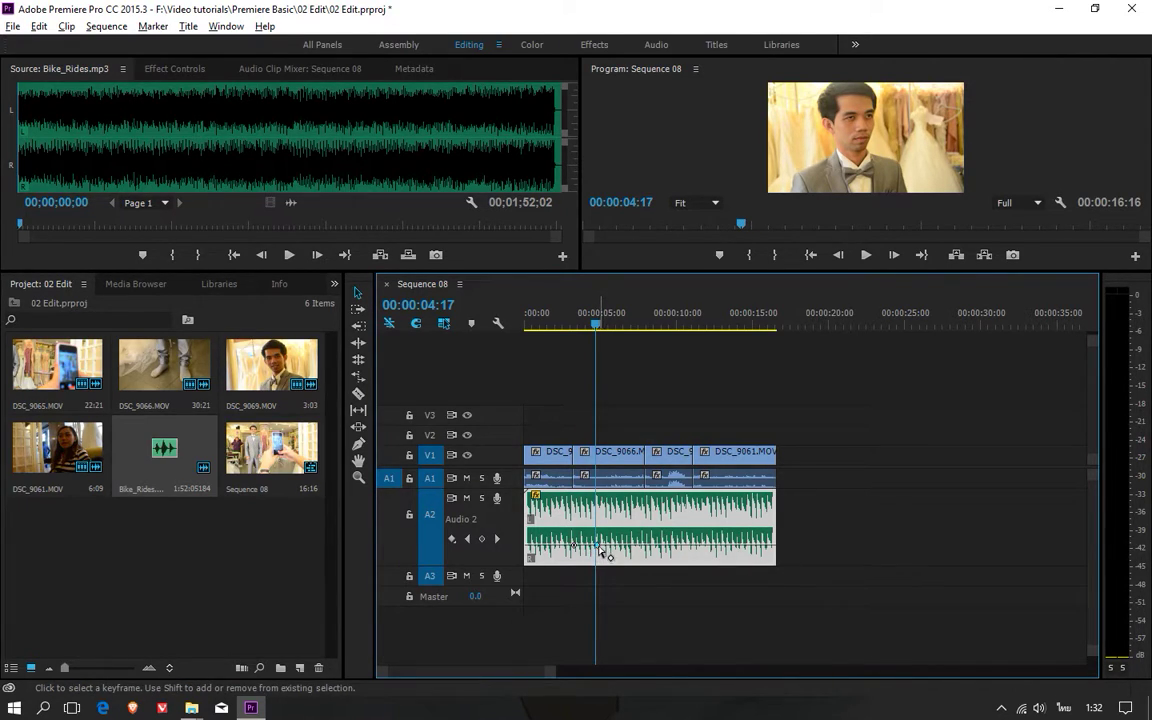
left_click_drag(600, 549, 598, 542)
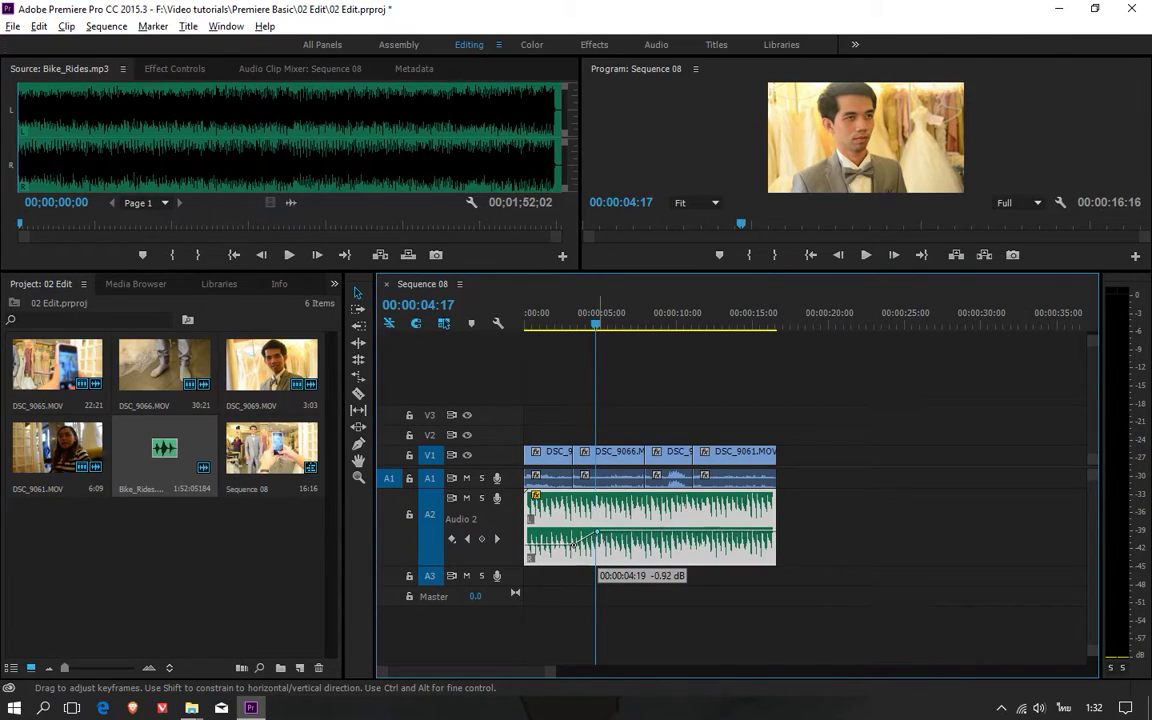
left_click_drag(574, 545, 577, 547)
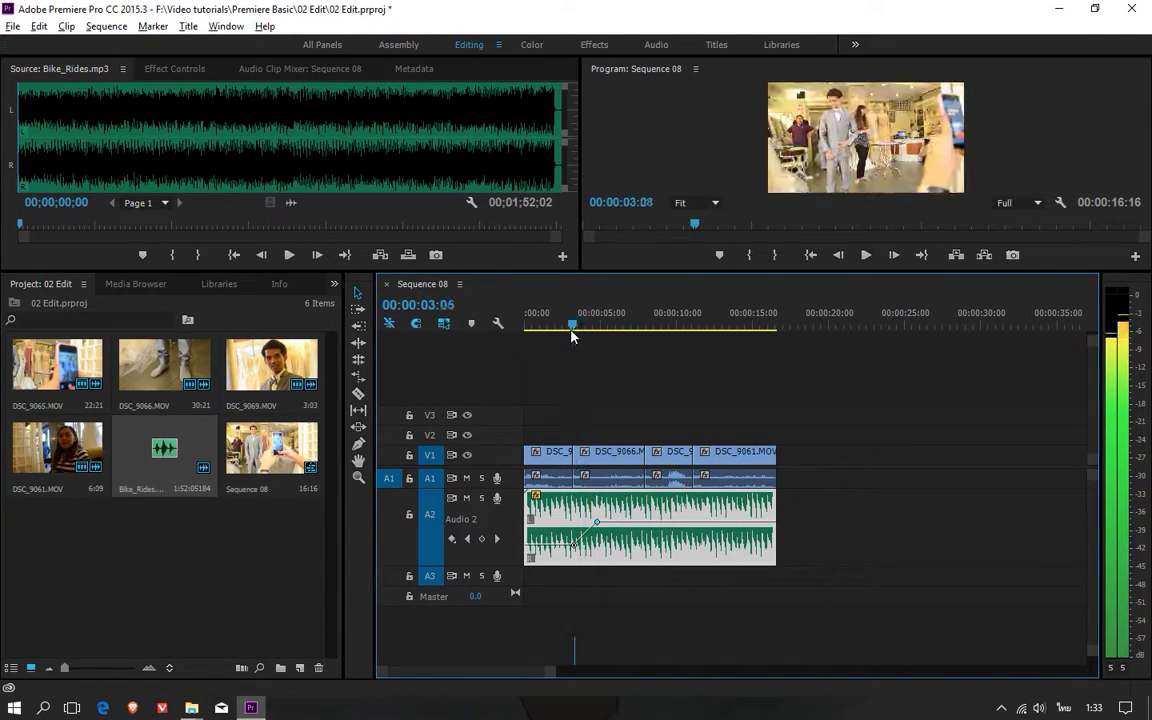
left_click_drag(597, 328, 557, 327)
key("space")
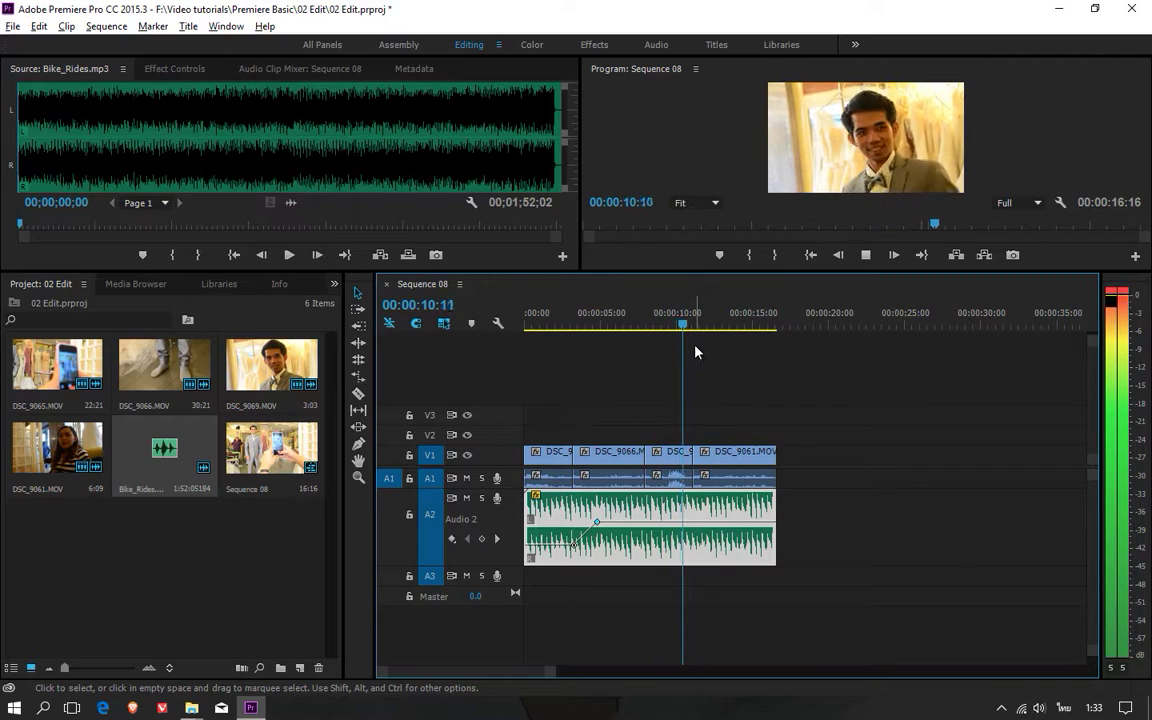
left_click(866, 255)
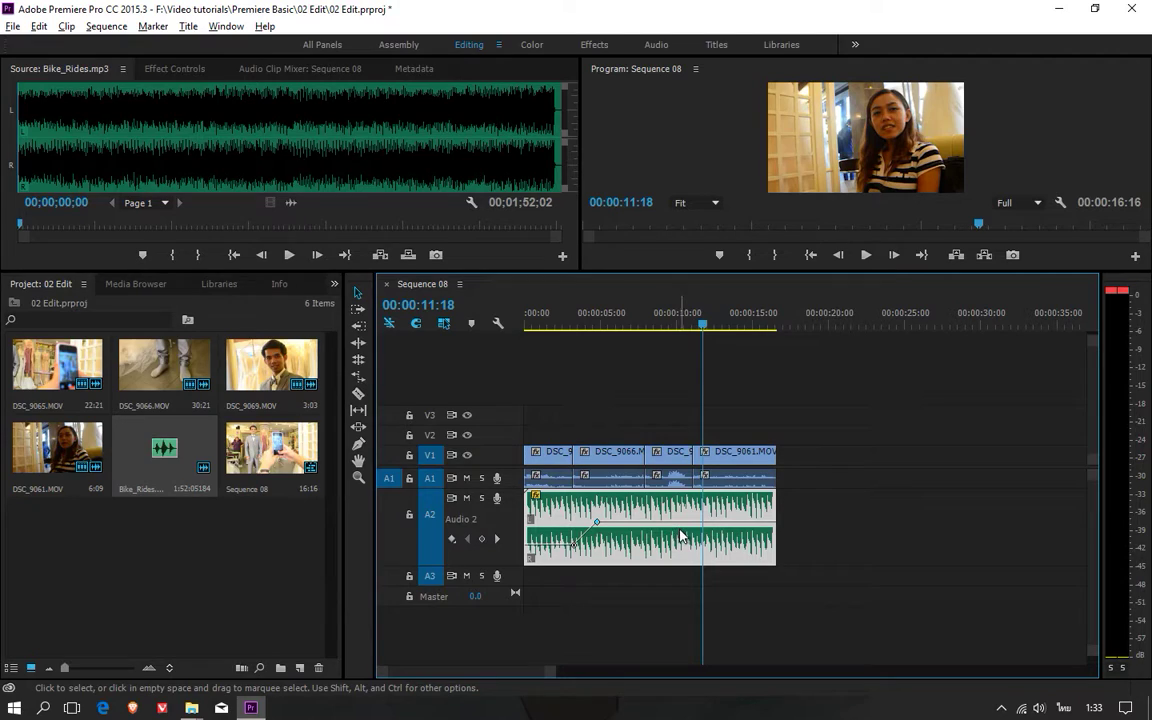
Add a keyframe near 12 seconds and pull it down to fade the music out
left_click(686, 321)
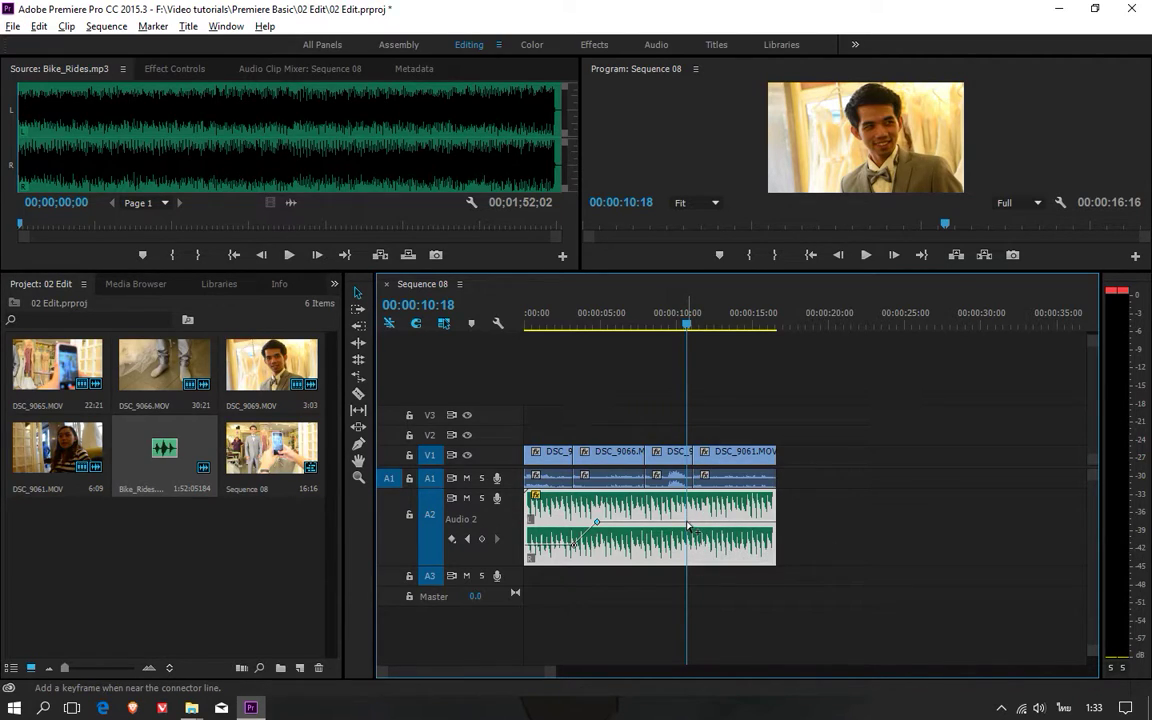
mouse_move(689, 527)
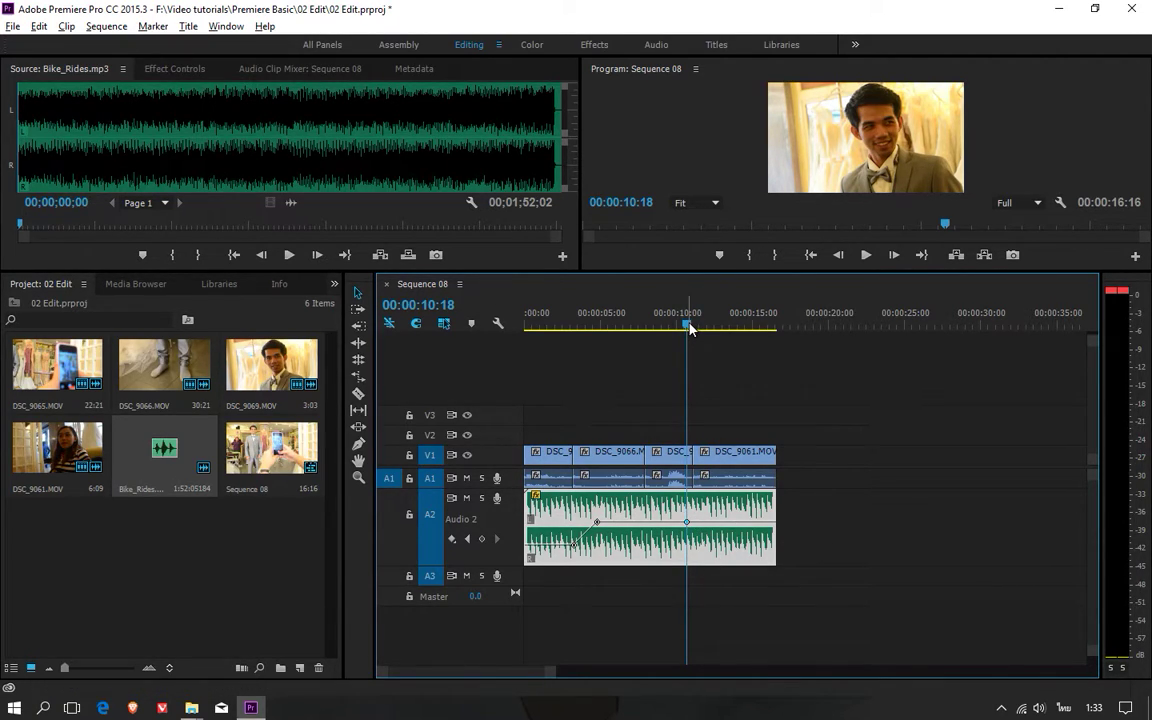
left_click_drag(690, 328, 712, 338)
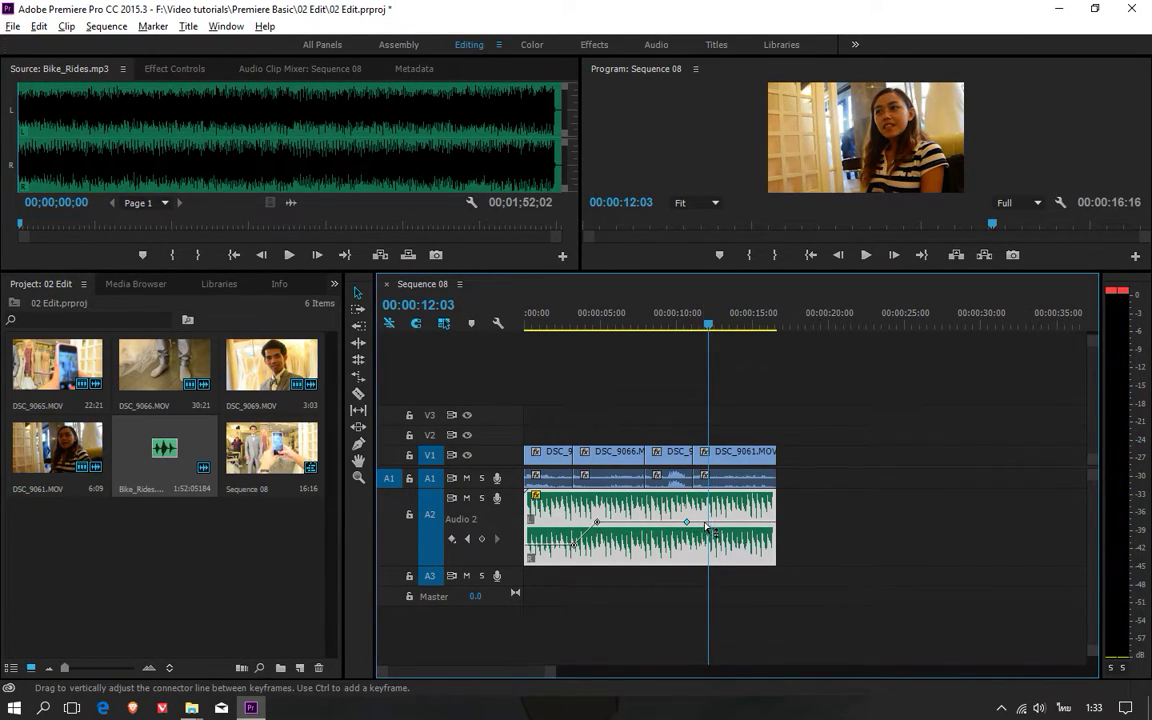
left_click(705, 522, "ctrl")
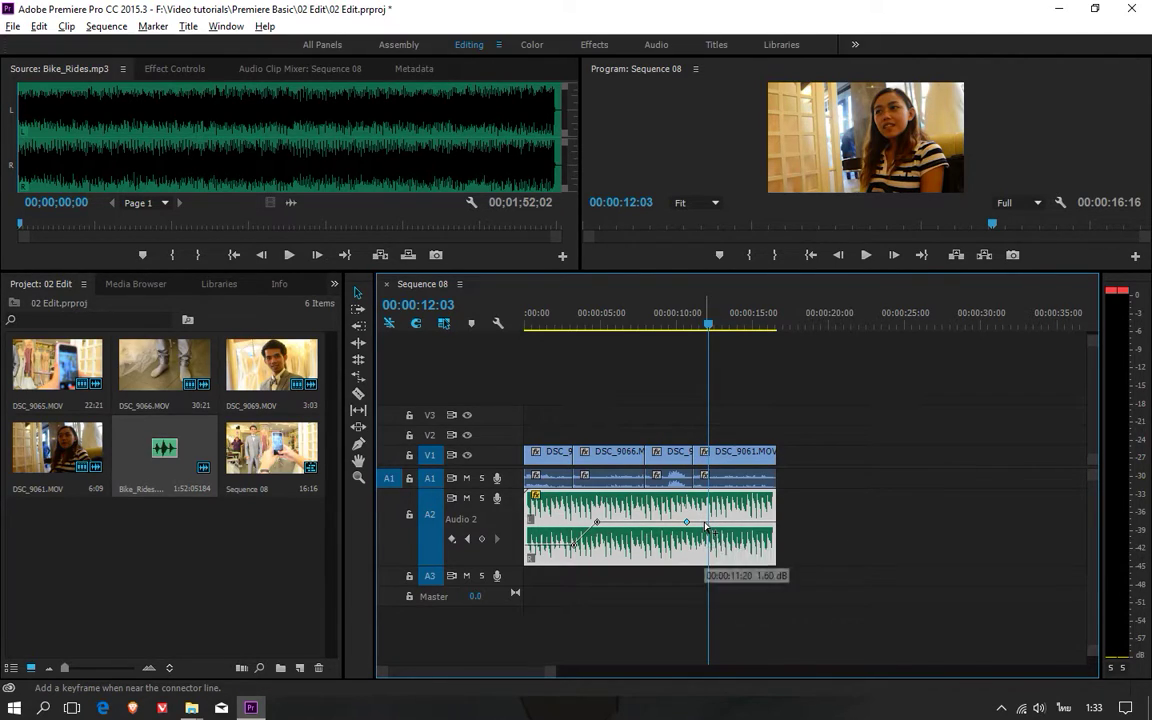
left_click_drag(705, 522, 704, 551)
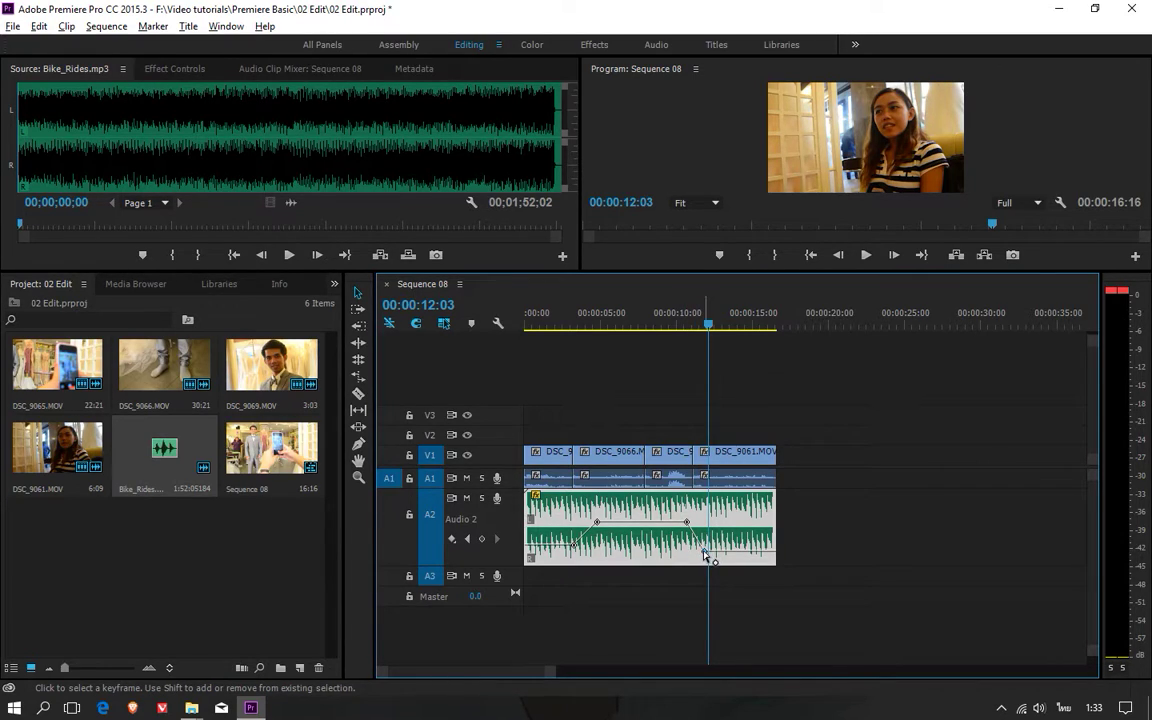
Play and scrub through the fade-out, then return to the sequence start
left_click_drag(707, 329, 666, 331)
key("space")
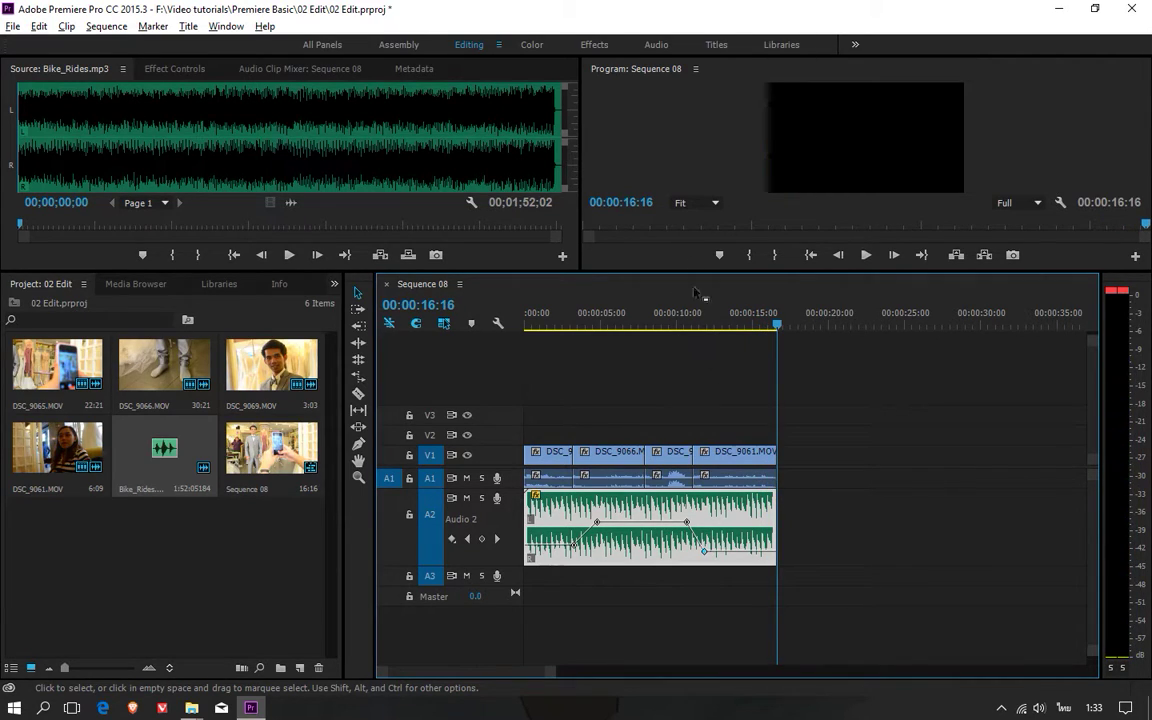
left_click(766, 437)
left_click_drag(537, 322, 735, 345)
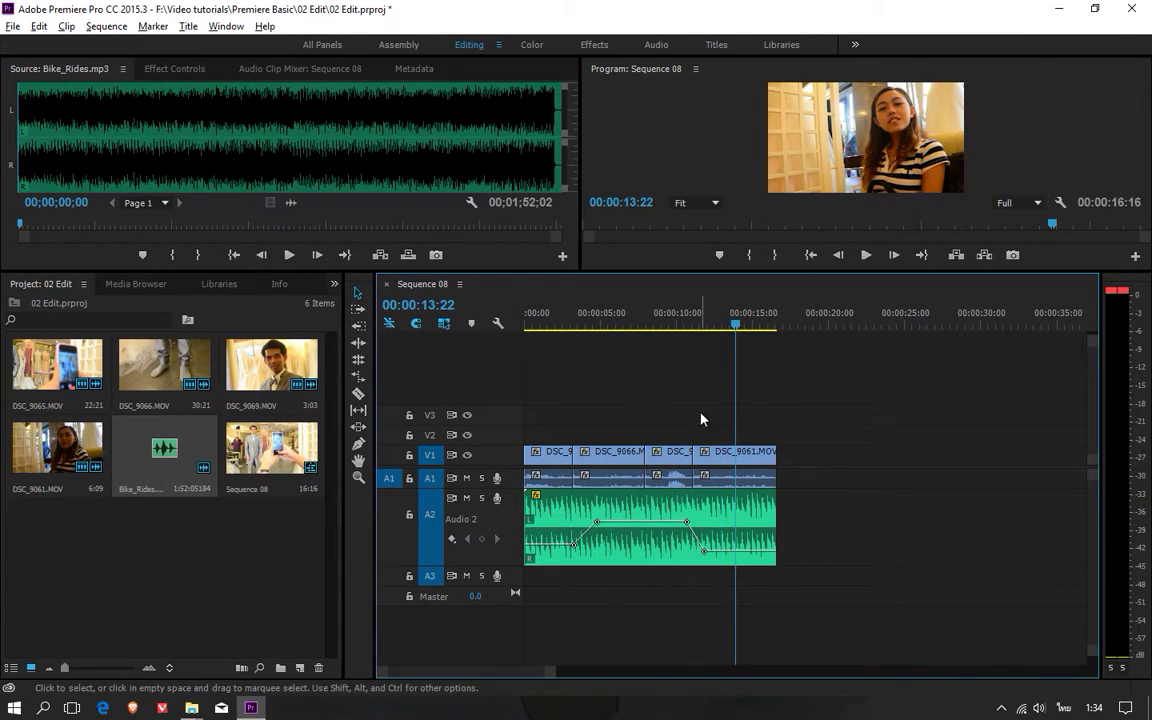
left_click_drag(612, 321, 496, 329)
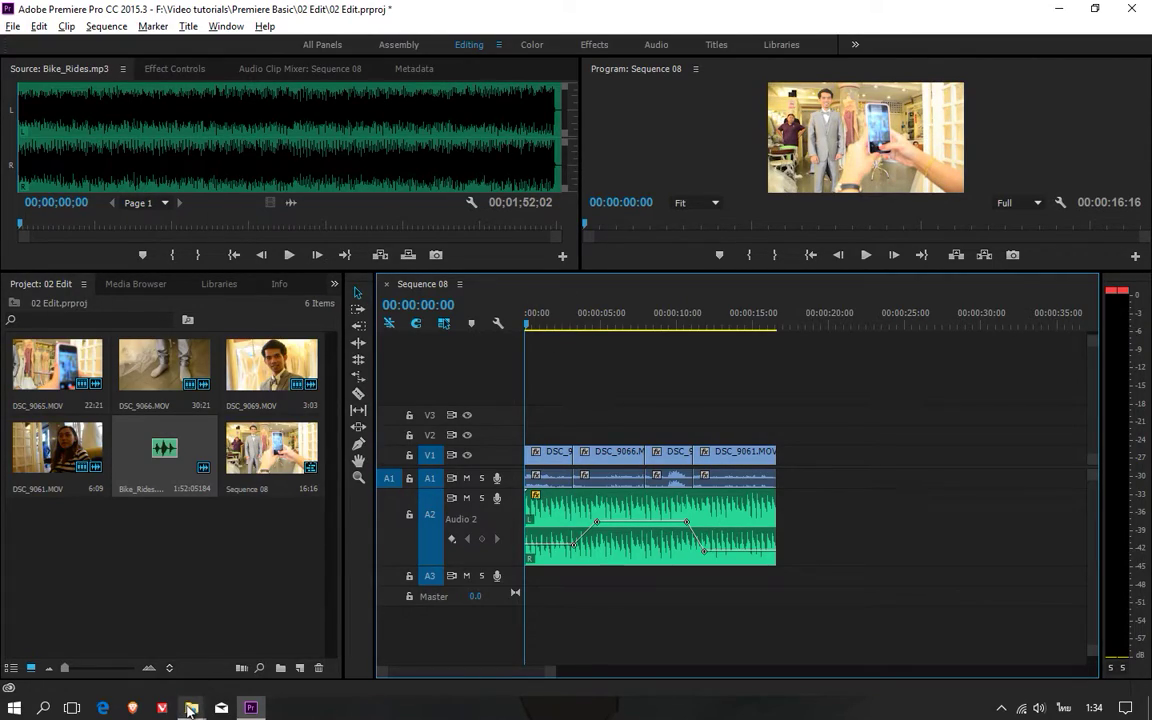
Browse to F: > Video tutorials > Premiere Basic > 02 Edit and drag the Thai-named PSD into Premiere
mouse_move(191, 708)
mouse_move(270, 651)
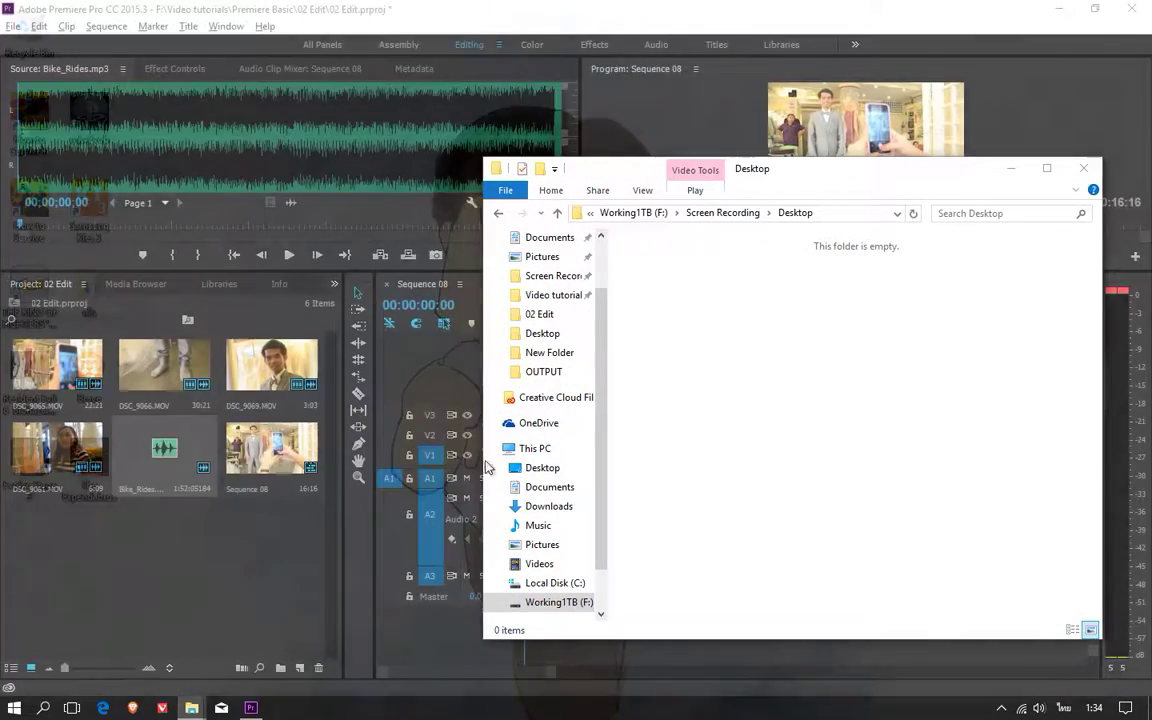
left_click(655, 213)
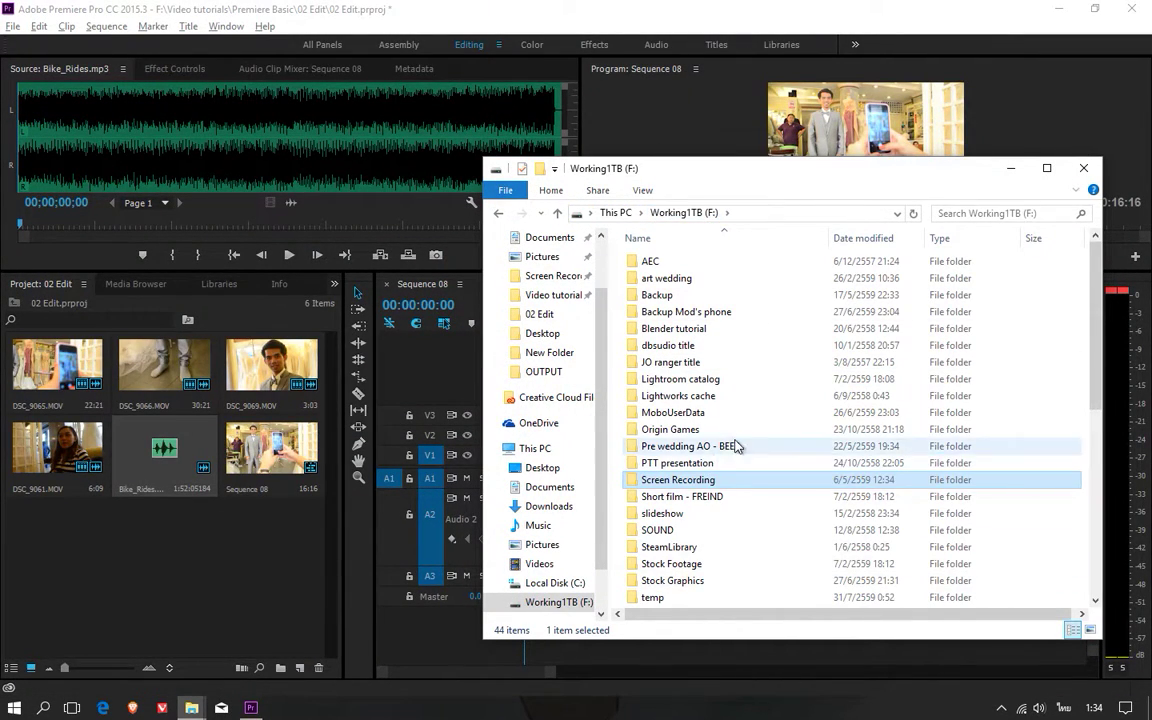
scroll(690, 460, "down", 1)
scroll(735, 490, "down", 2)
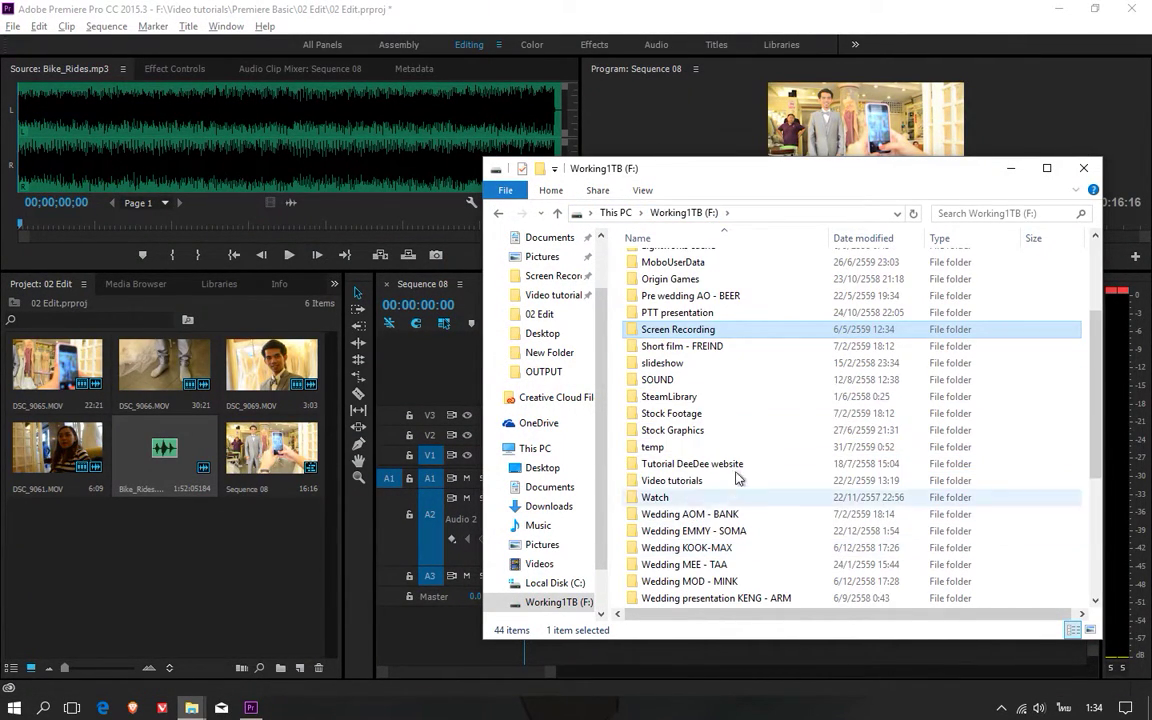
double_click(703, 481)
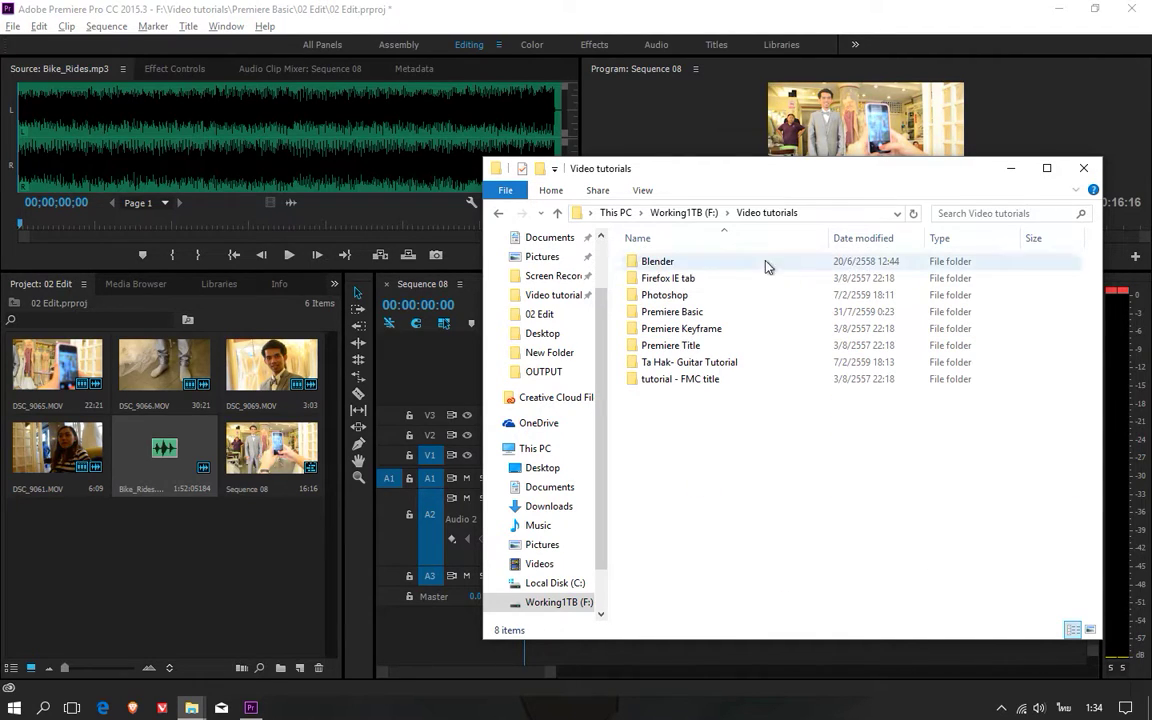
double_click(707, 312)
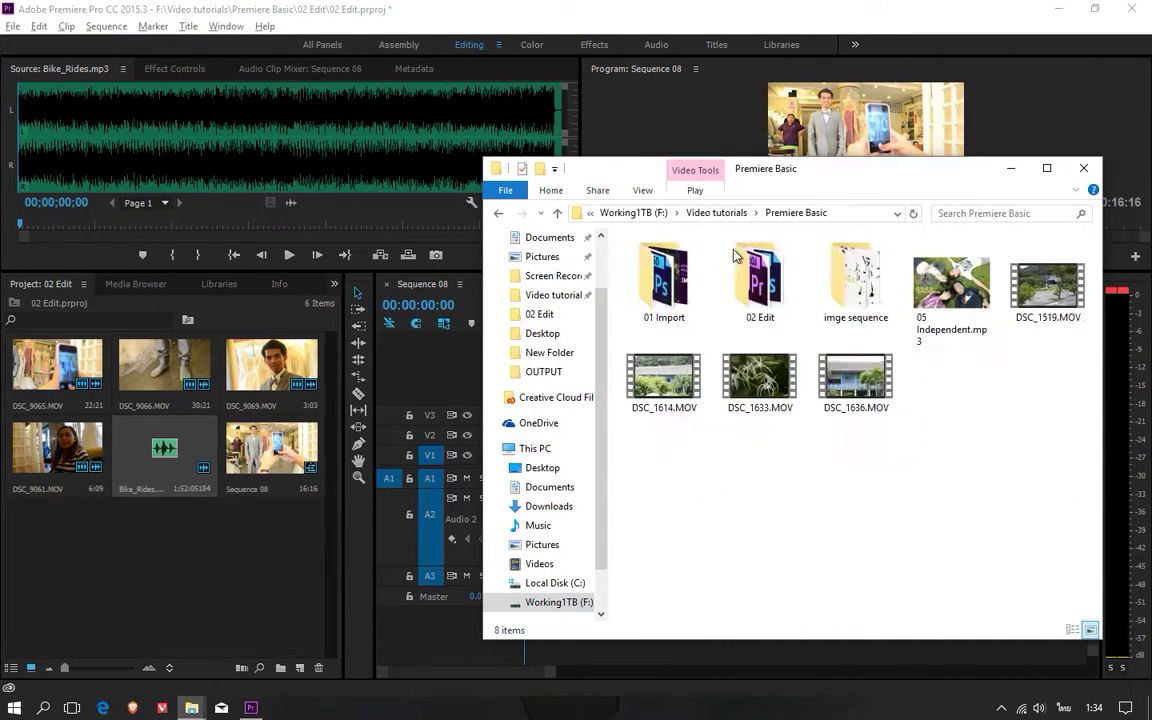
double_click(755, 265)
left_click(688, 314)
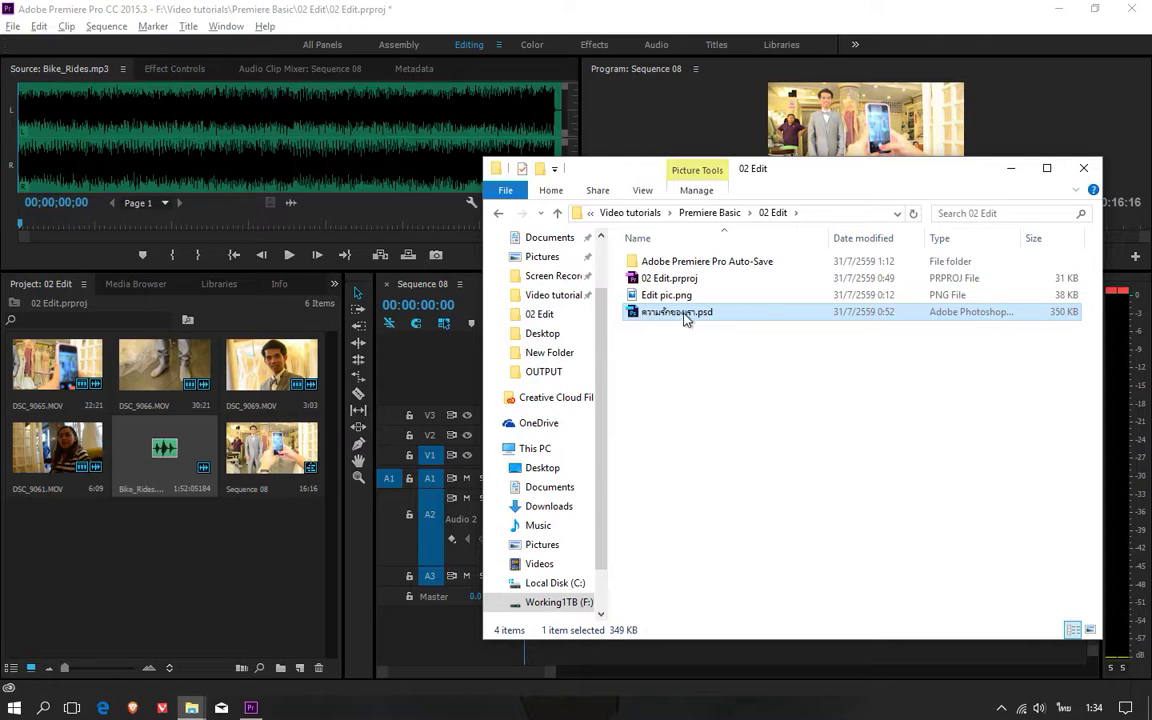
left_click_drag(680, 317, 215, 581)
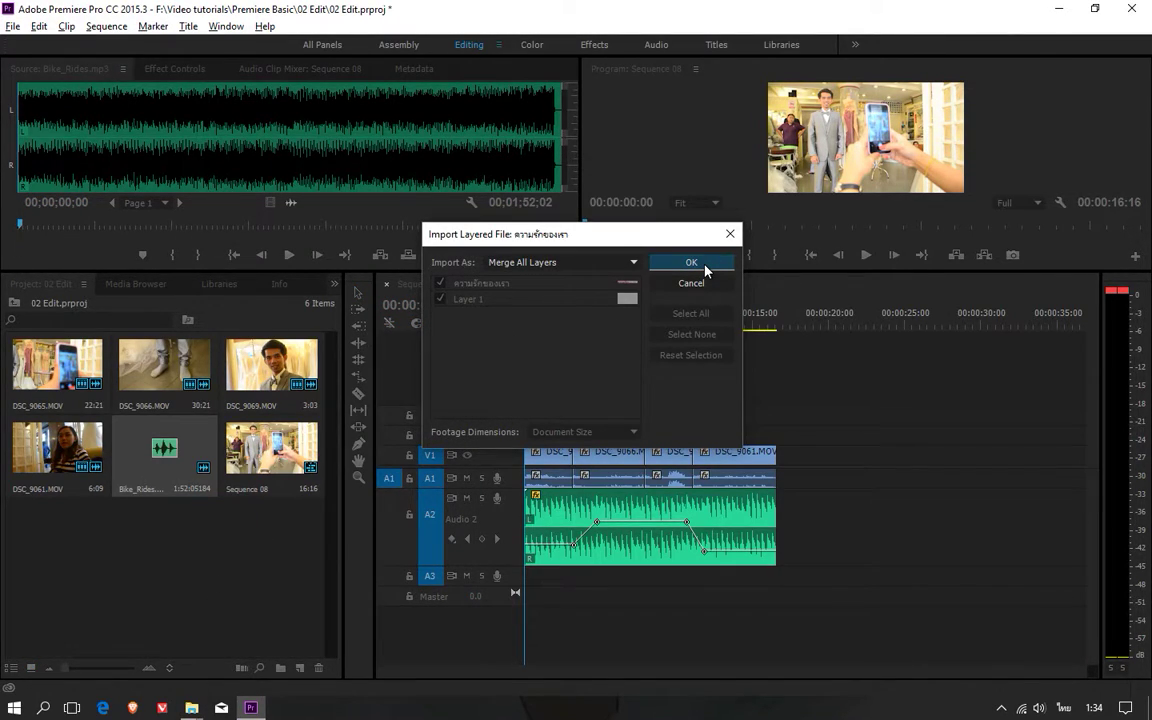
Import the PSD with merged layers, preview it, and shift all sequence clips later
left_click(706, 268)
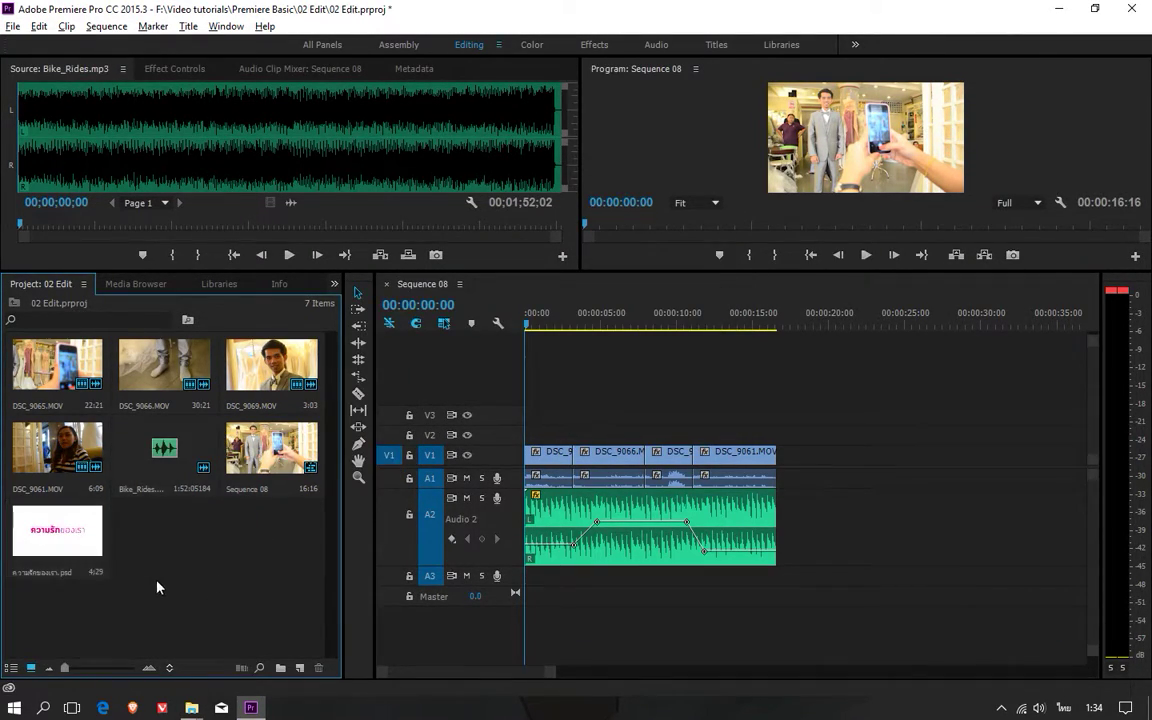
double_click(60, 533)
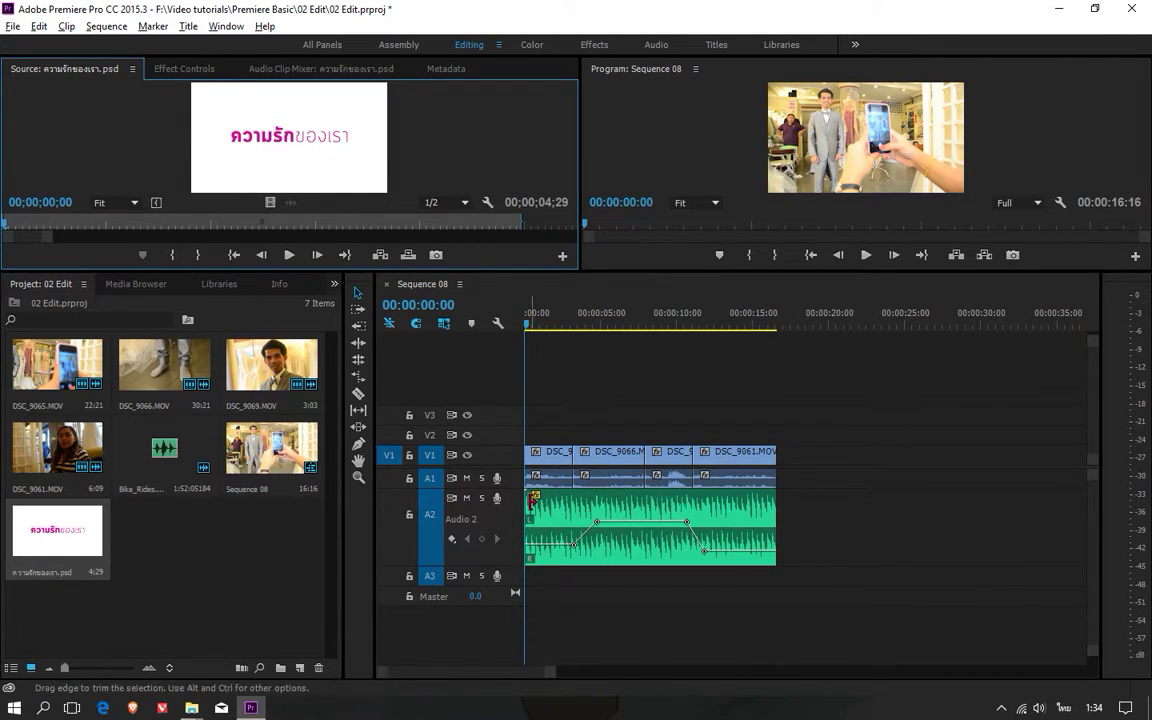
left_click(843, 403)
left_click_drag(854, 400, 517, 625)
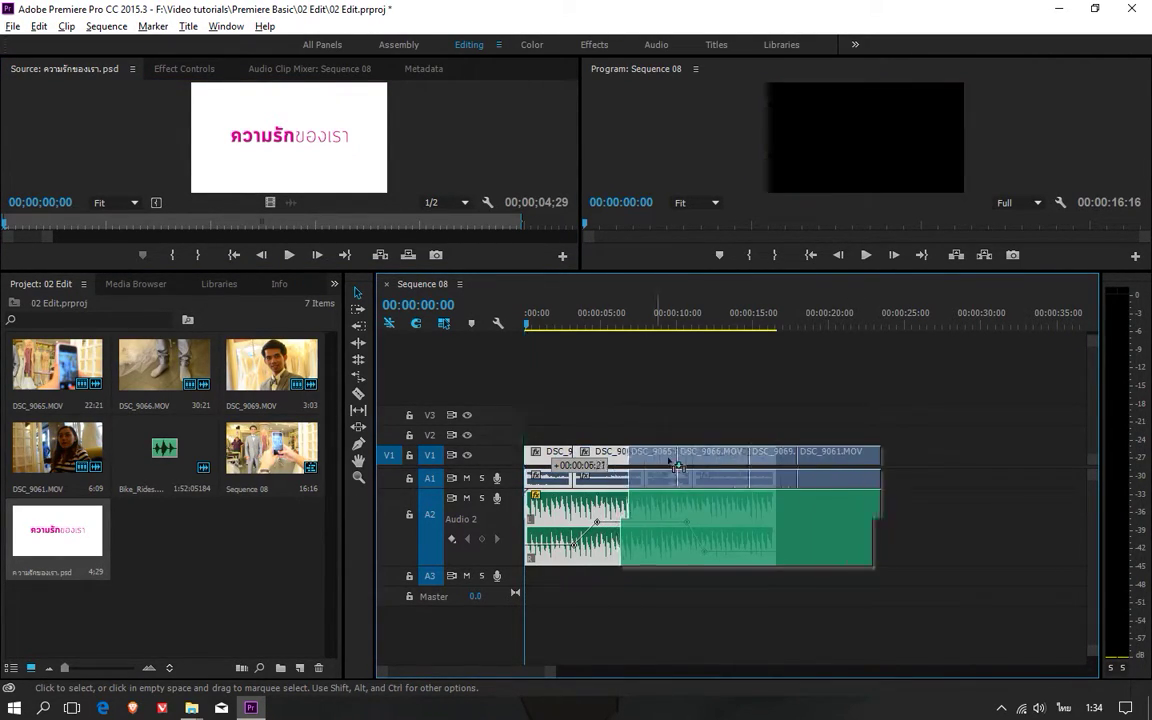
left_click_drag(562, 458, 730, 458)
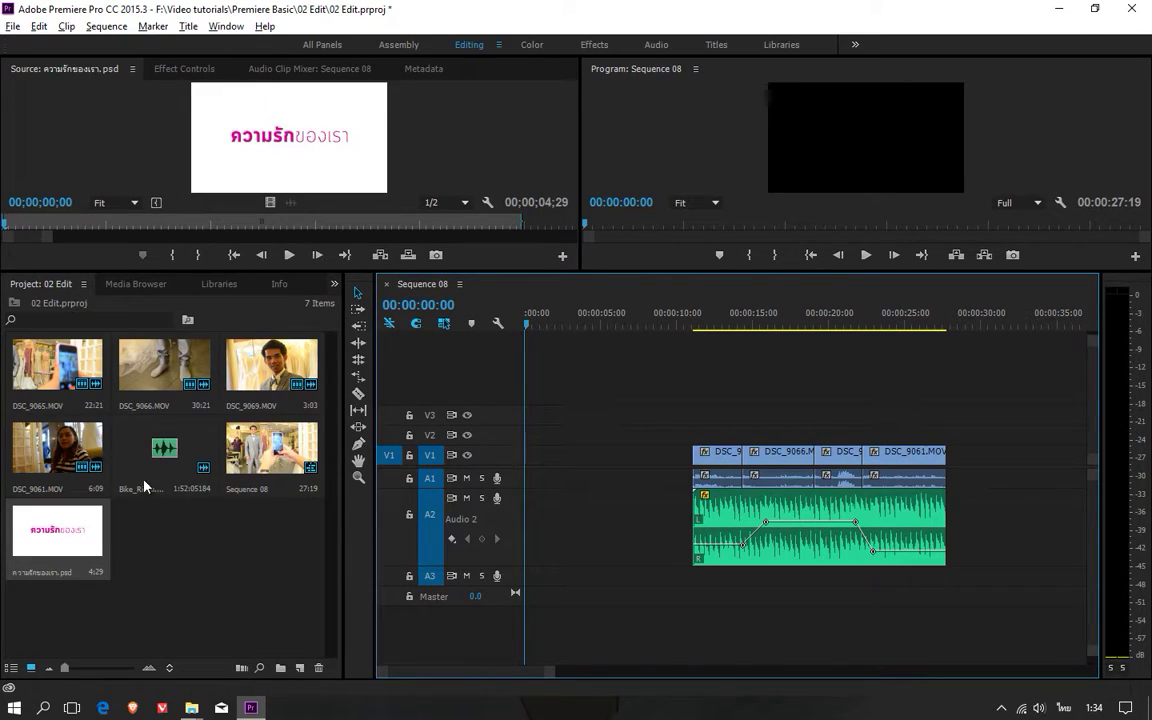
Place the pink Thai title card at 0s on V1 and move the clips up against it
left_click(67, 541)
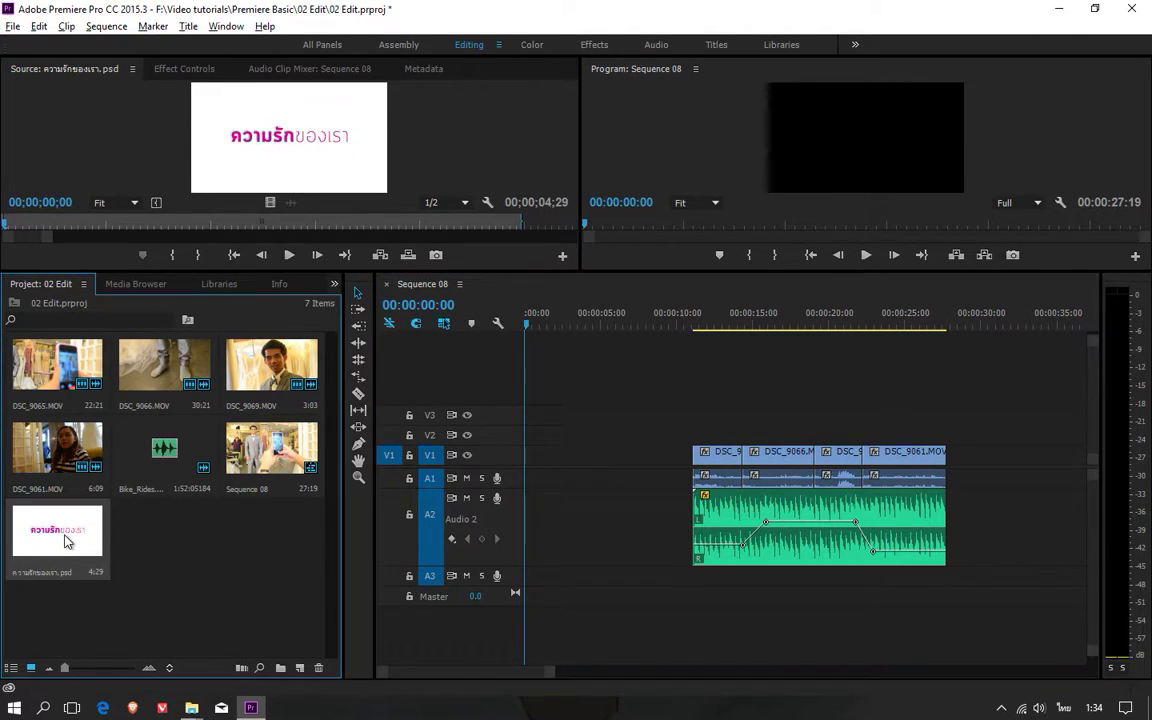
left_click_drag(322, 470, 520, 466)
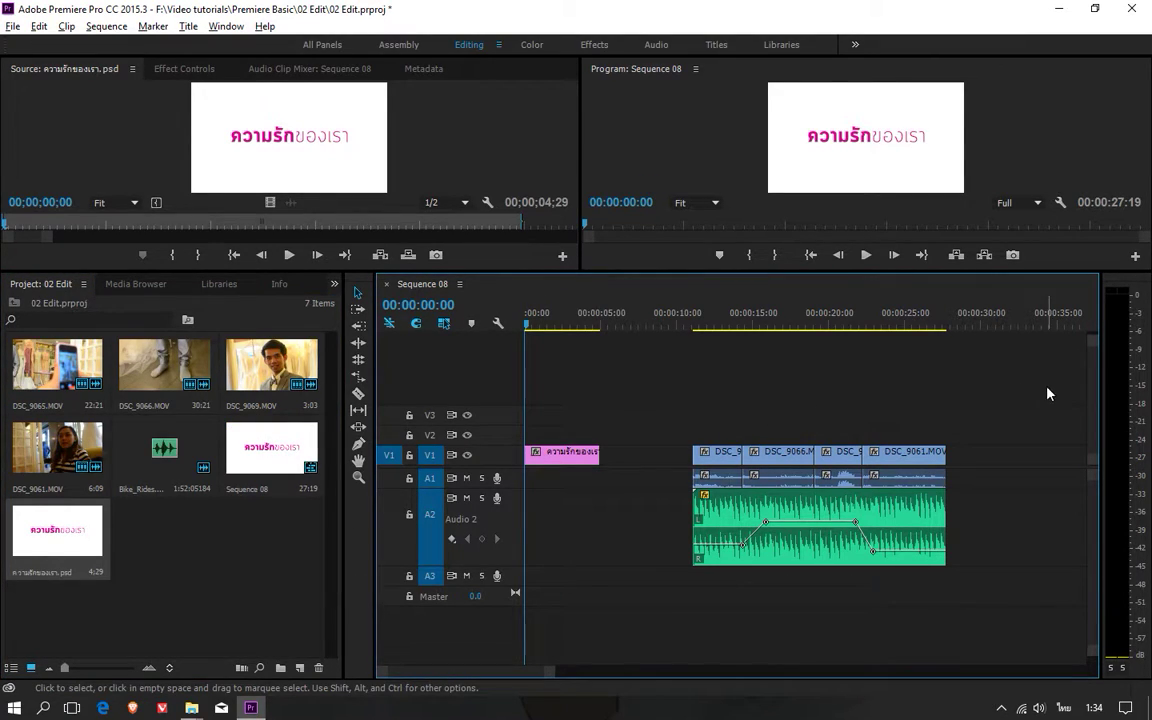
left_click_drag(923, 436, 703, 575)
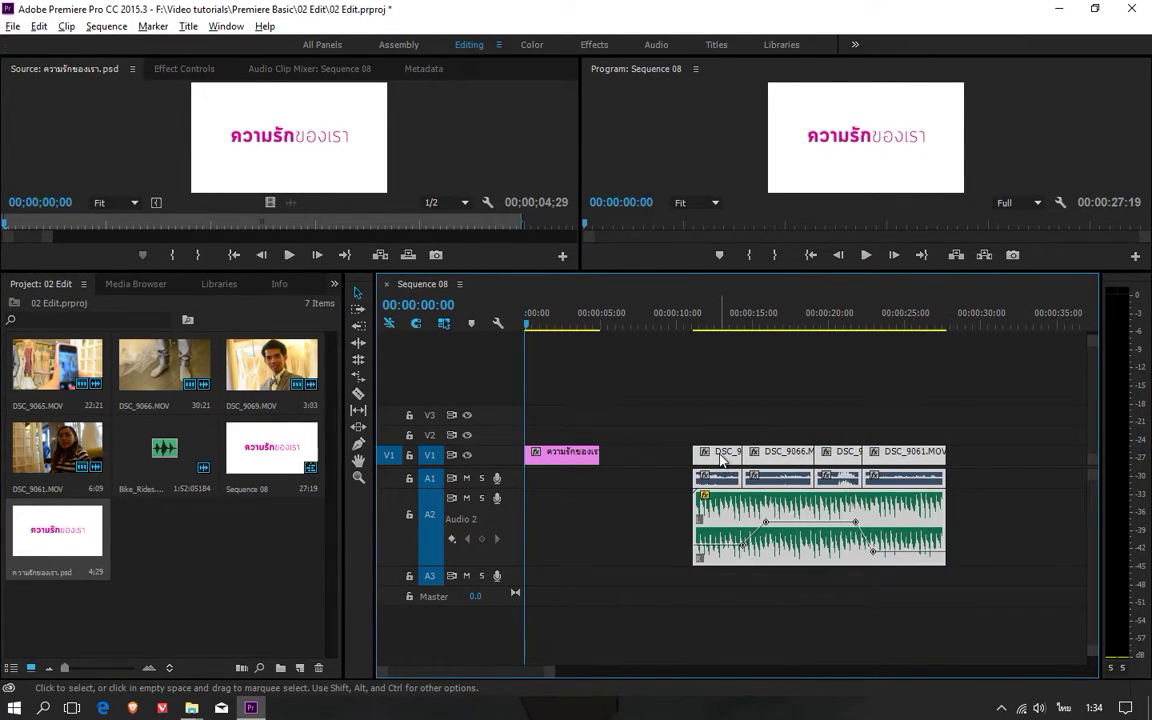
left_click_drag(721, 459, 628, 459)
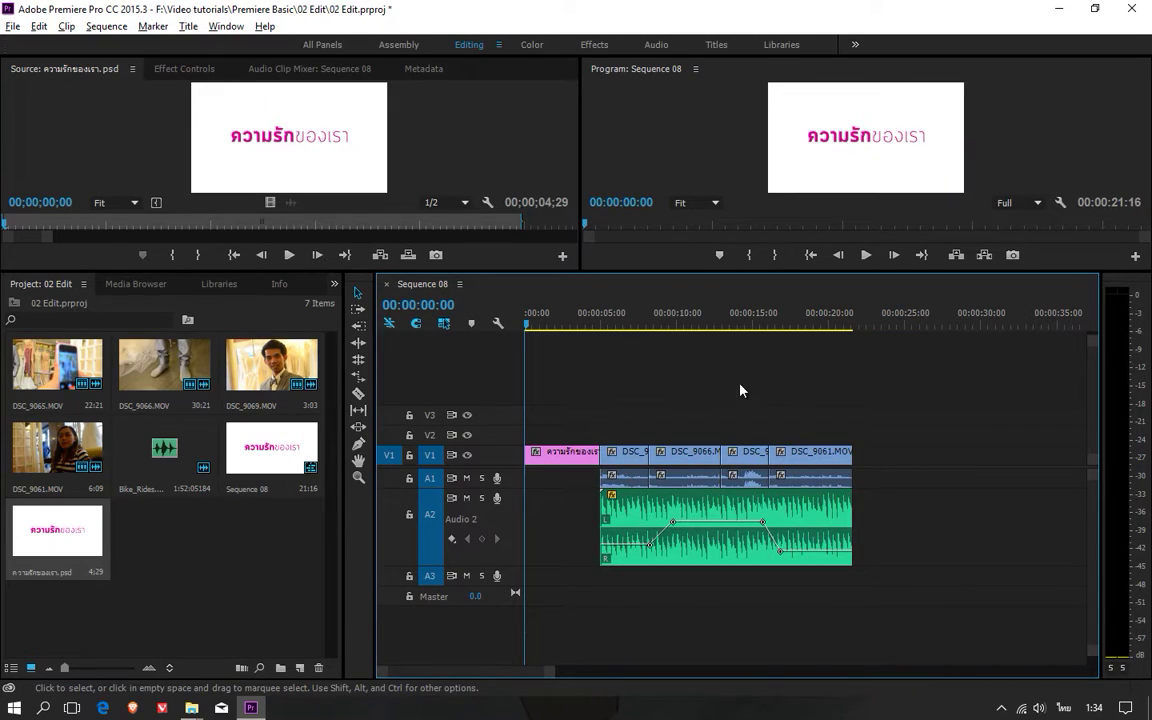
Play the sequence and trim the title card's out point to 00:00:03:18
left_click(863, 254)
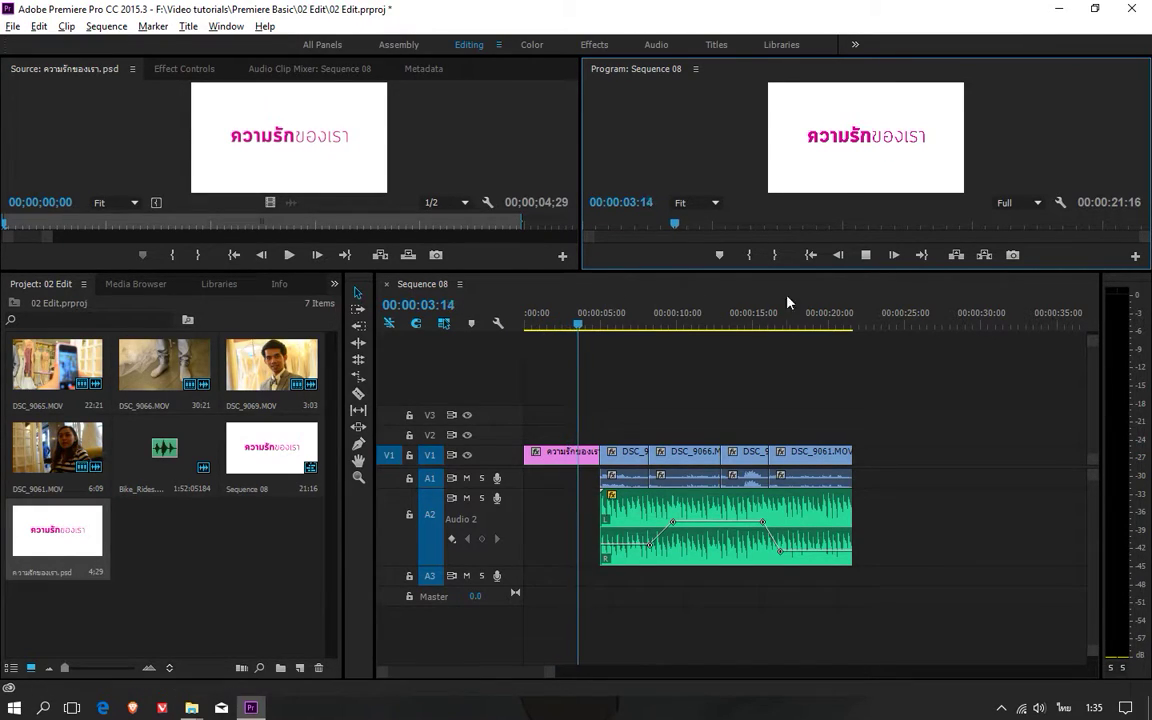
left_click(868, 255)
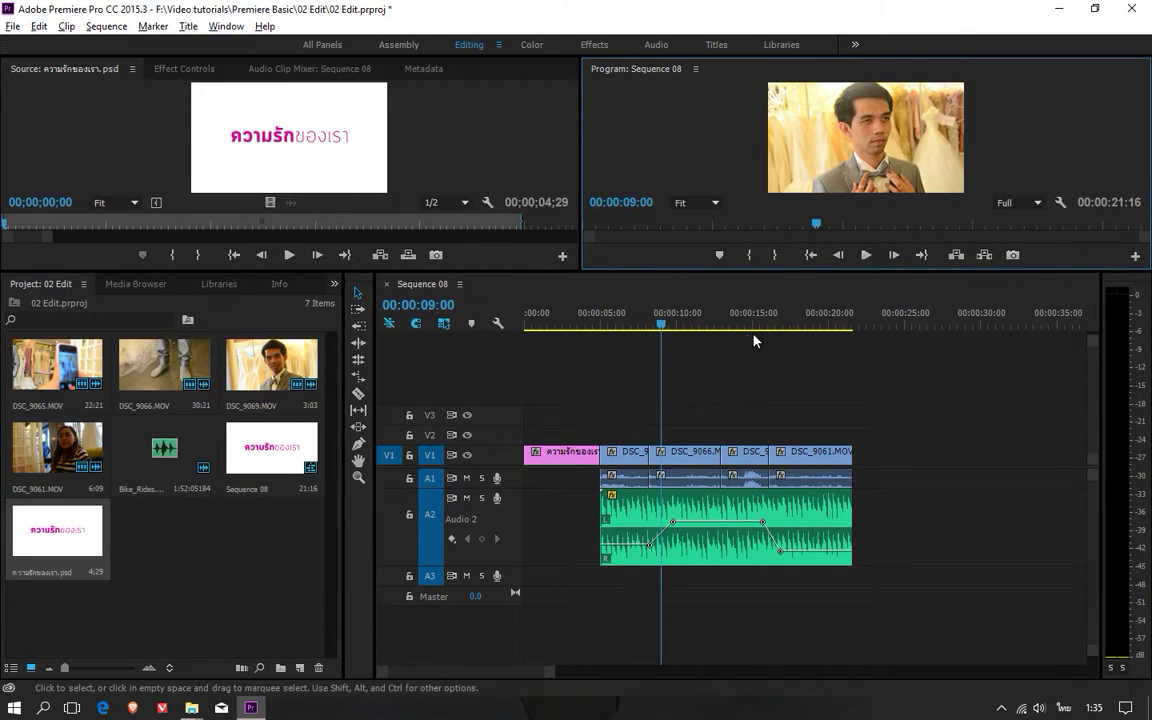
left_click_drag(598, 453, 579, 455)
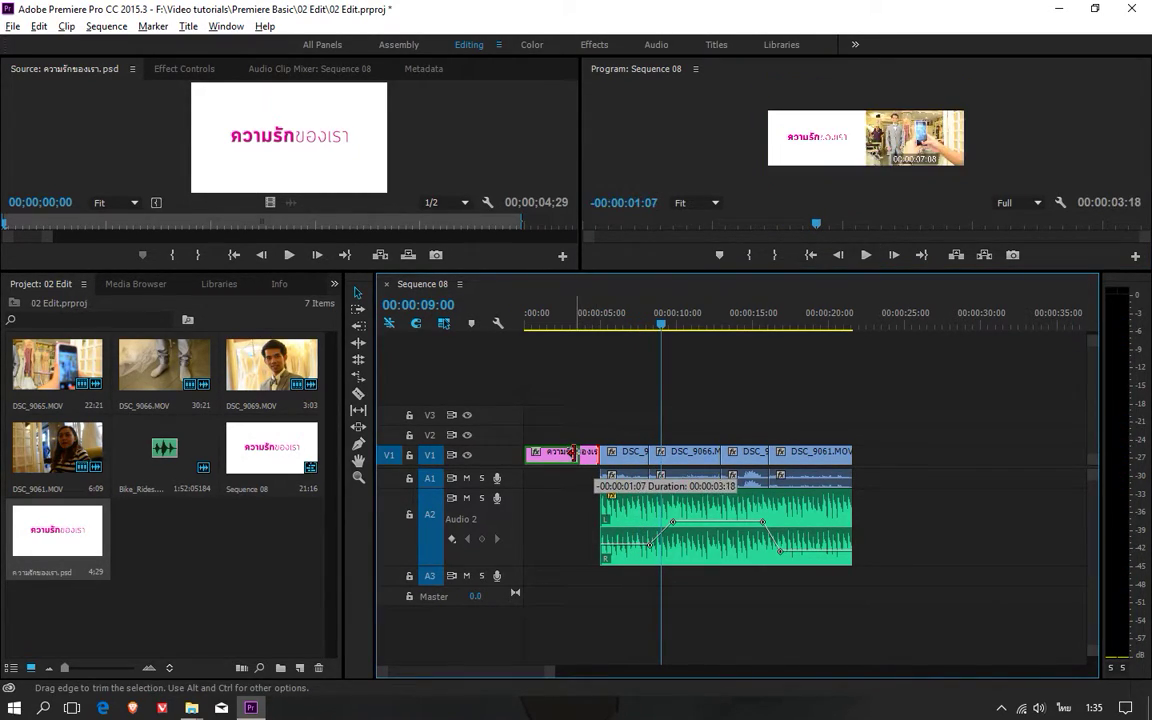
Start the music at 0s, close the gap after the title, and end the music with the last clip
left_click_drag(766, 402, 758, 440)
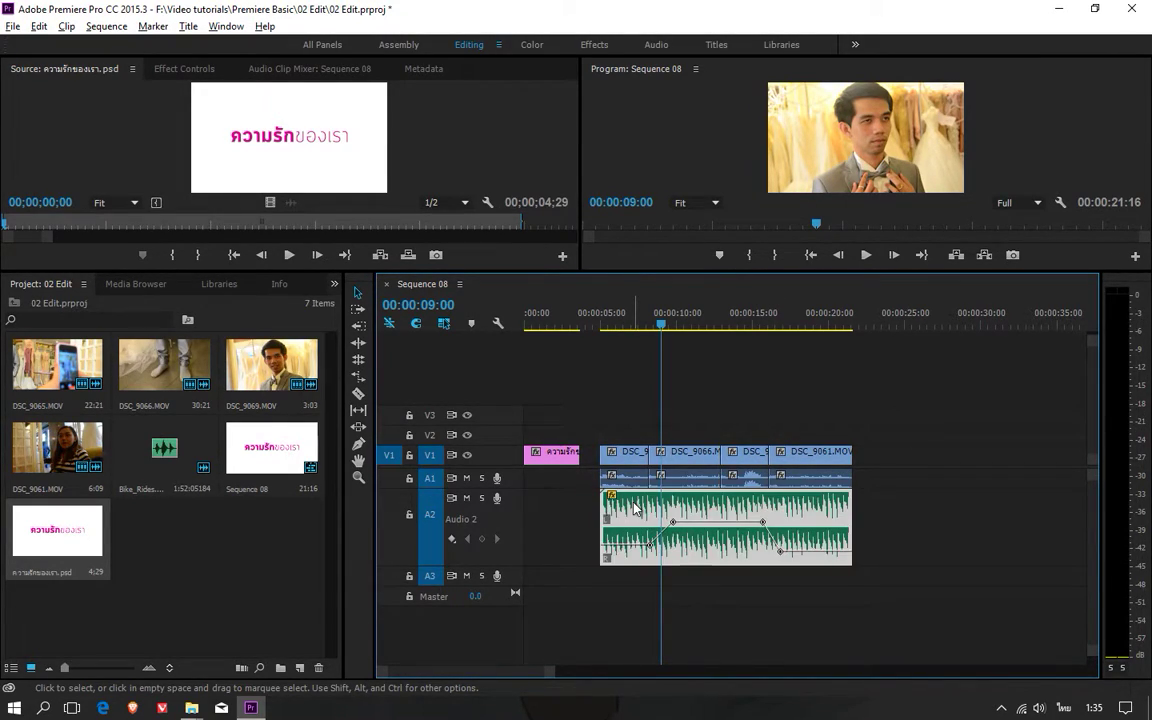
left_click_drag(634, 508, 560, 508)
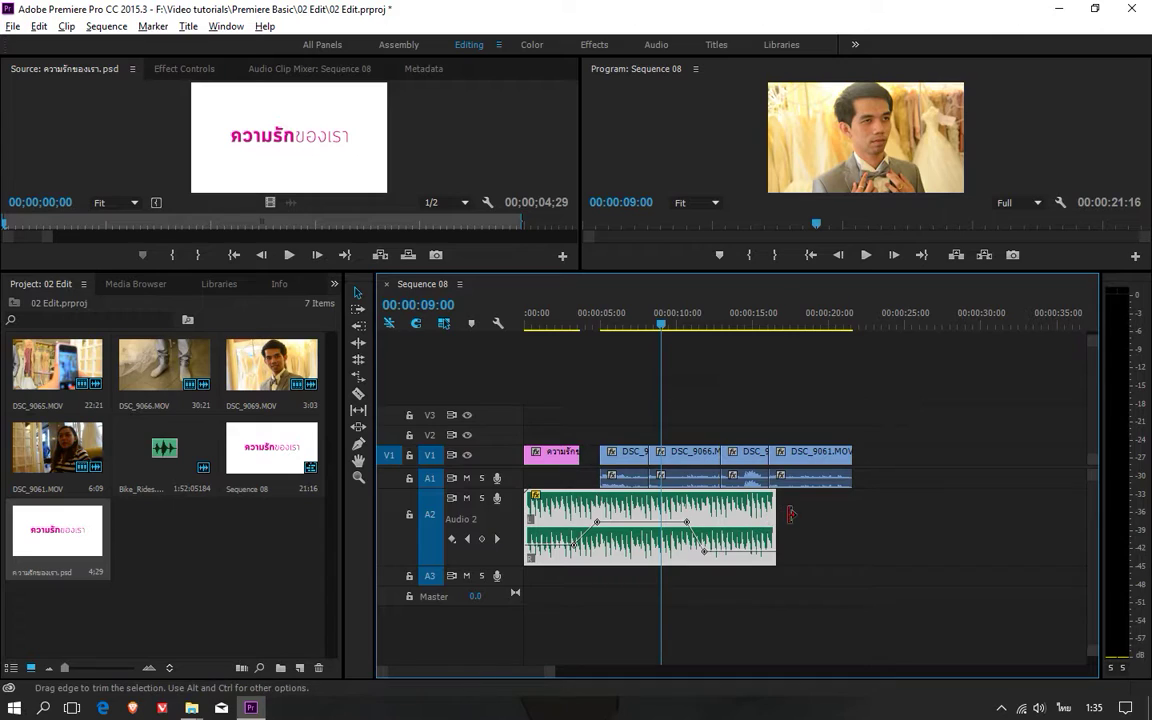
left_click_drag(782, 510, 852, 510)
left_click_drag(887, 441, 625, 452)
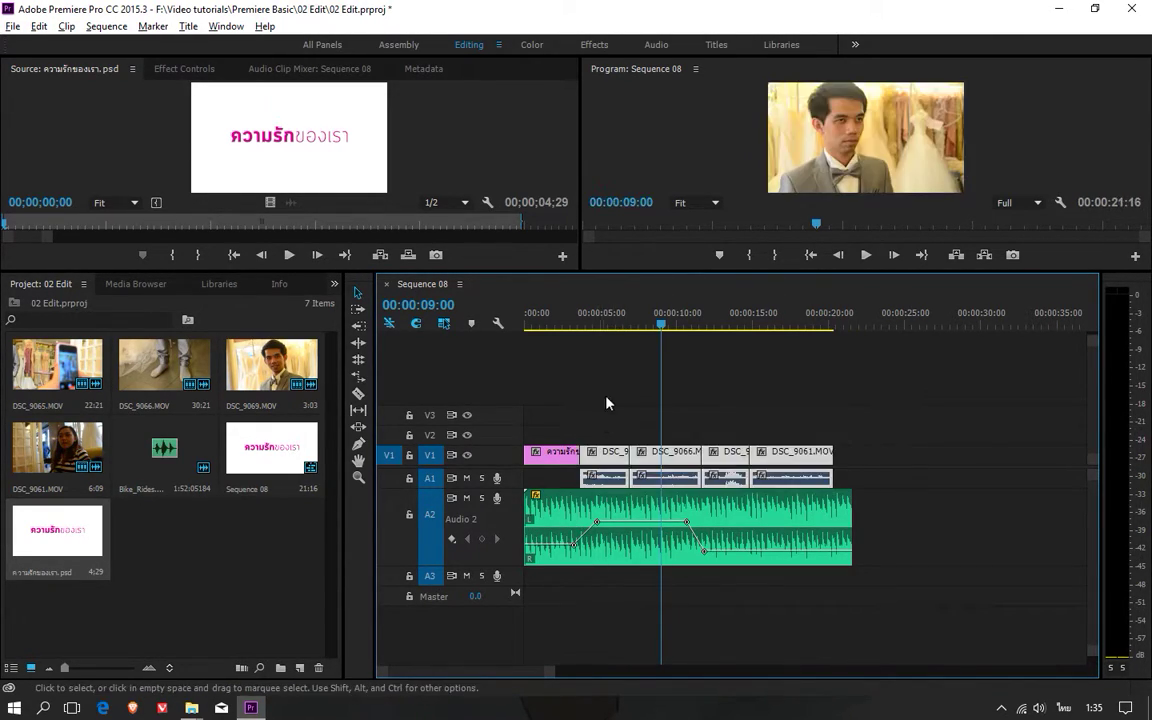
left_click_drag(852, 530, 832, 530)
left_click(593, 326)
key("Home")
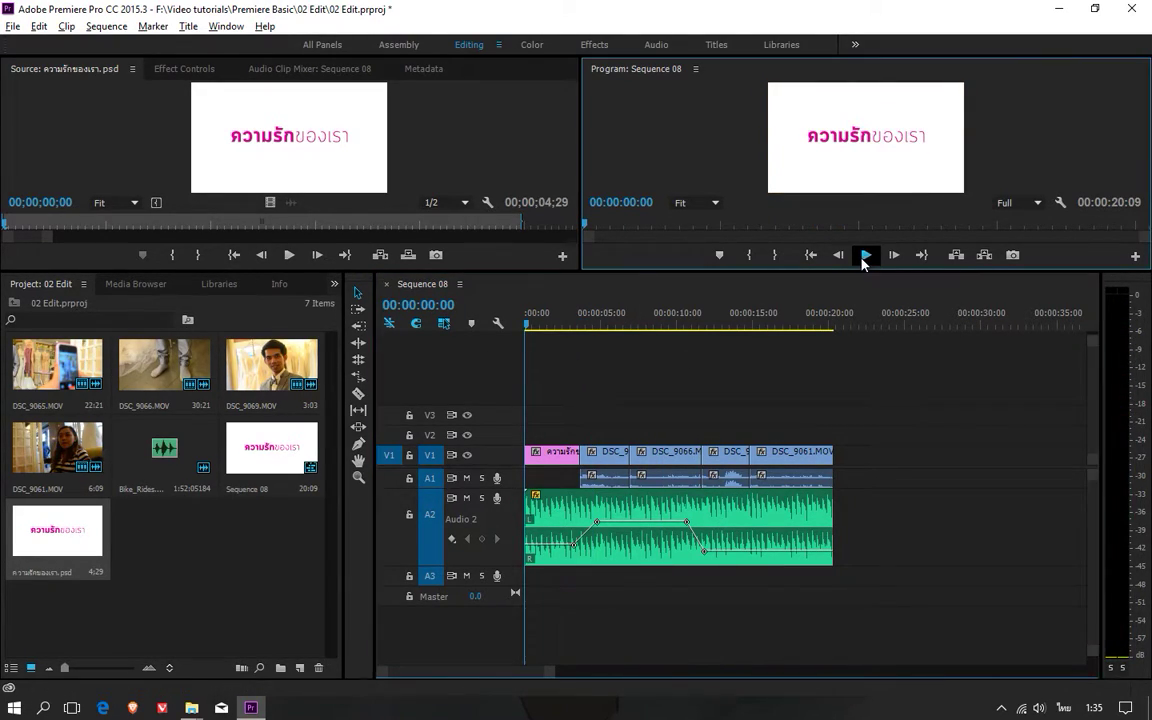
Enlarge the monitors, play the edit, and drag the fade-out to hold 1.03 dB until 00:00:14:06
left_click(865, 255)
left_click(865, 256)
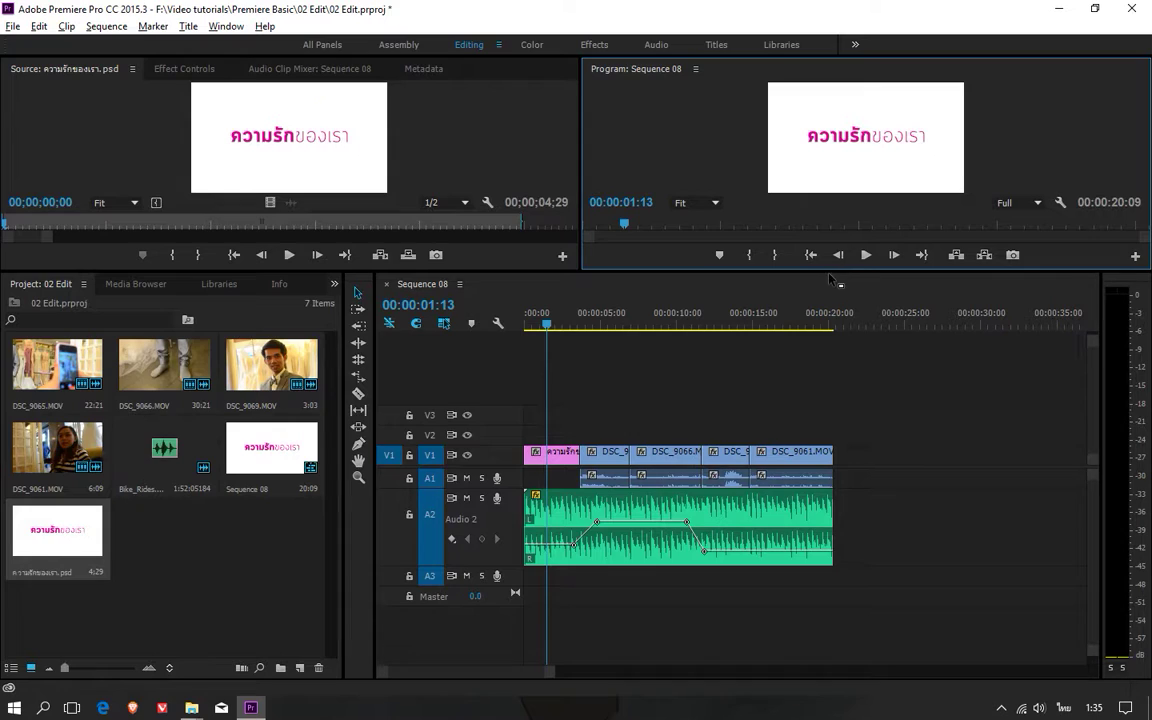
left_click_drag(834, 271, 865, 393)
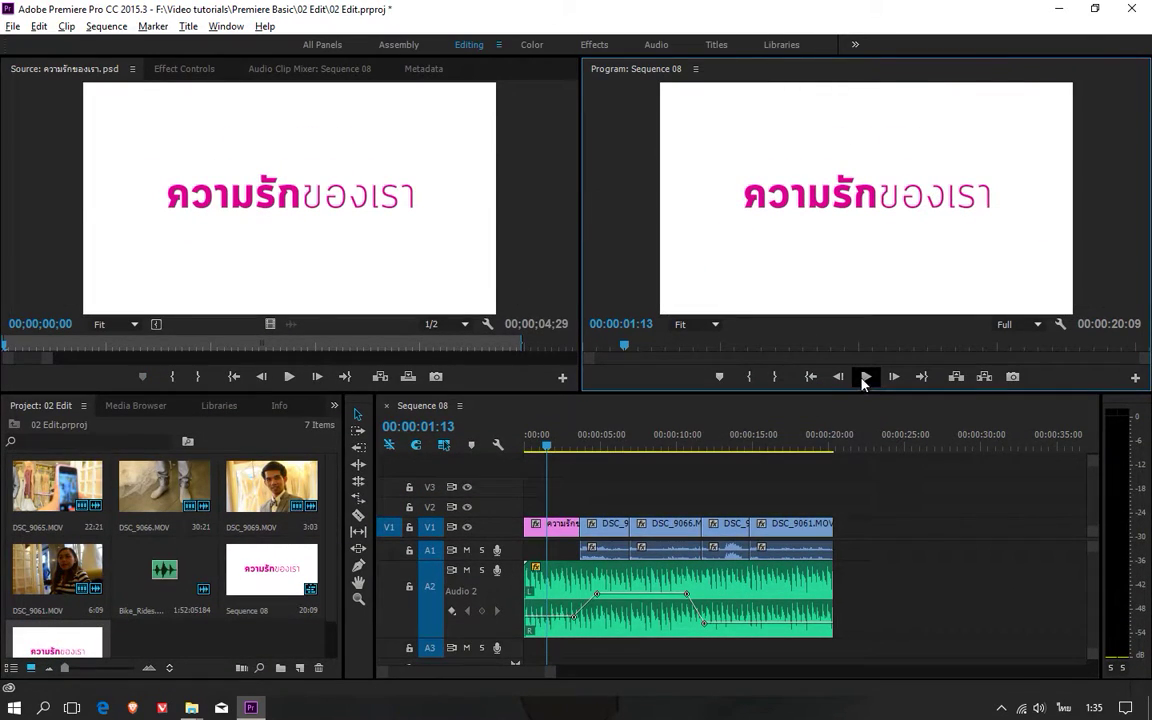
left_click(866, 377)
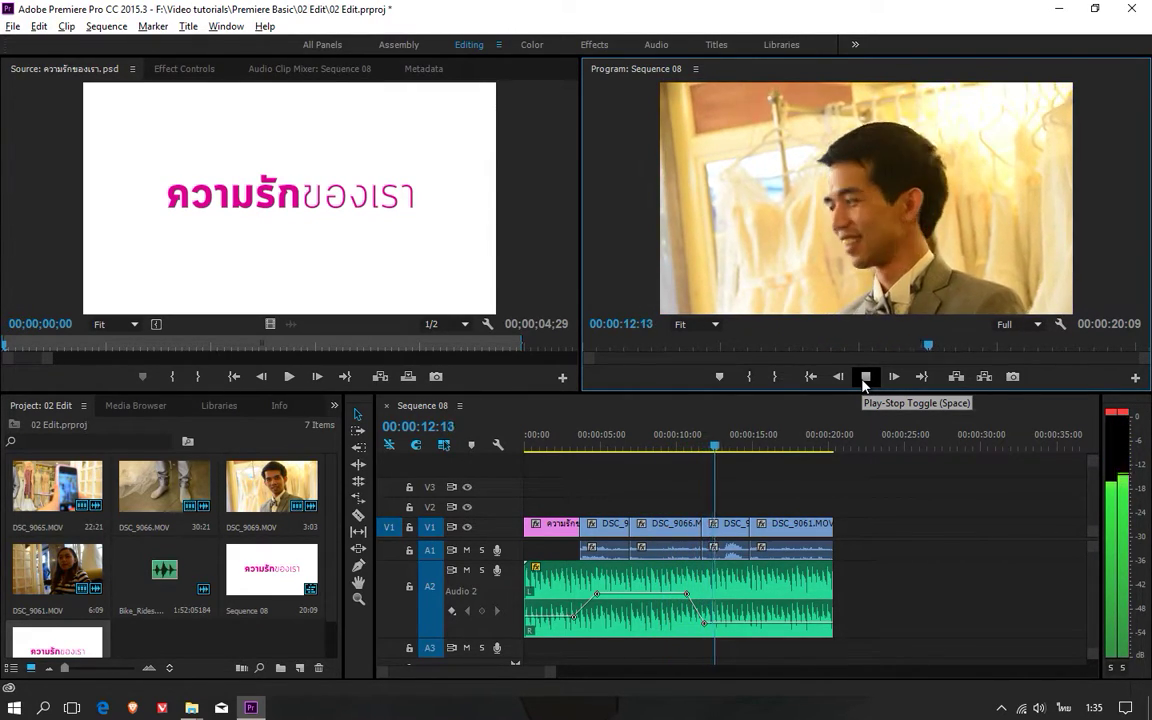
left_click(864, 380)
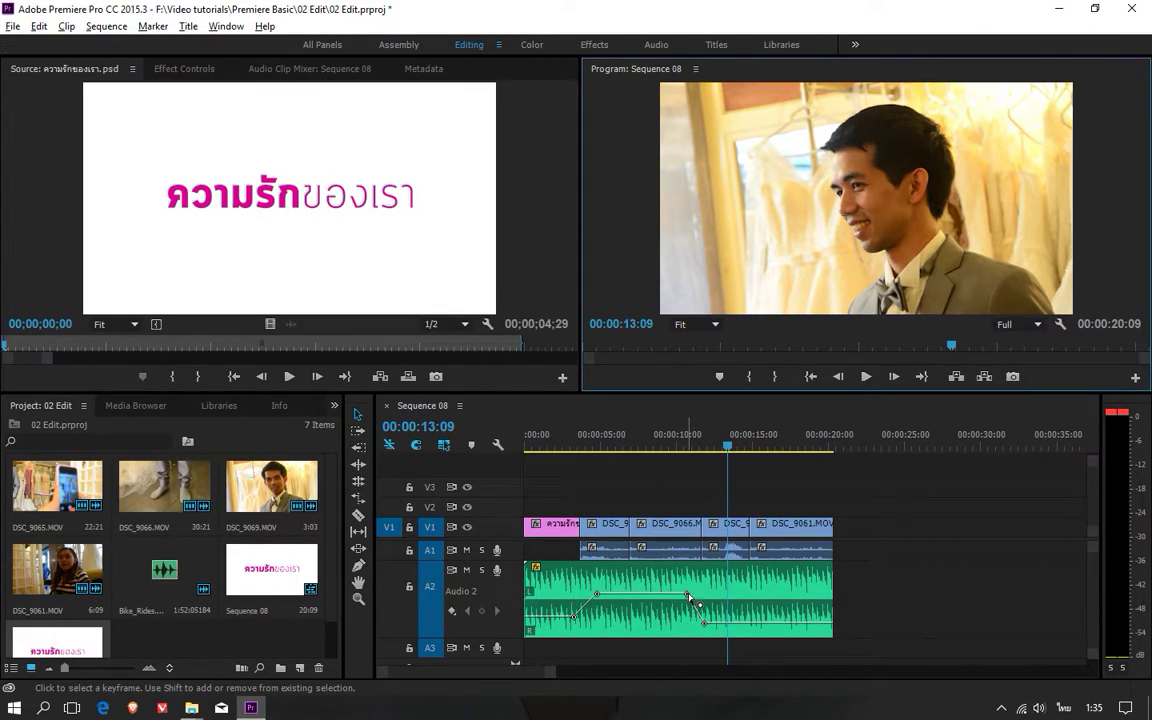
mouse_move(705, 624)
left_mouse_down()
mouse_move(740, 622)
mouse_move(749, 600)
left_mouse_up()
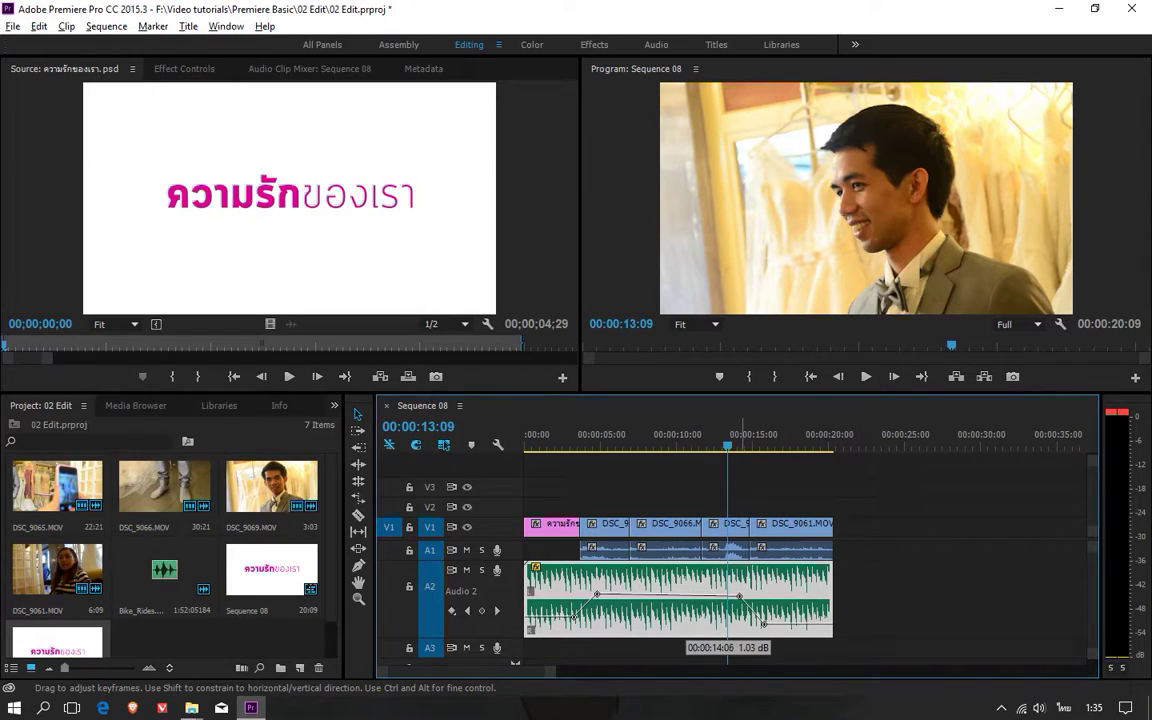
Play and scrub the 00:00:20:09 sequence to check the later music fade-out against the last clip's end
left_click(733, 446)
key("space")
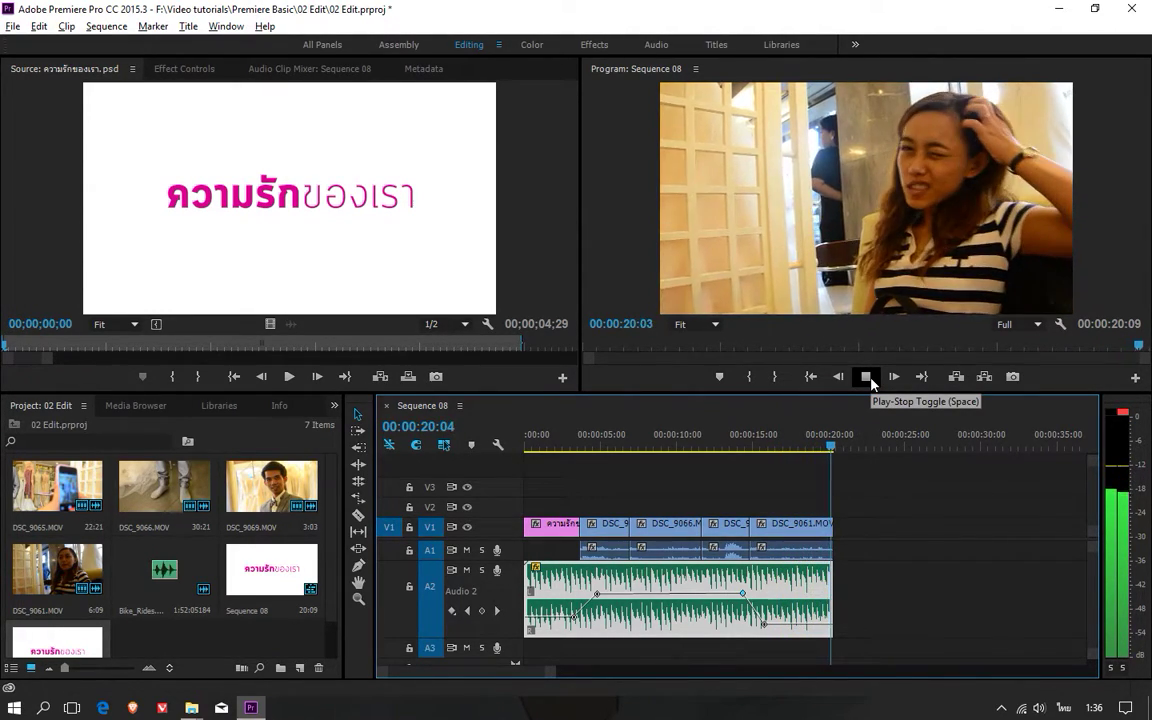
left_click(633, 441)
left_click(613, 444)
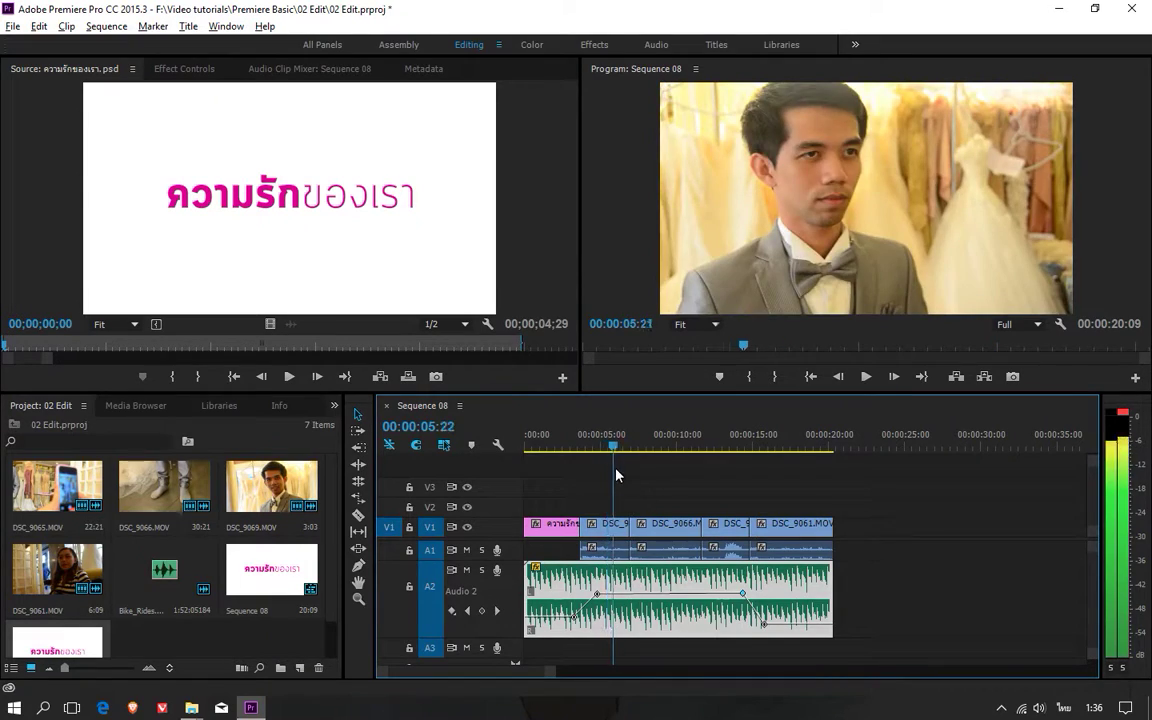
left_click_drag(540, 446, 668, 470)
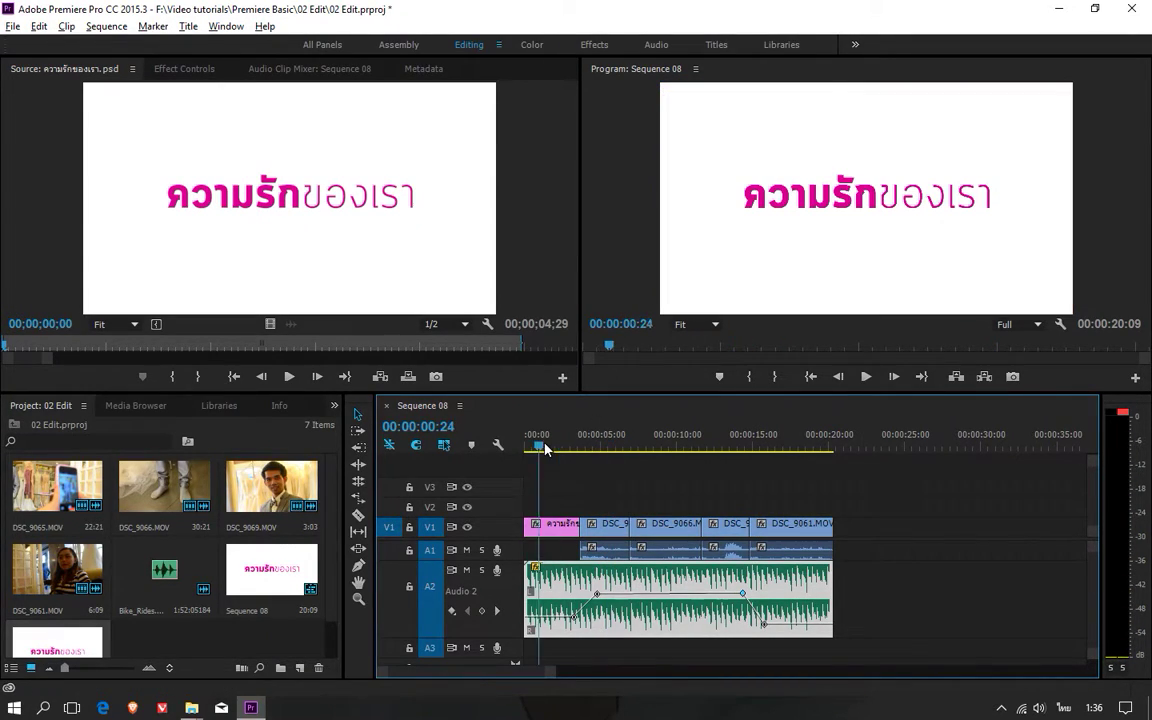
left_click(661, 446)
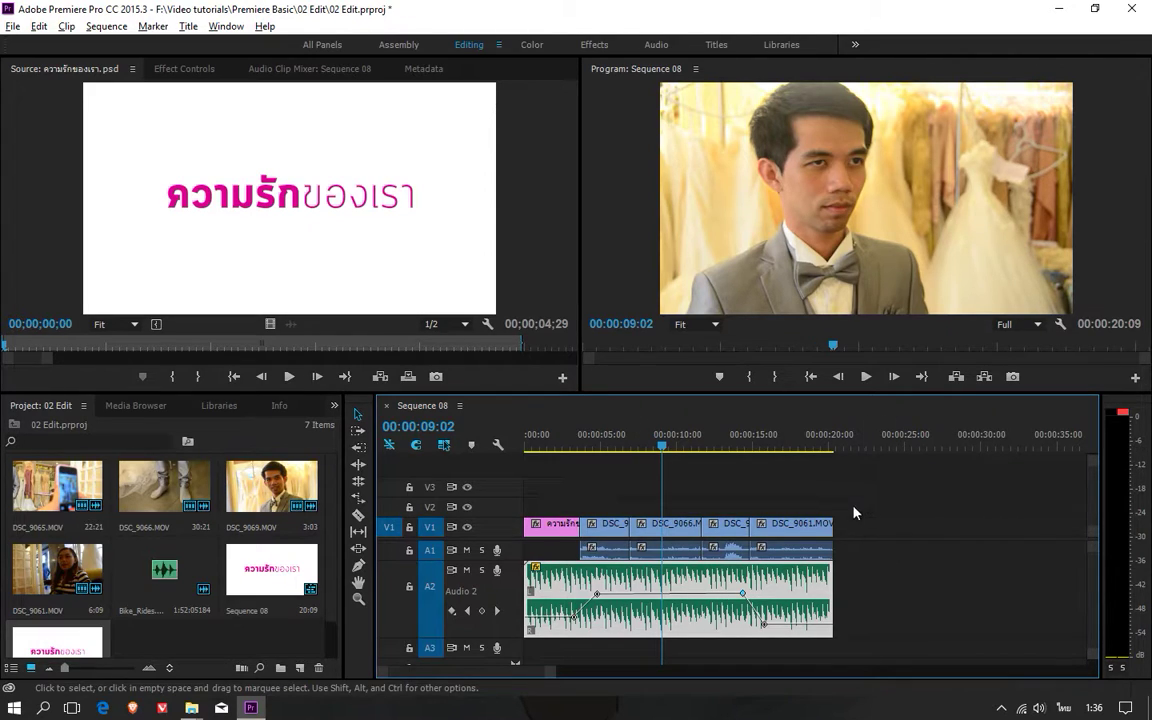
left_click(820, 600)
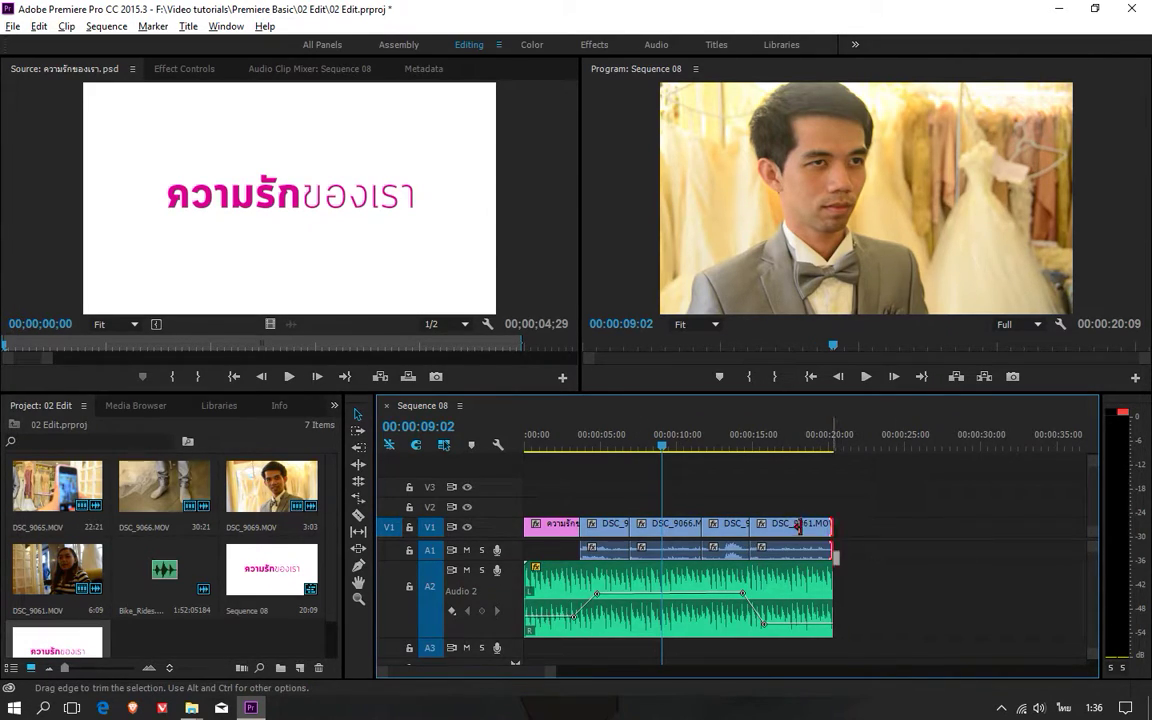
left_click_drag(803, 523, 831, 523)
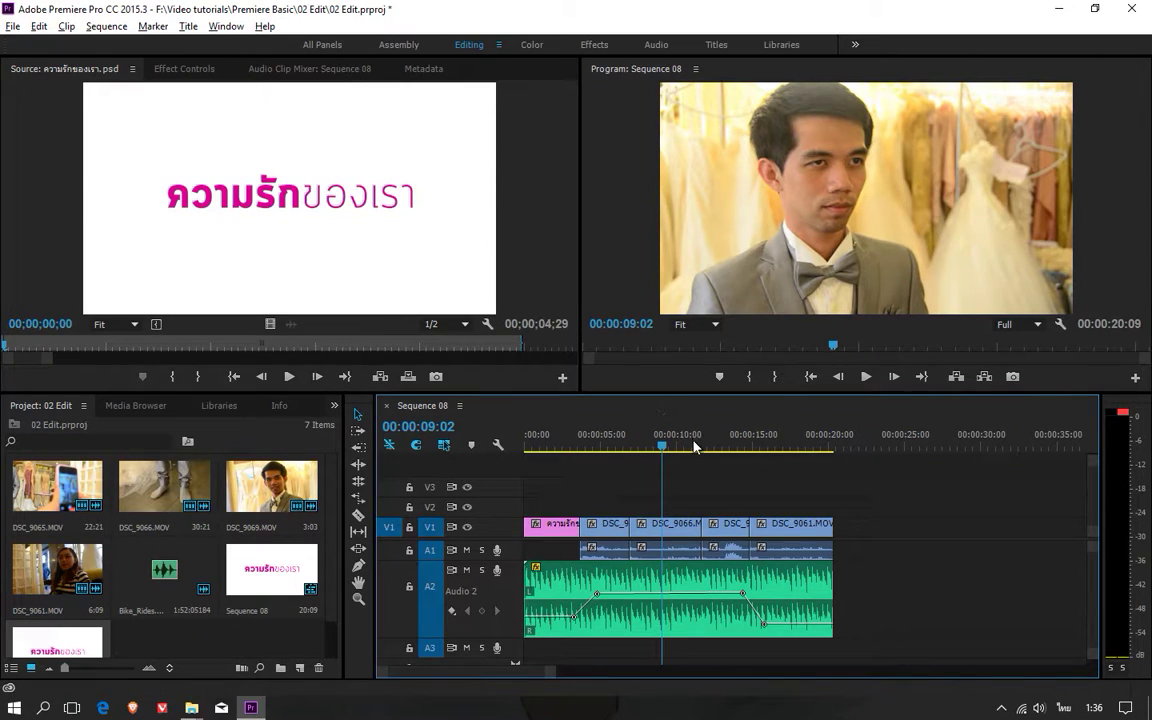
mouse_move(687, 443)
left_mouse_down()
mouse_move(628, 483)
mouse_move(733, 445)
left_mouse_up()
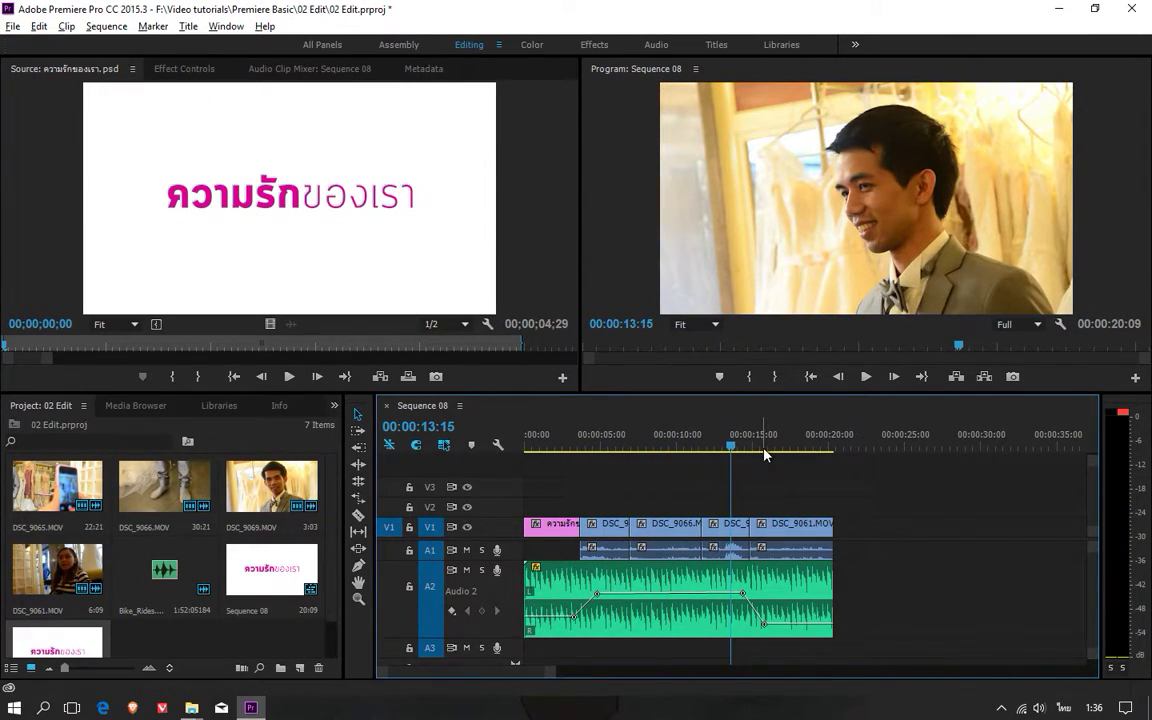